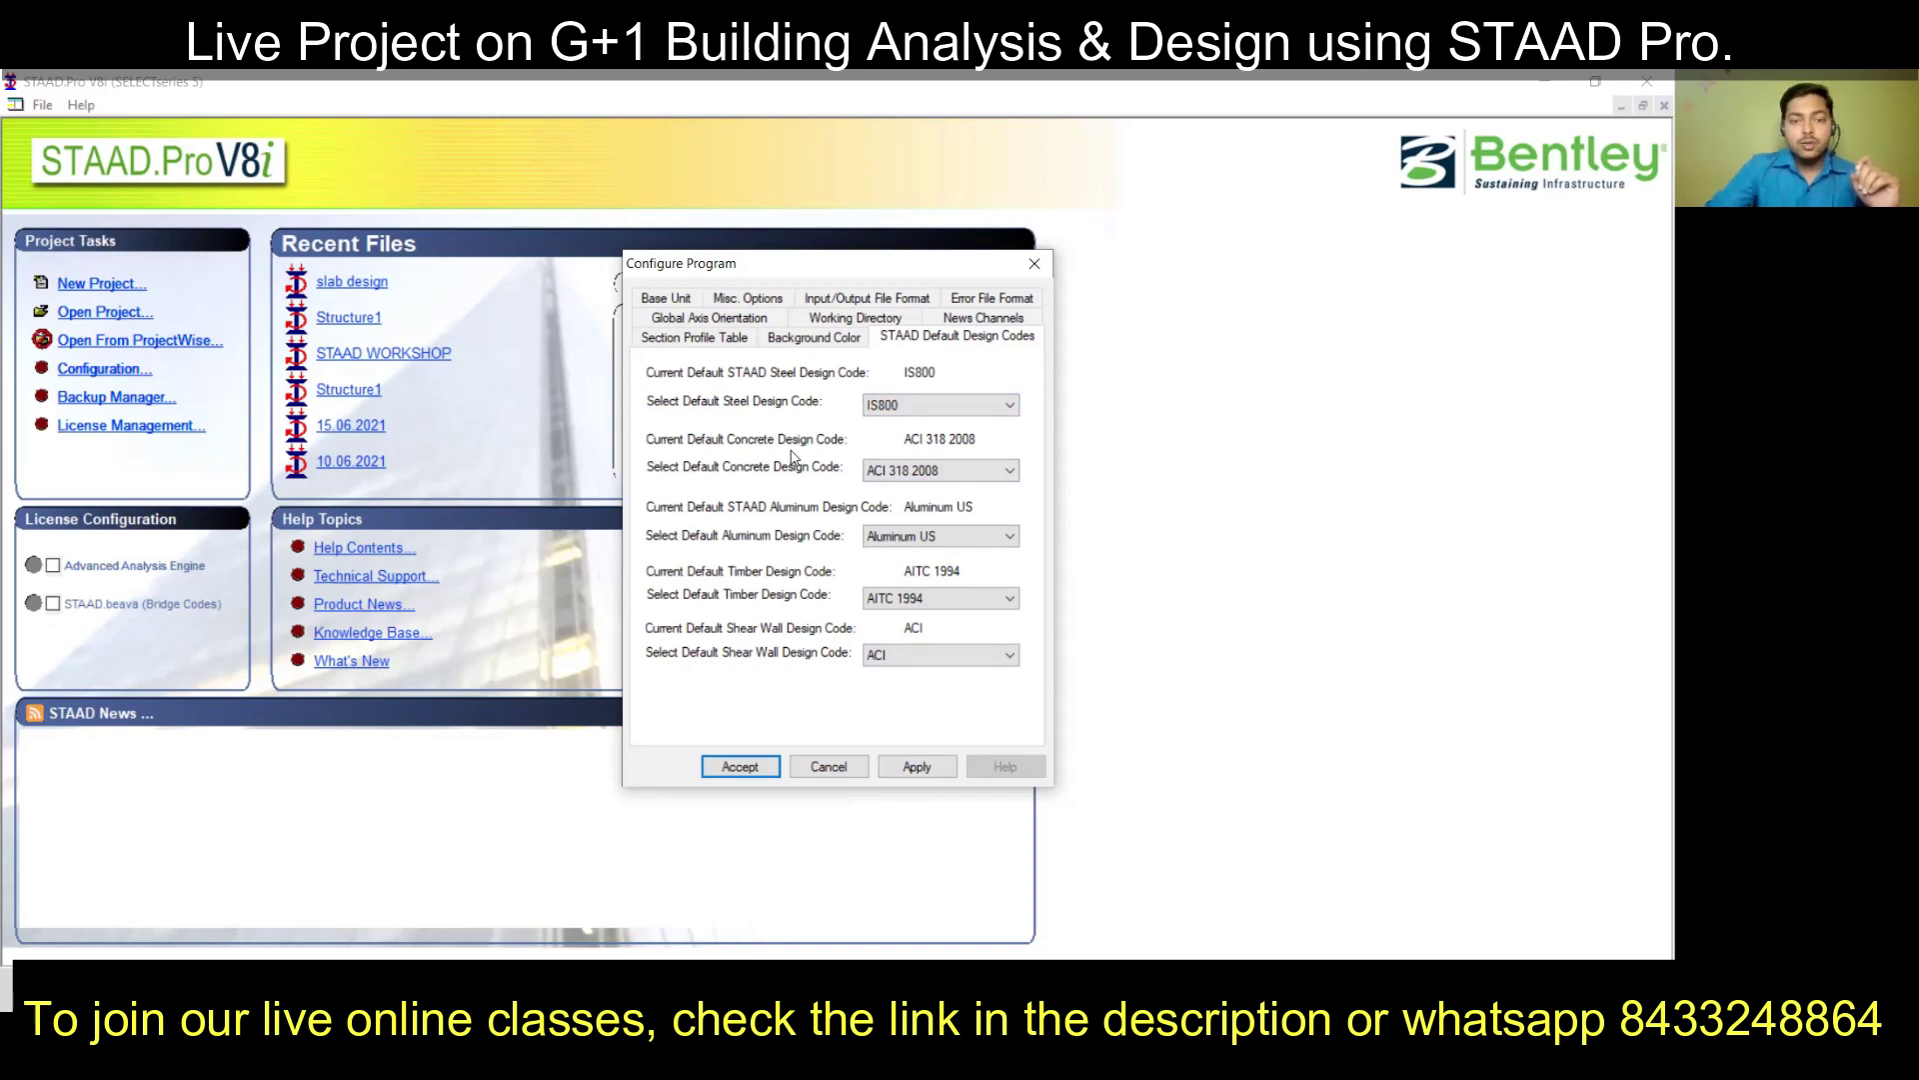
Set the default concrete design code to IS456 in the program configuration
{"action": "left_click", "coordinate": [903, 472]}
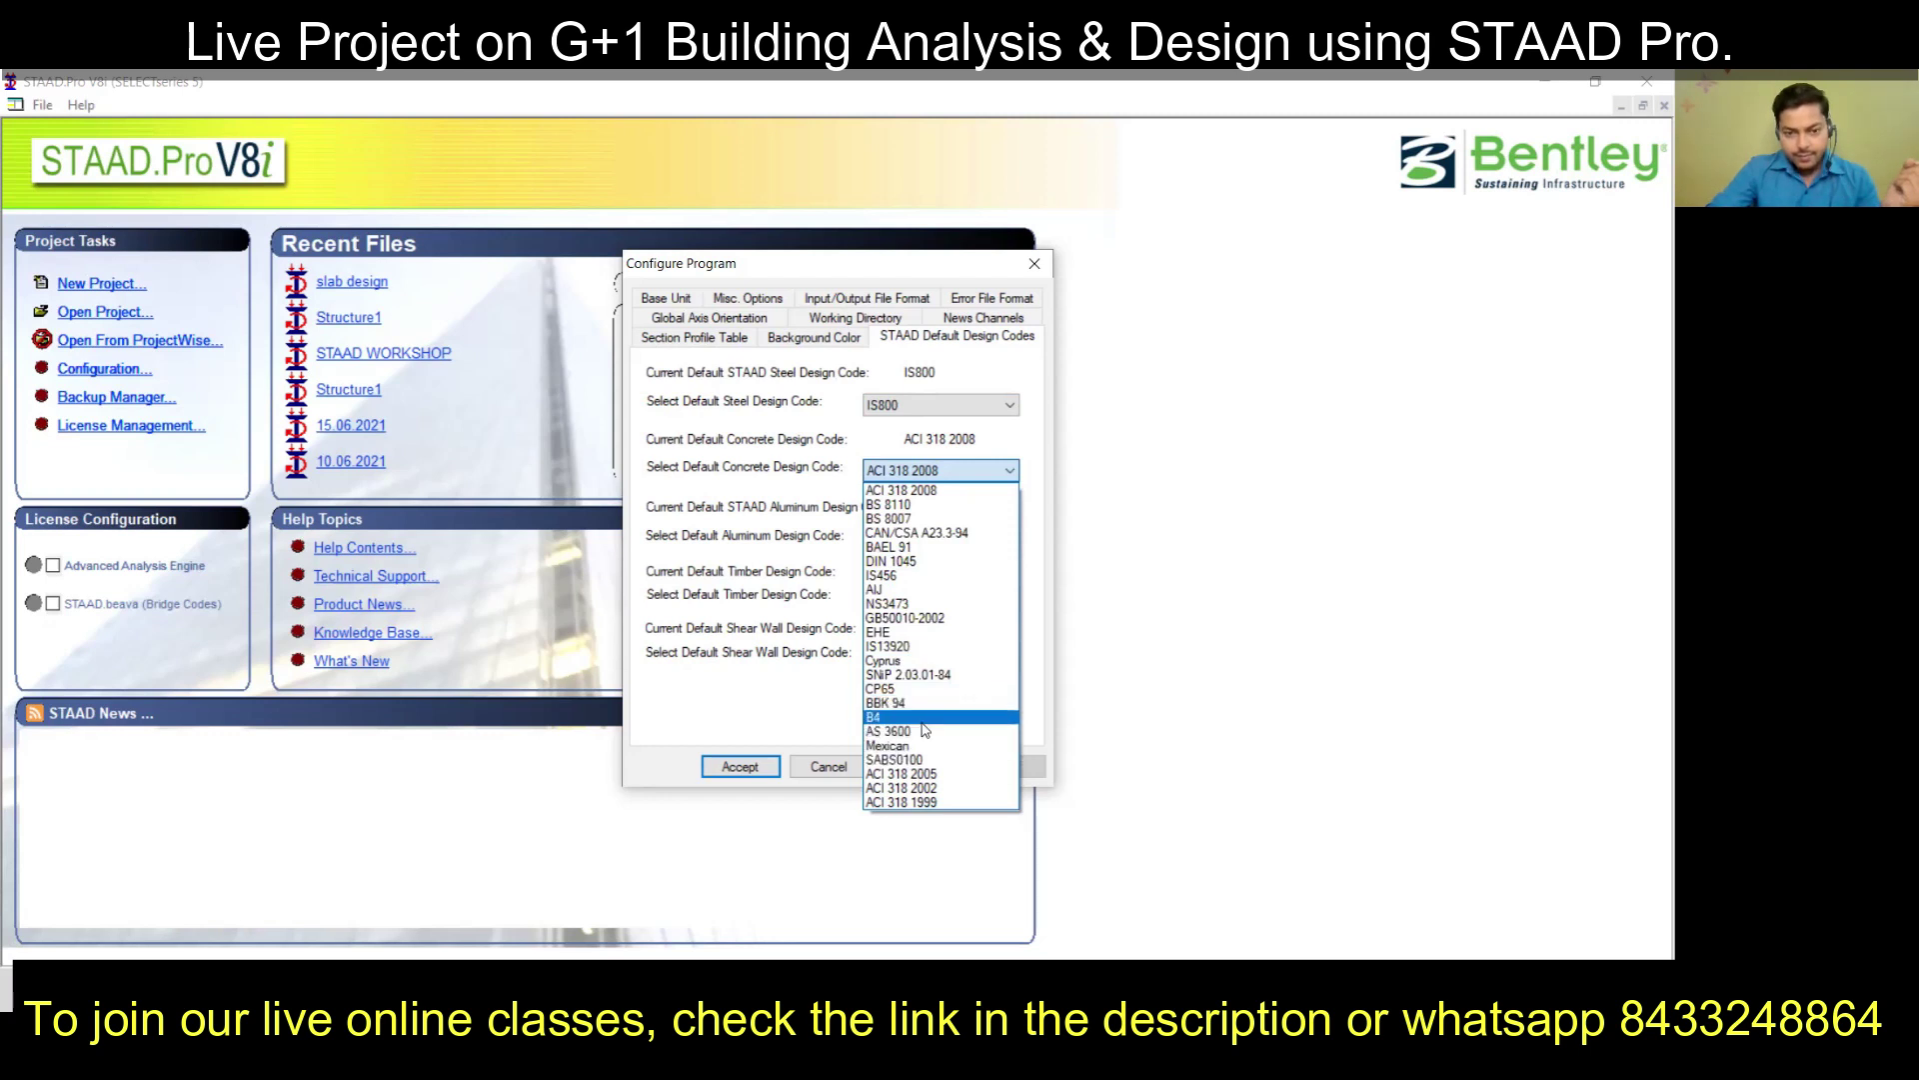
{"action": "left_click", "coordinate": [957, 476]}
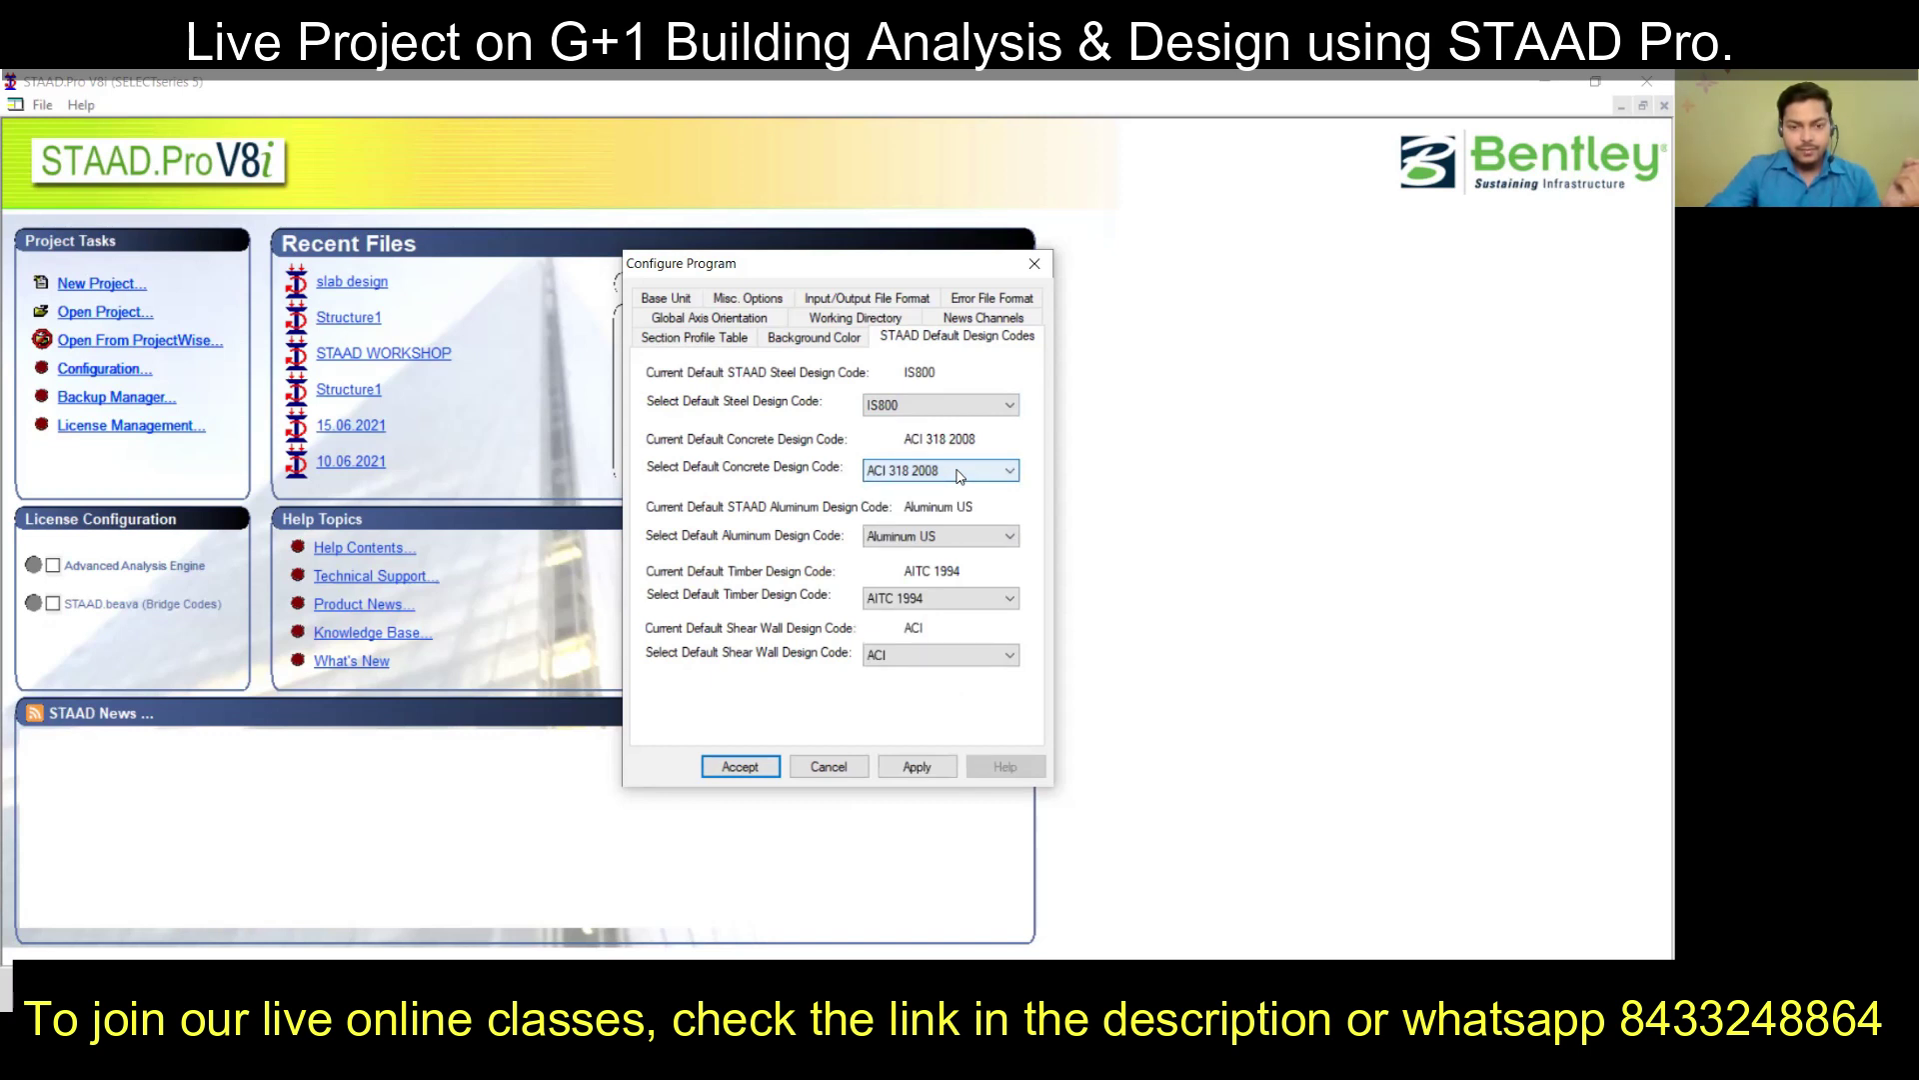
{"action": "left_click", "coordinate": [957, 476]}
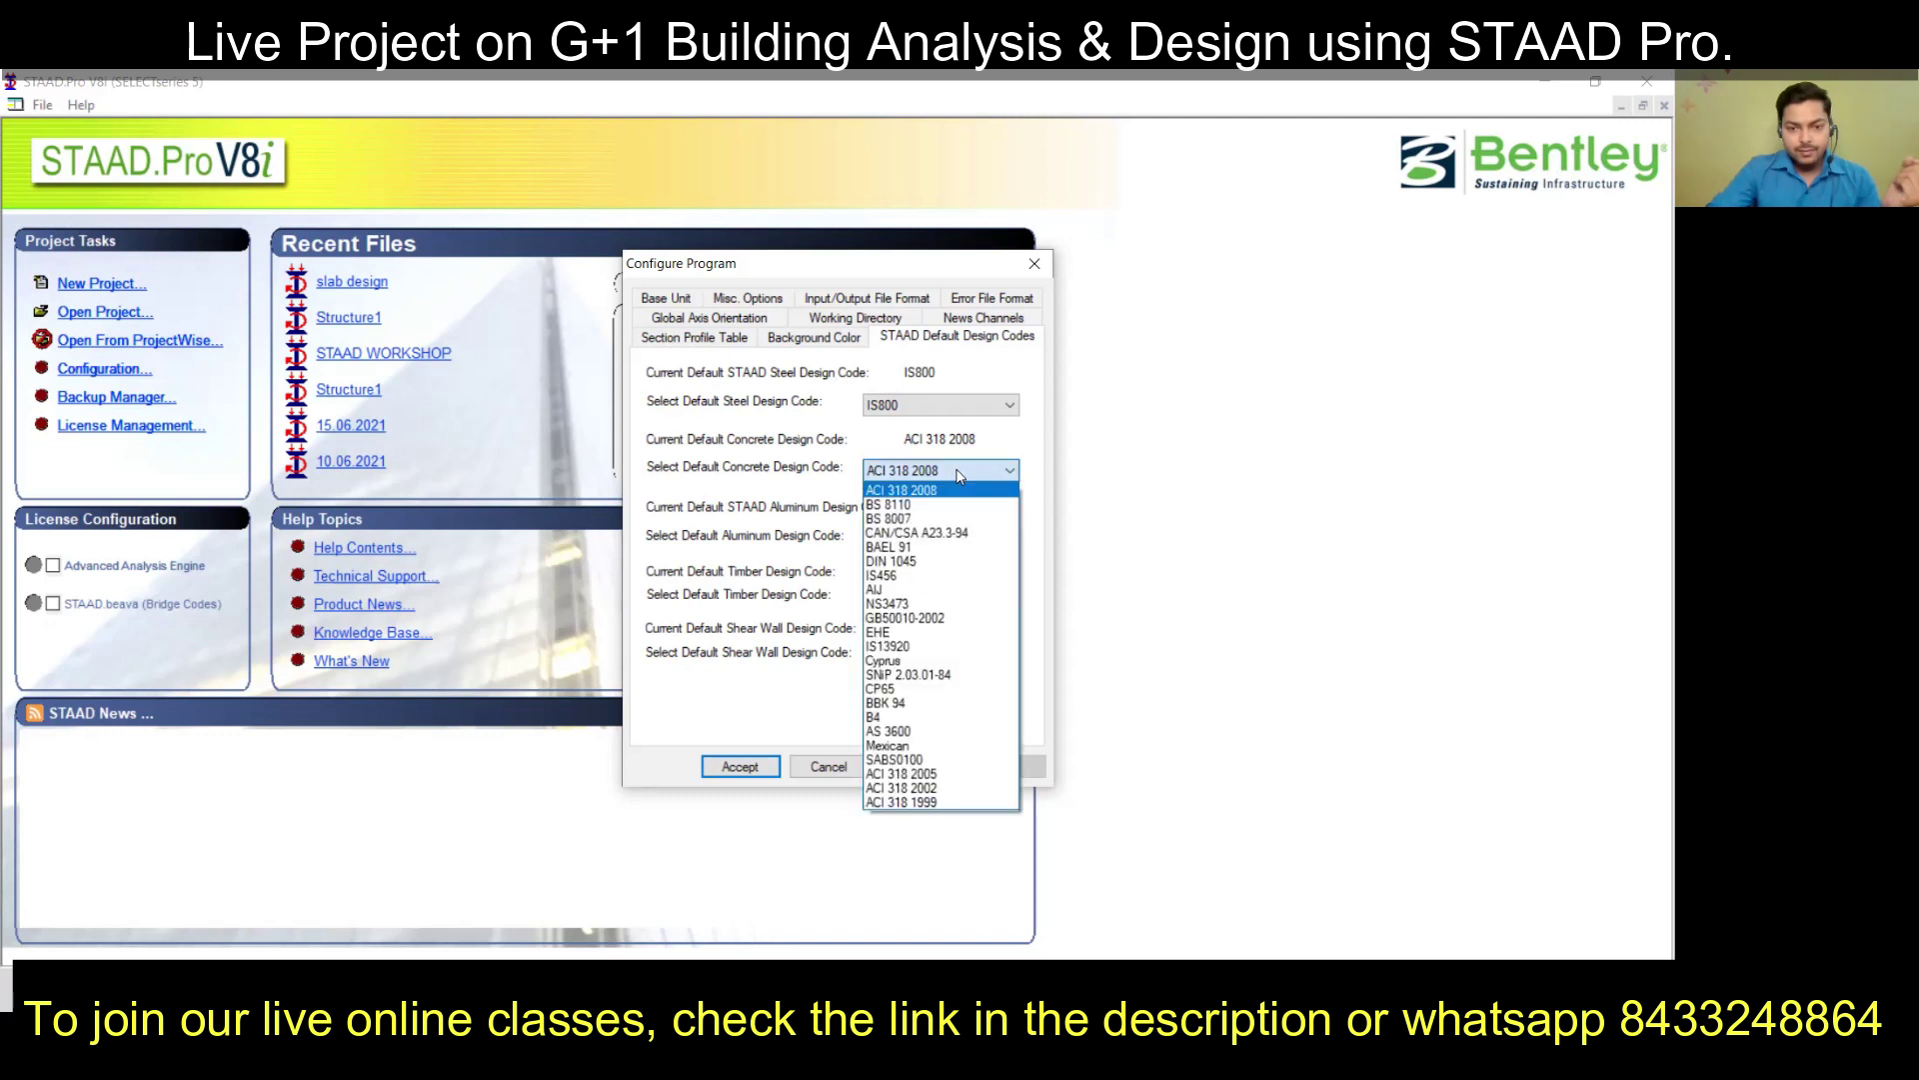
{"action": "left_click", "coordinate": [900, 575]}
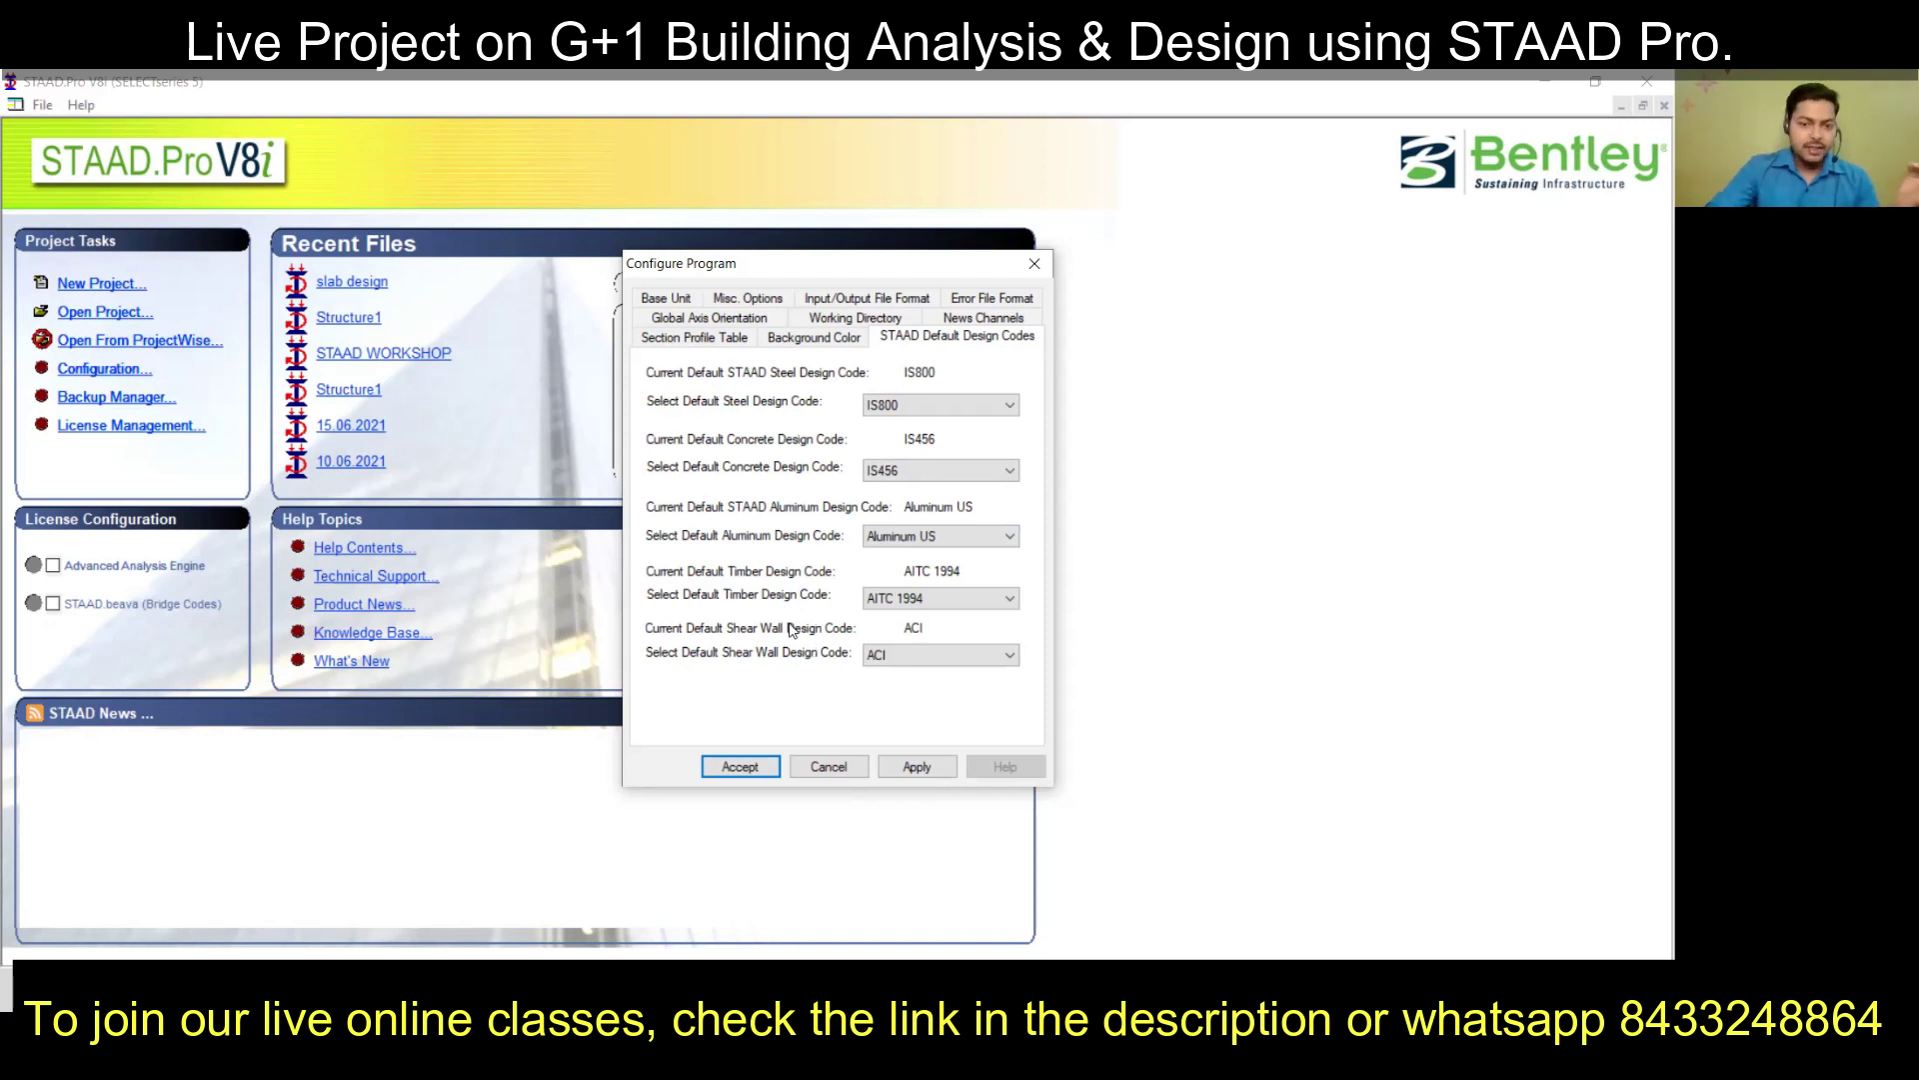
Set the default shear wall design code to IS456, then apply and accept the program configuration
{"action": "left_click", "coordinate": [903, 657]}
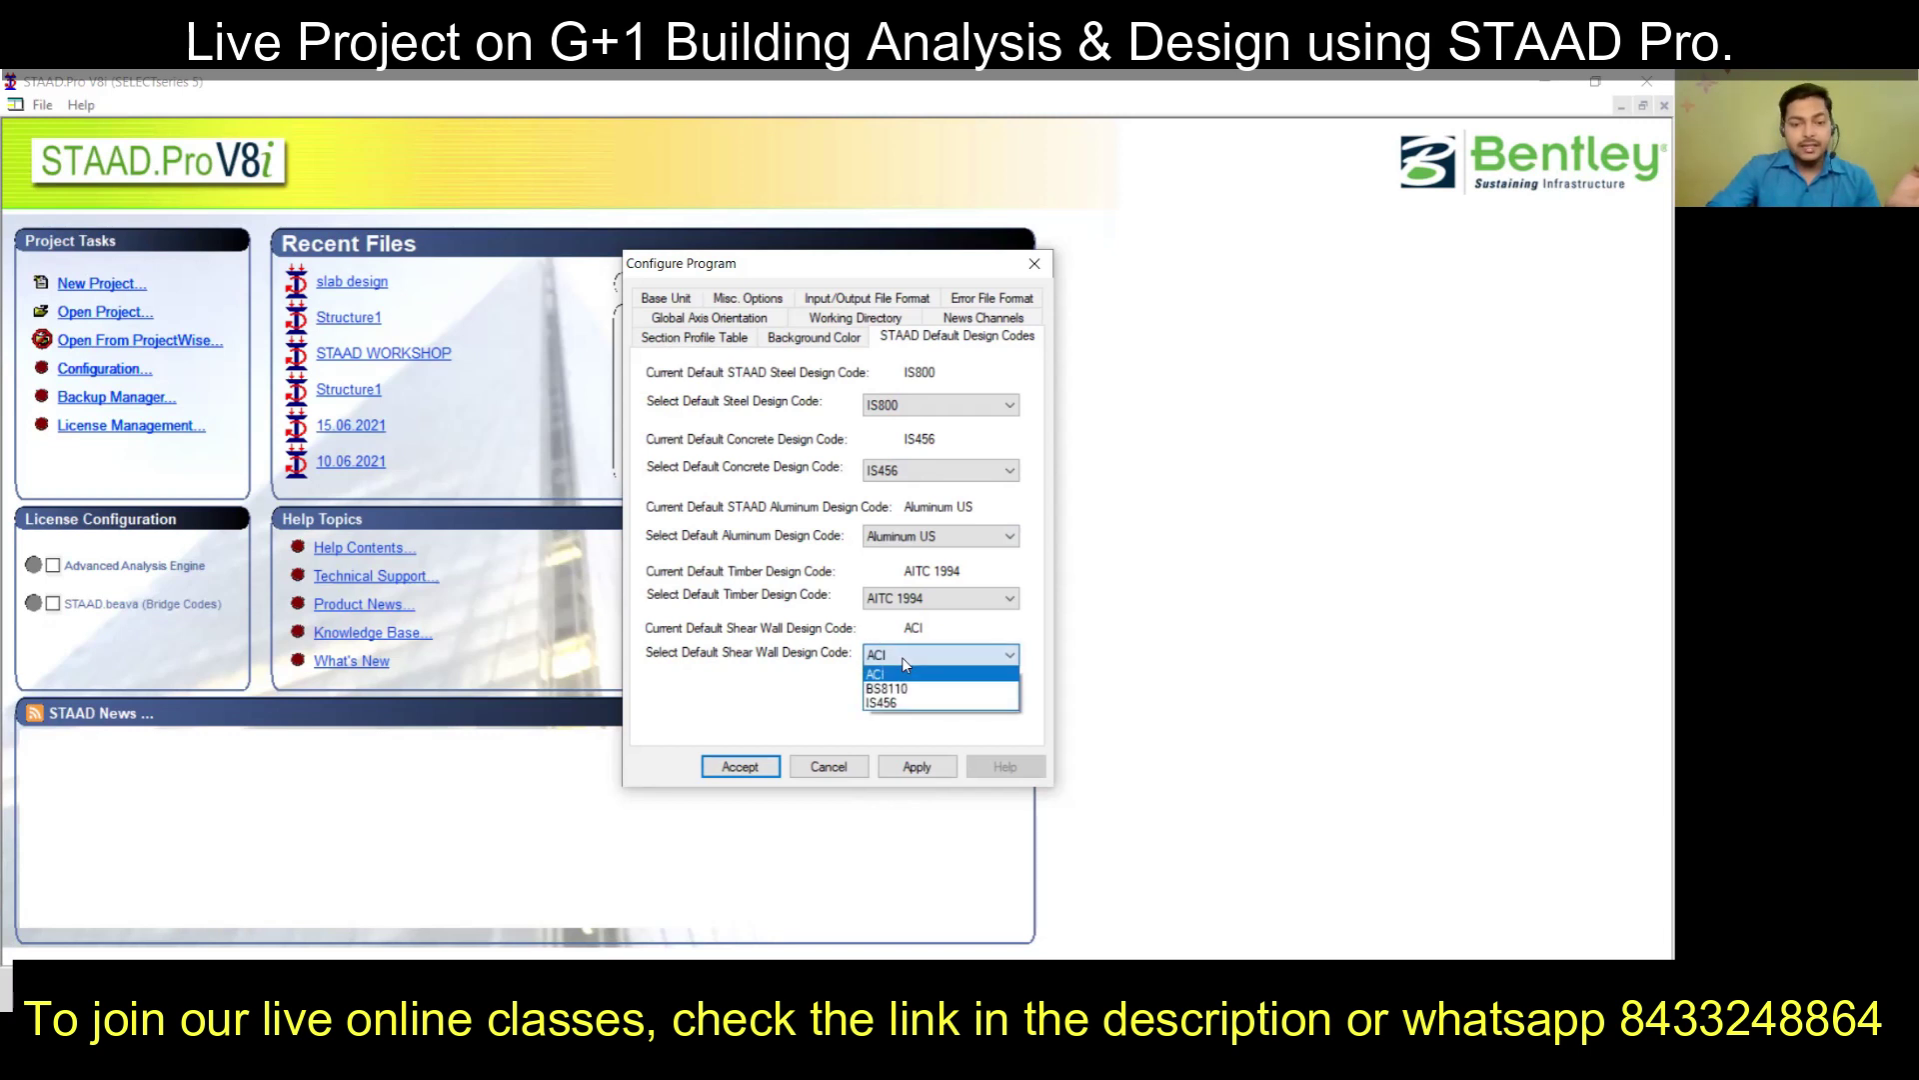
{"action": "left_click", "coordinate": [898, 703]}
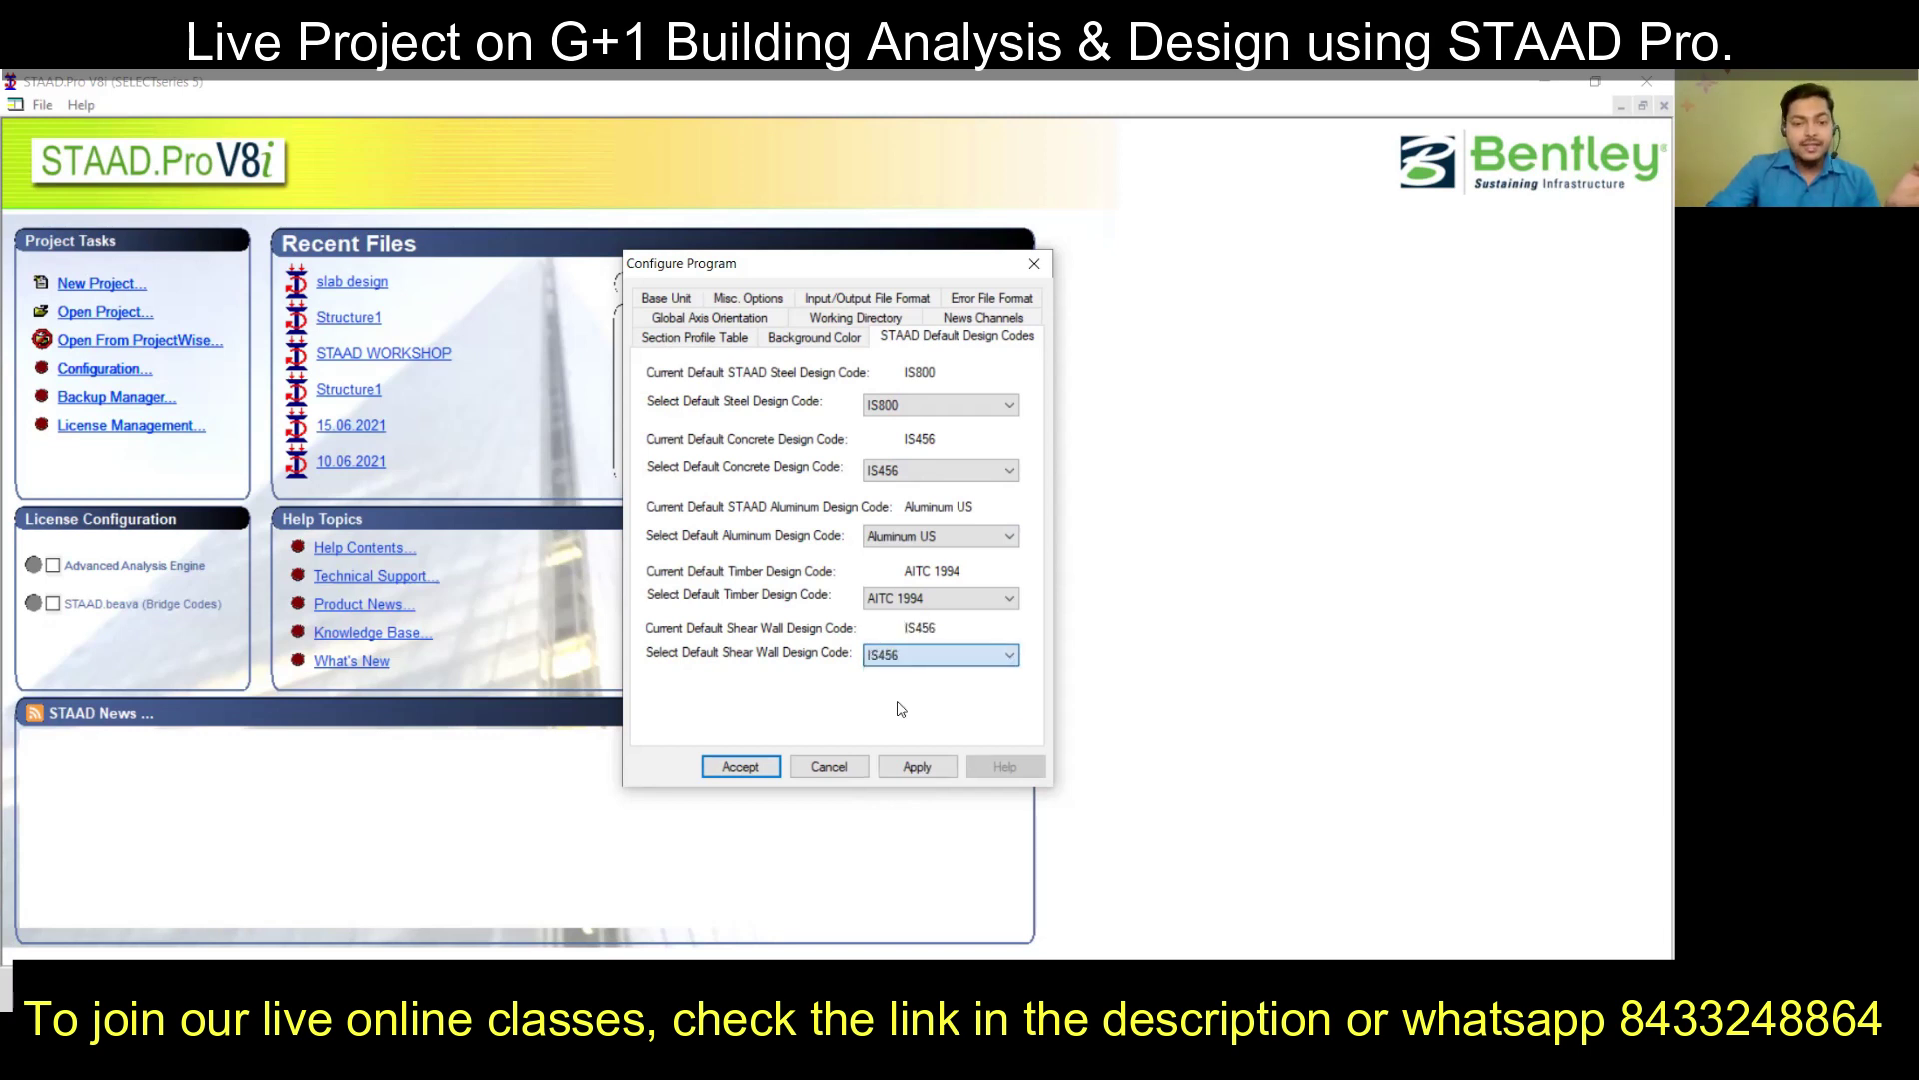
{"action": "left_click", "coordinate": [919, 656]}
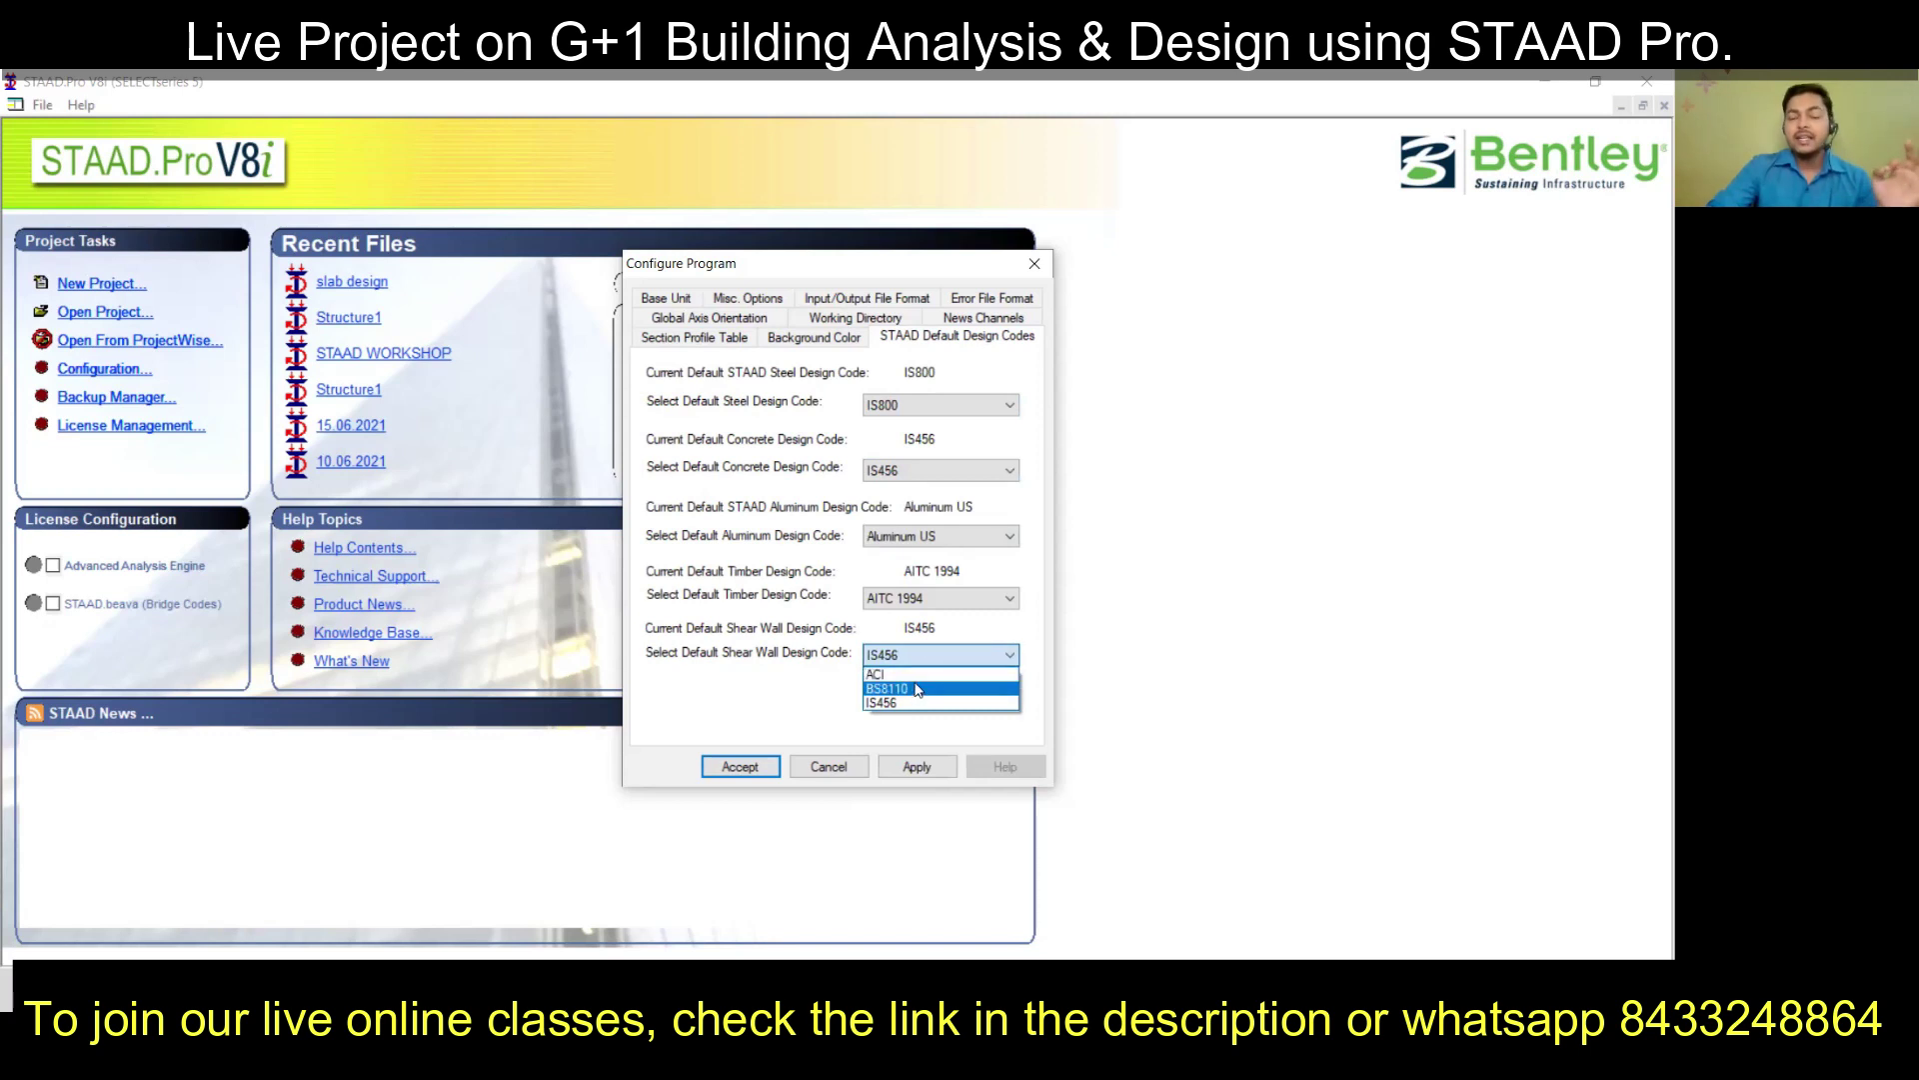
{"action": "left_click", "coordinate": [806, 706]}
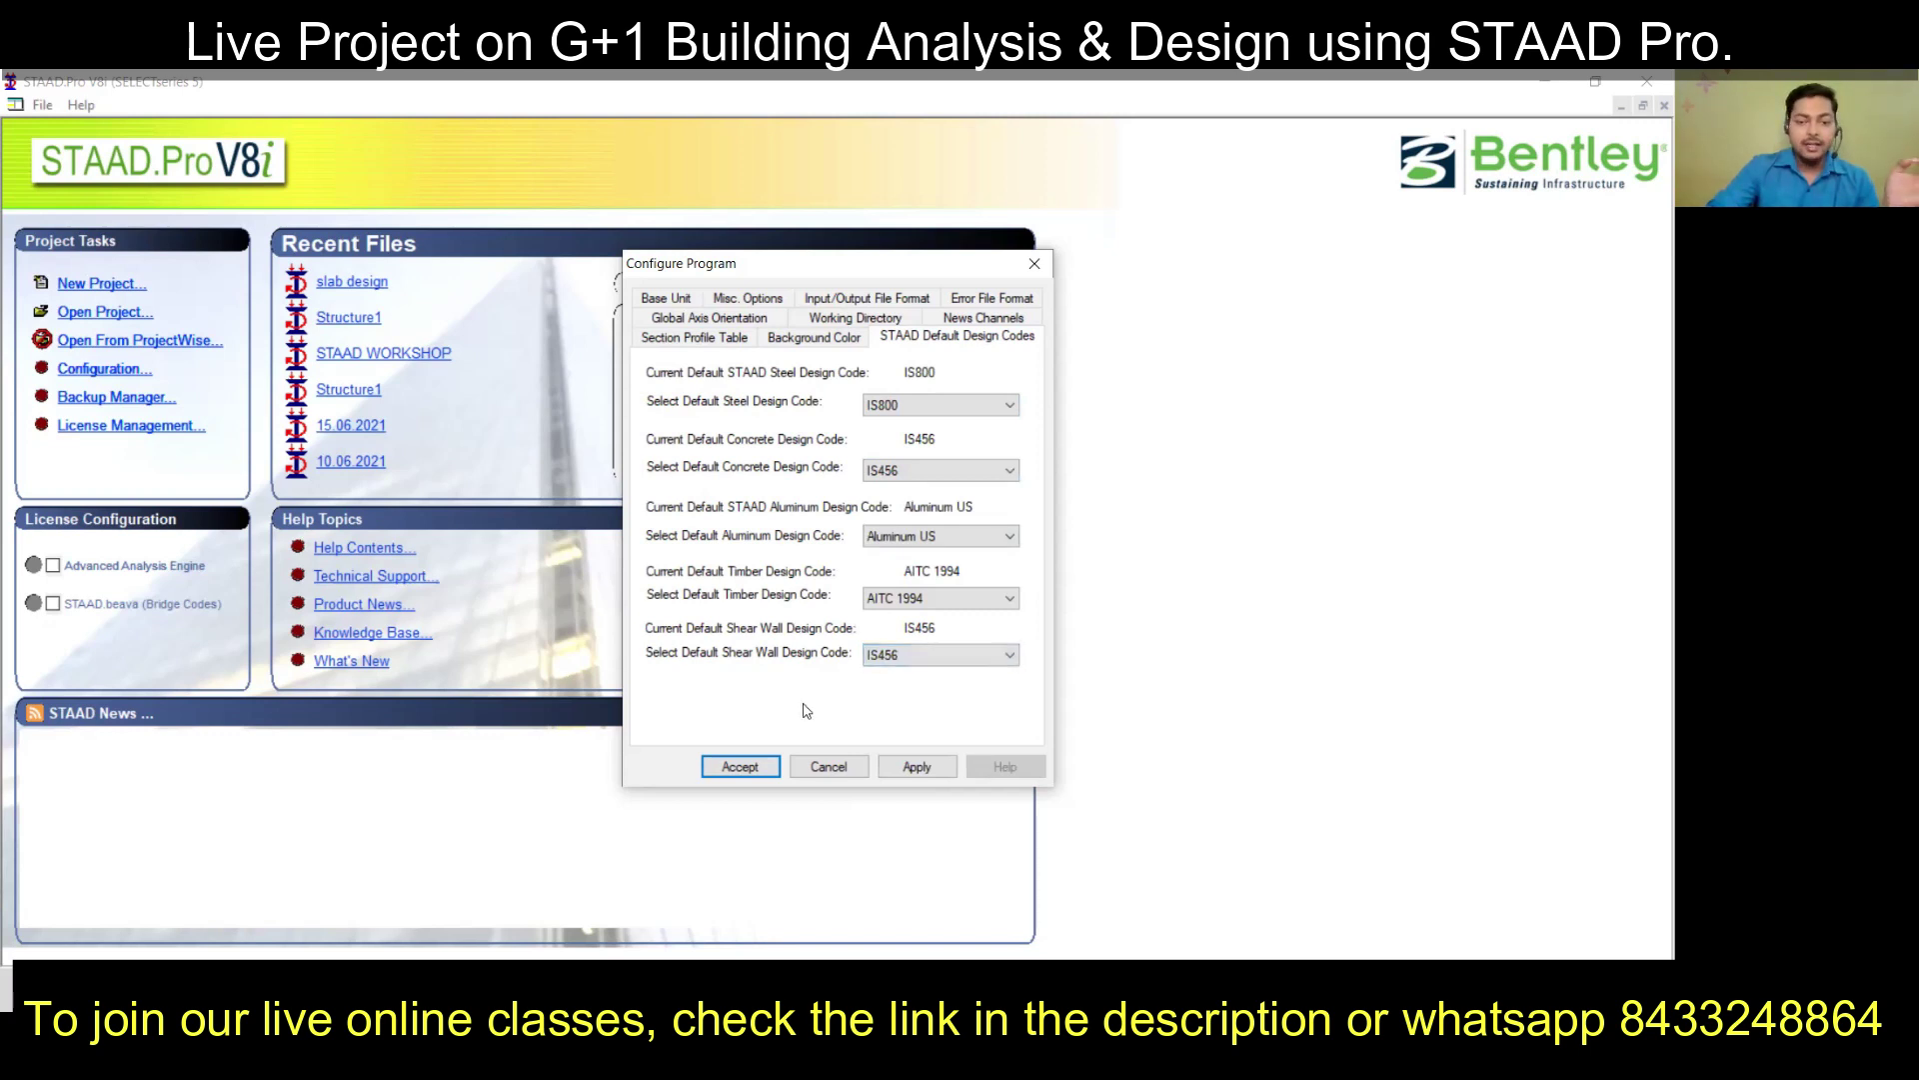
{"action": "left_click", "coordinate": [913, 766]}
{"action": "left_click", "coordinate": [742, 764]}
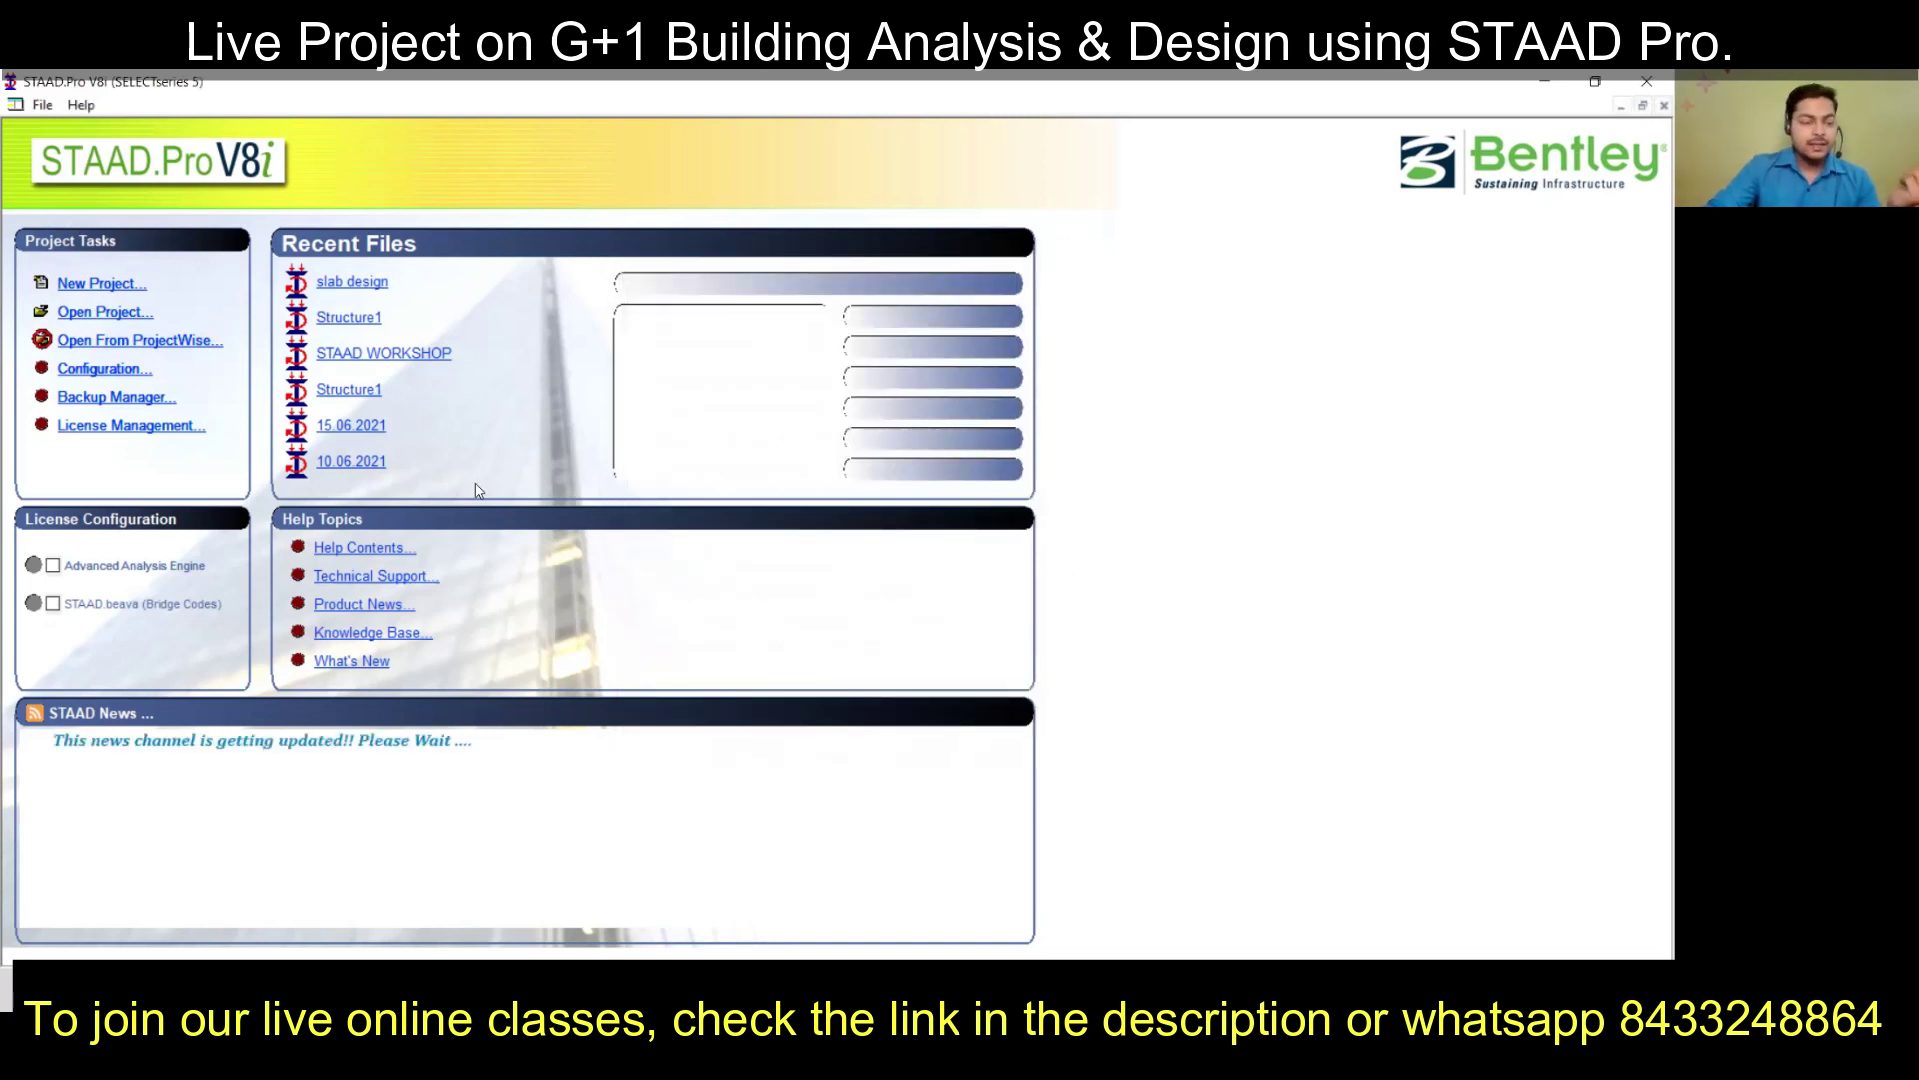
{"action": "left_click", "coordinate": [118, 370]}
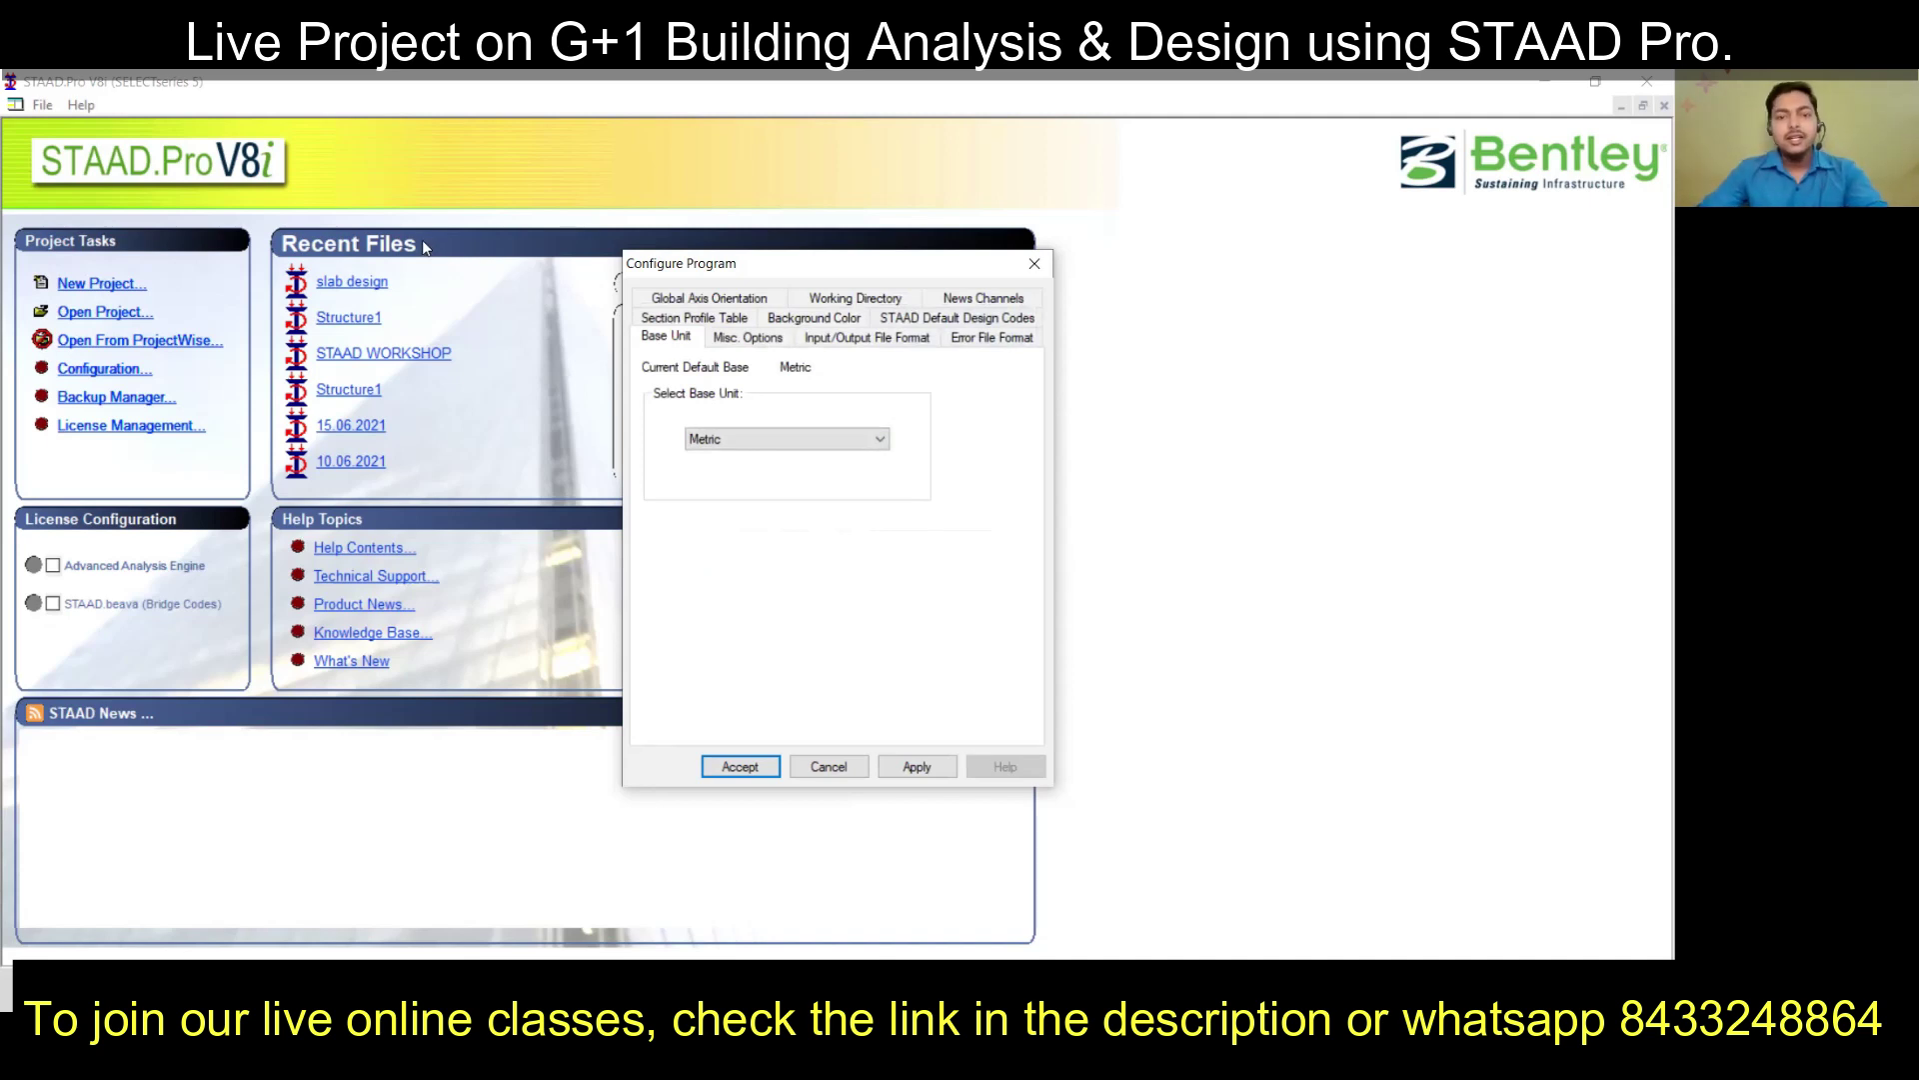
{"action": "left_click", "coordinate": [1034, 262]}
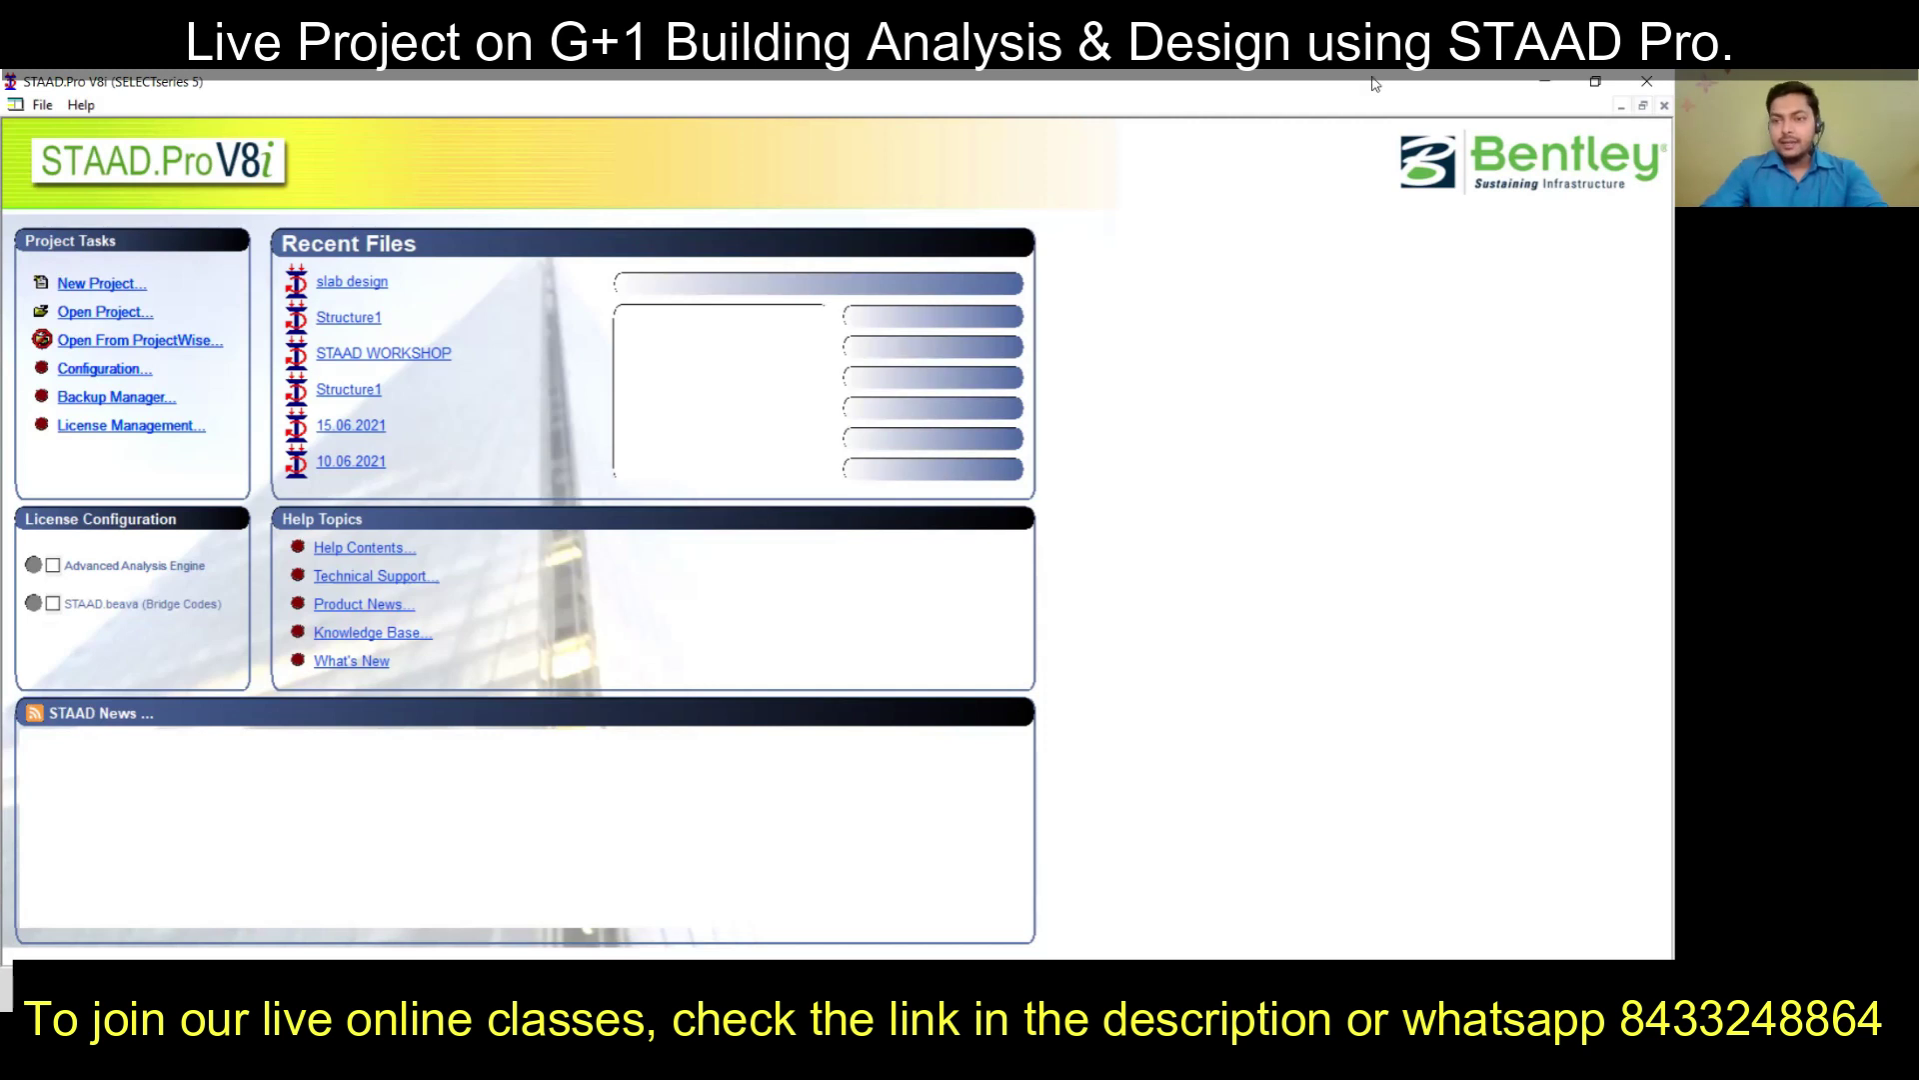
{"action": "left_click", "coordinate": [1545, 81]}
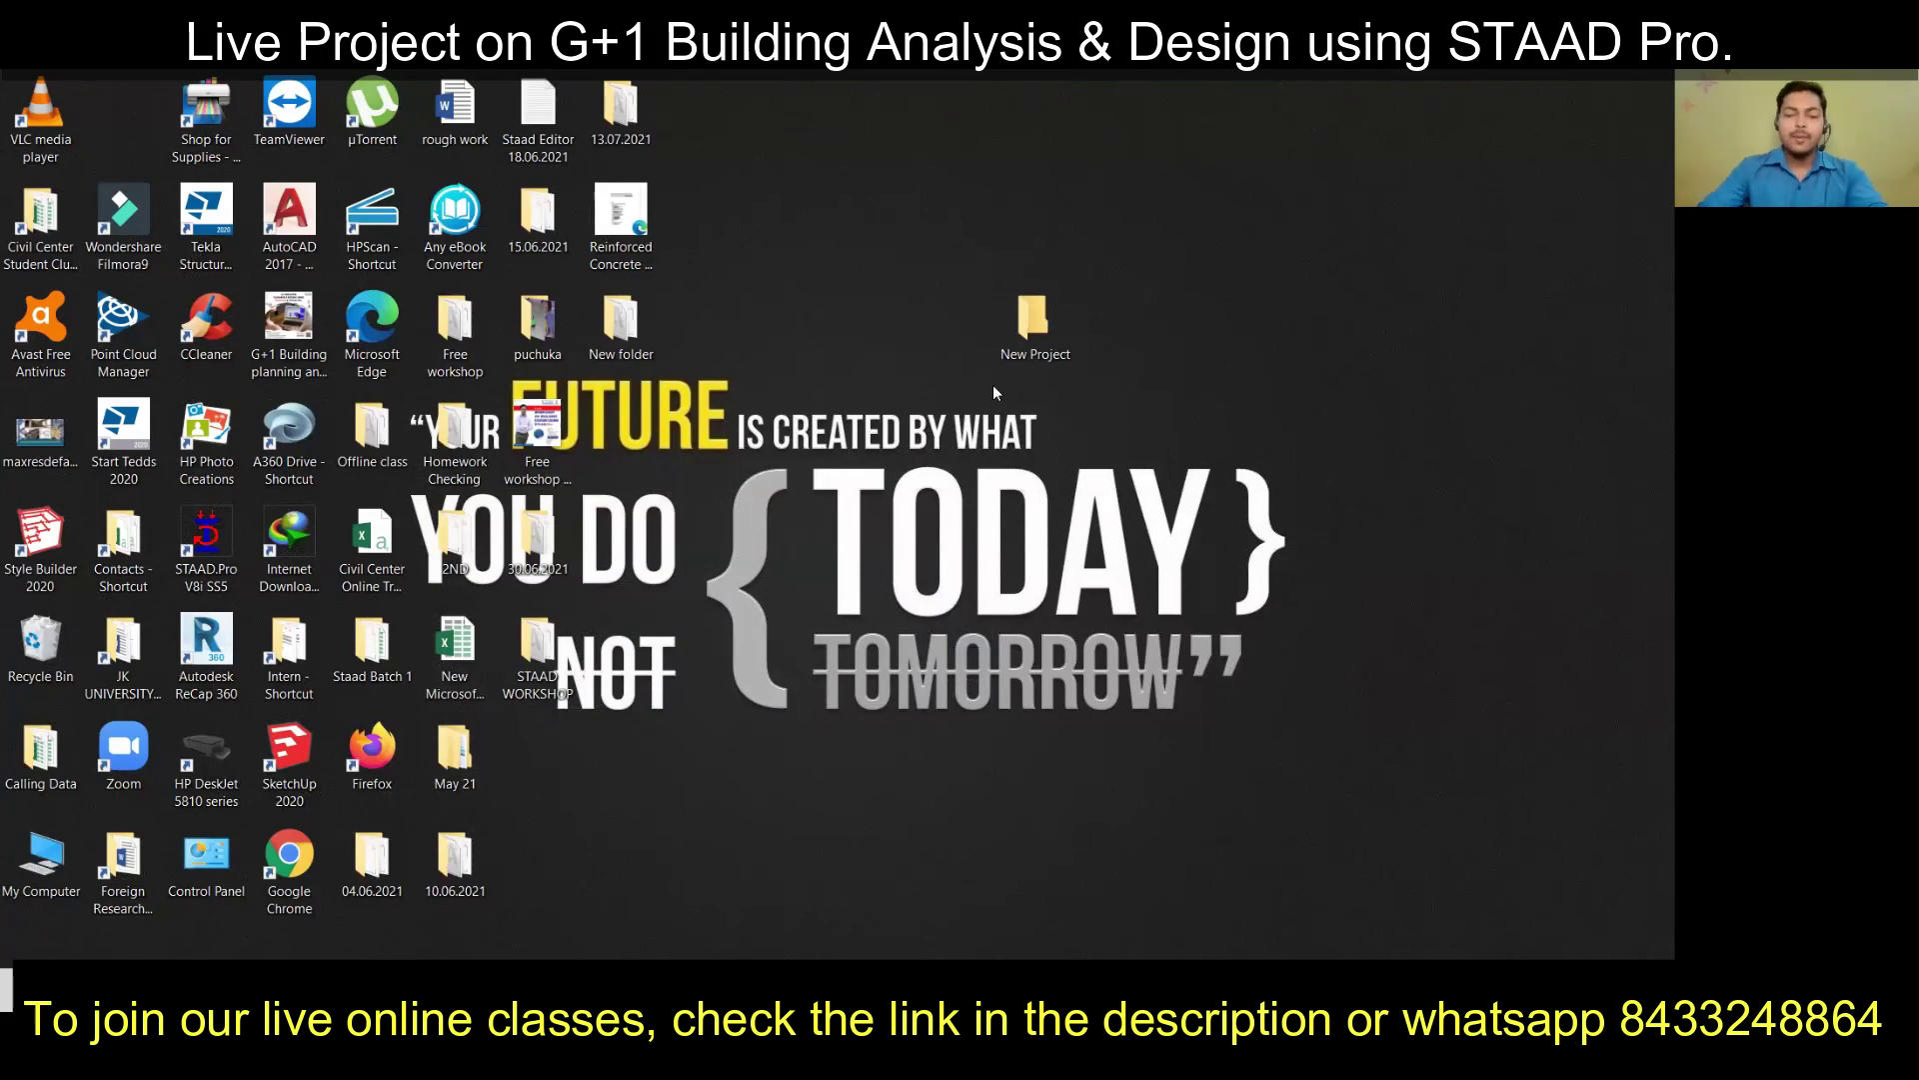
{"action": "left_click", "coordinate": [1039, 988]}
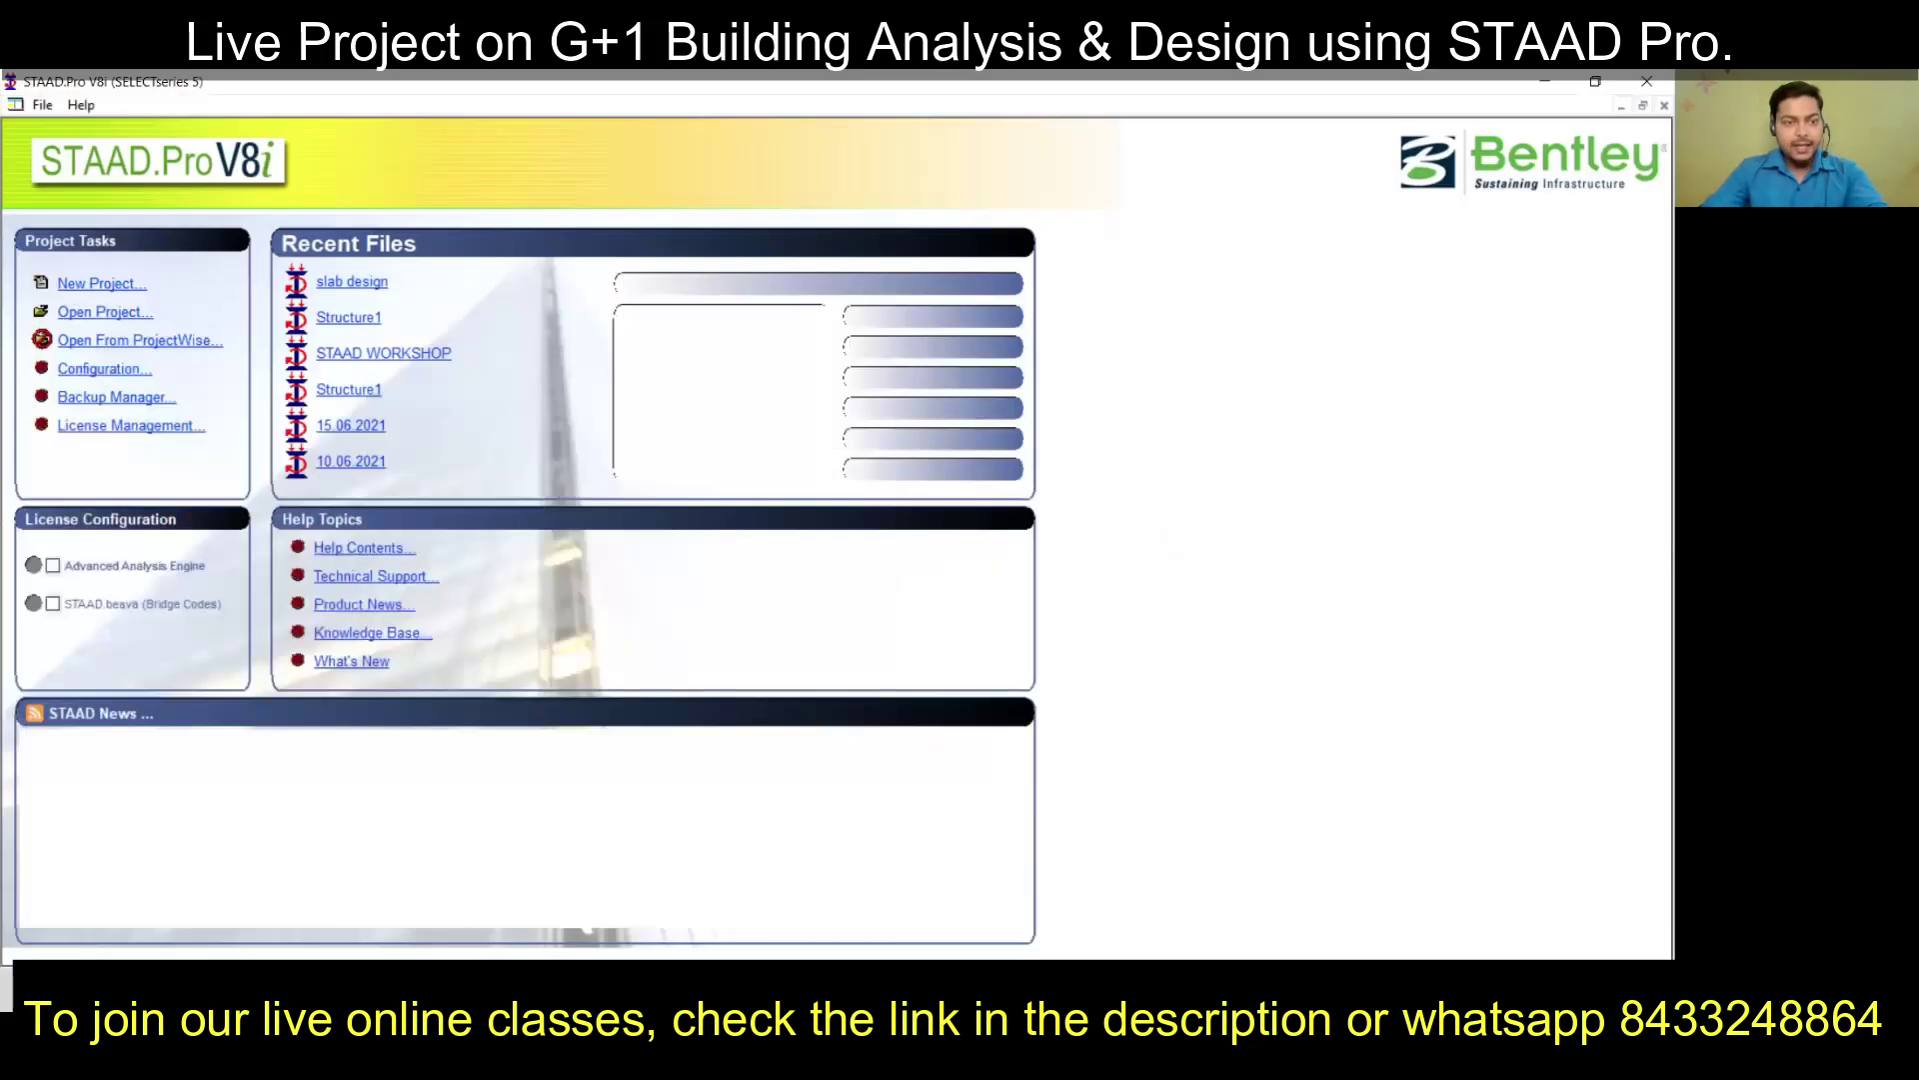
Start a new project of the Space structure type with the file name New Project
{"action": "left_click", "coordinate": [68, 287]}
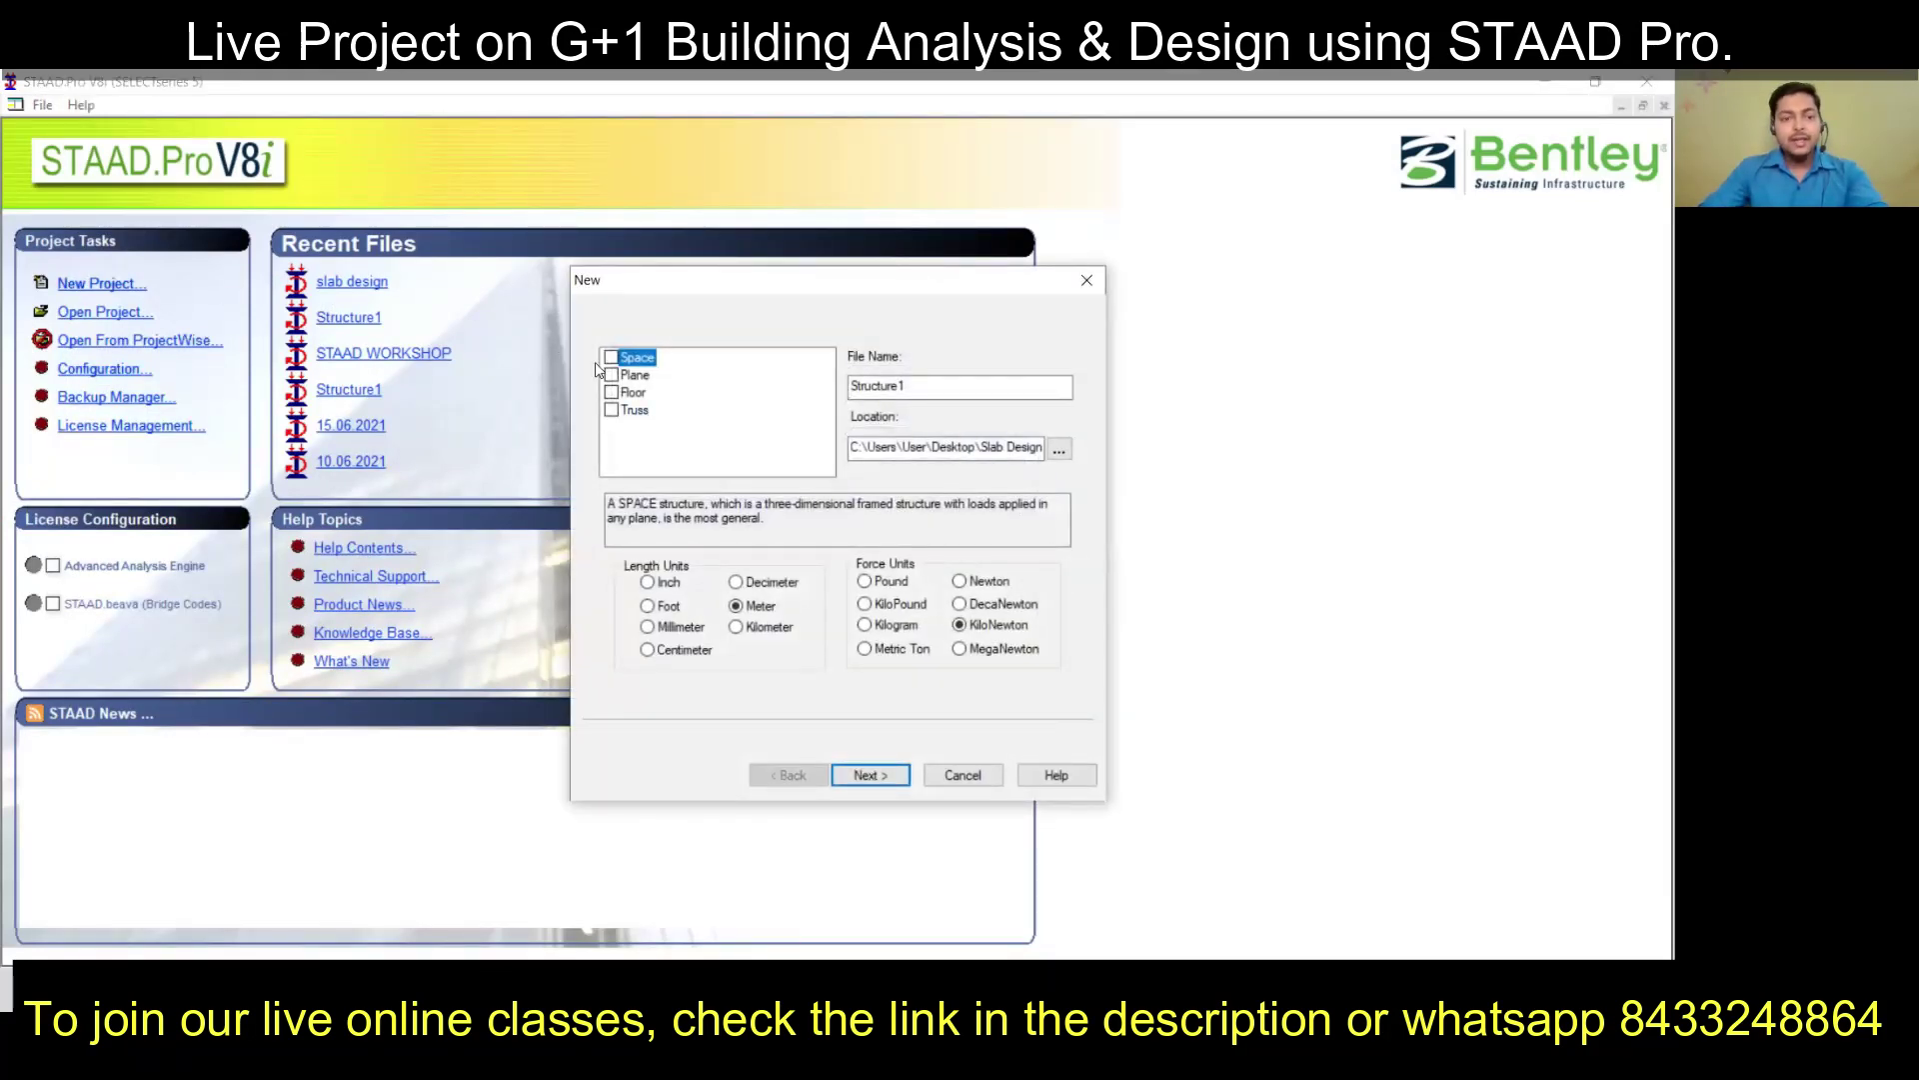
{"action": "left_click", "coordinate": [612, 358]}
{"action": "left_click_drag", "start_coordinate": [932, 387], "coordinate": [817, 387]}
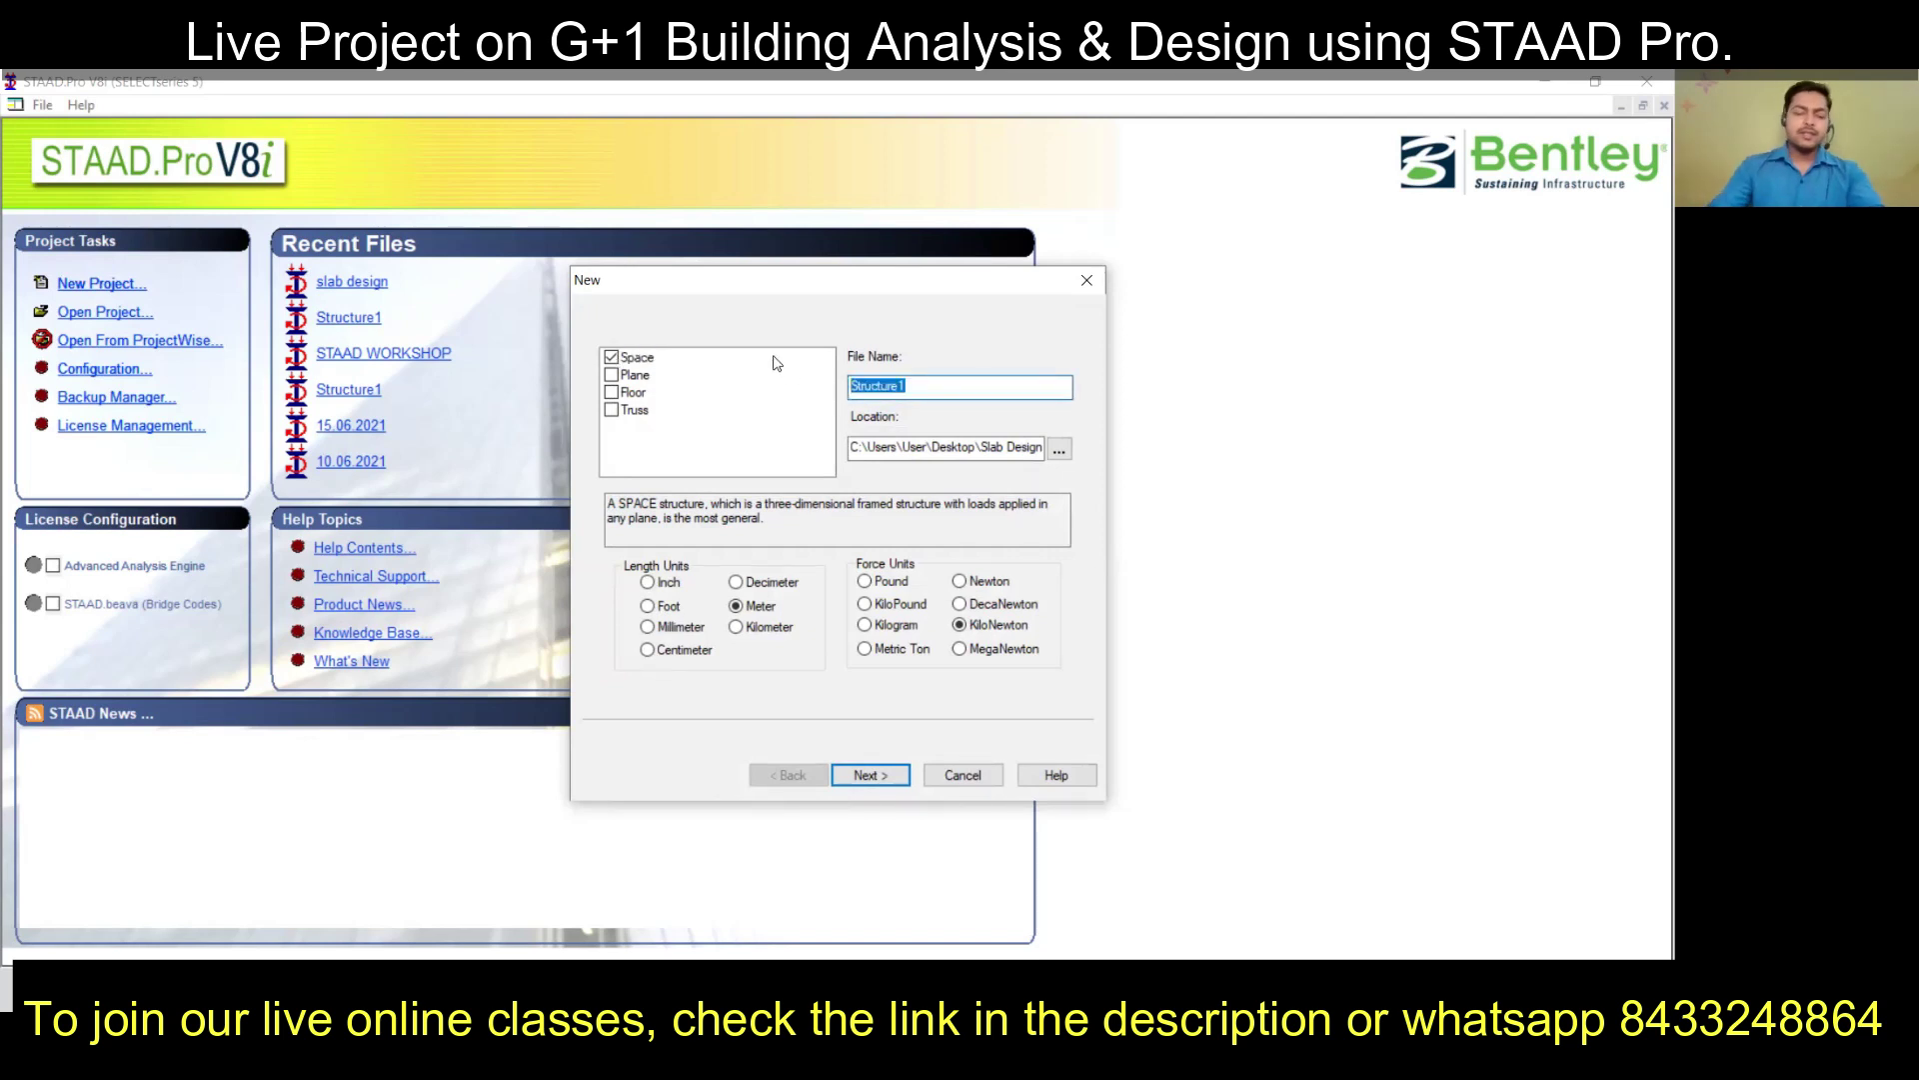
{"action": "type", "text": "Nd"}
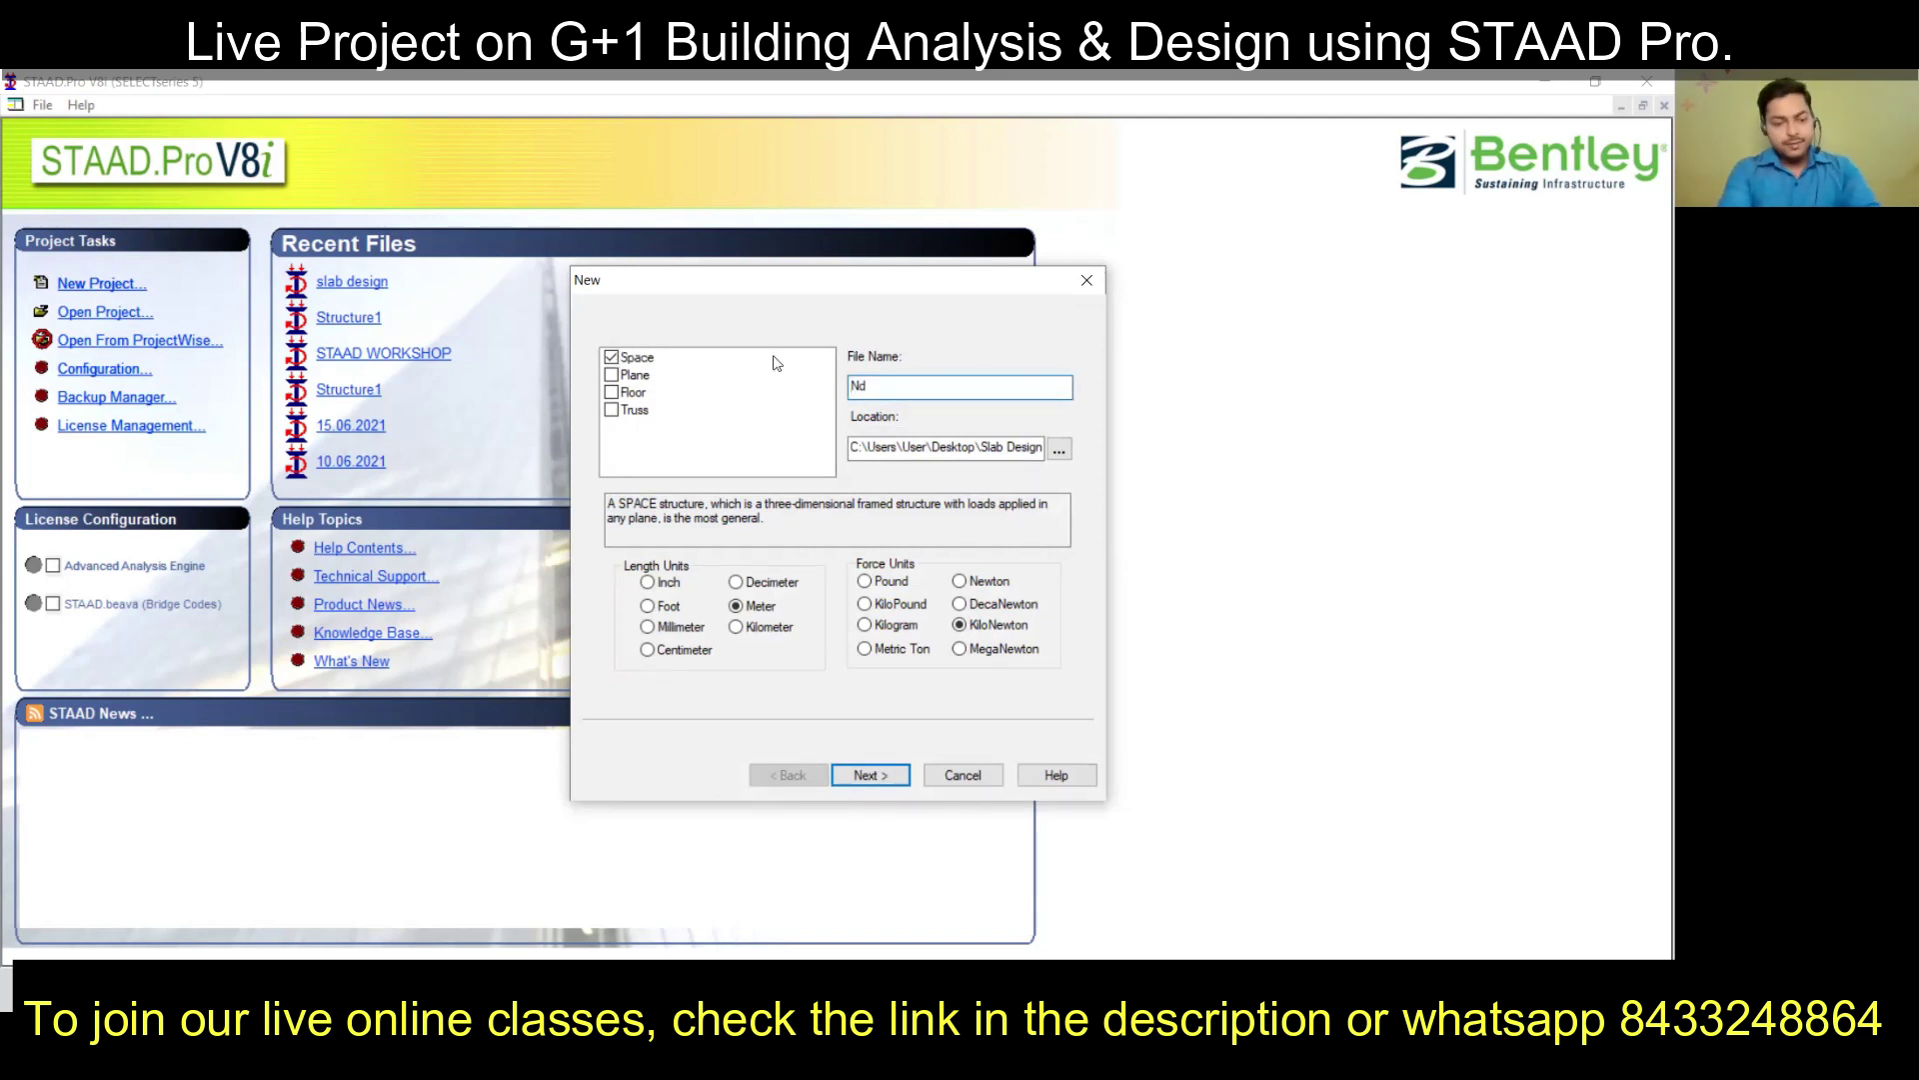
{"action": "type", "text": "w Project"}
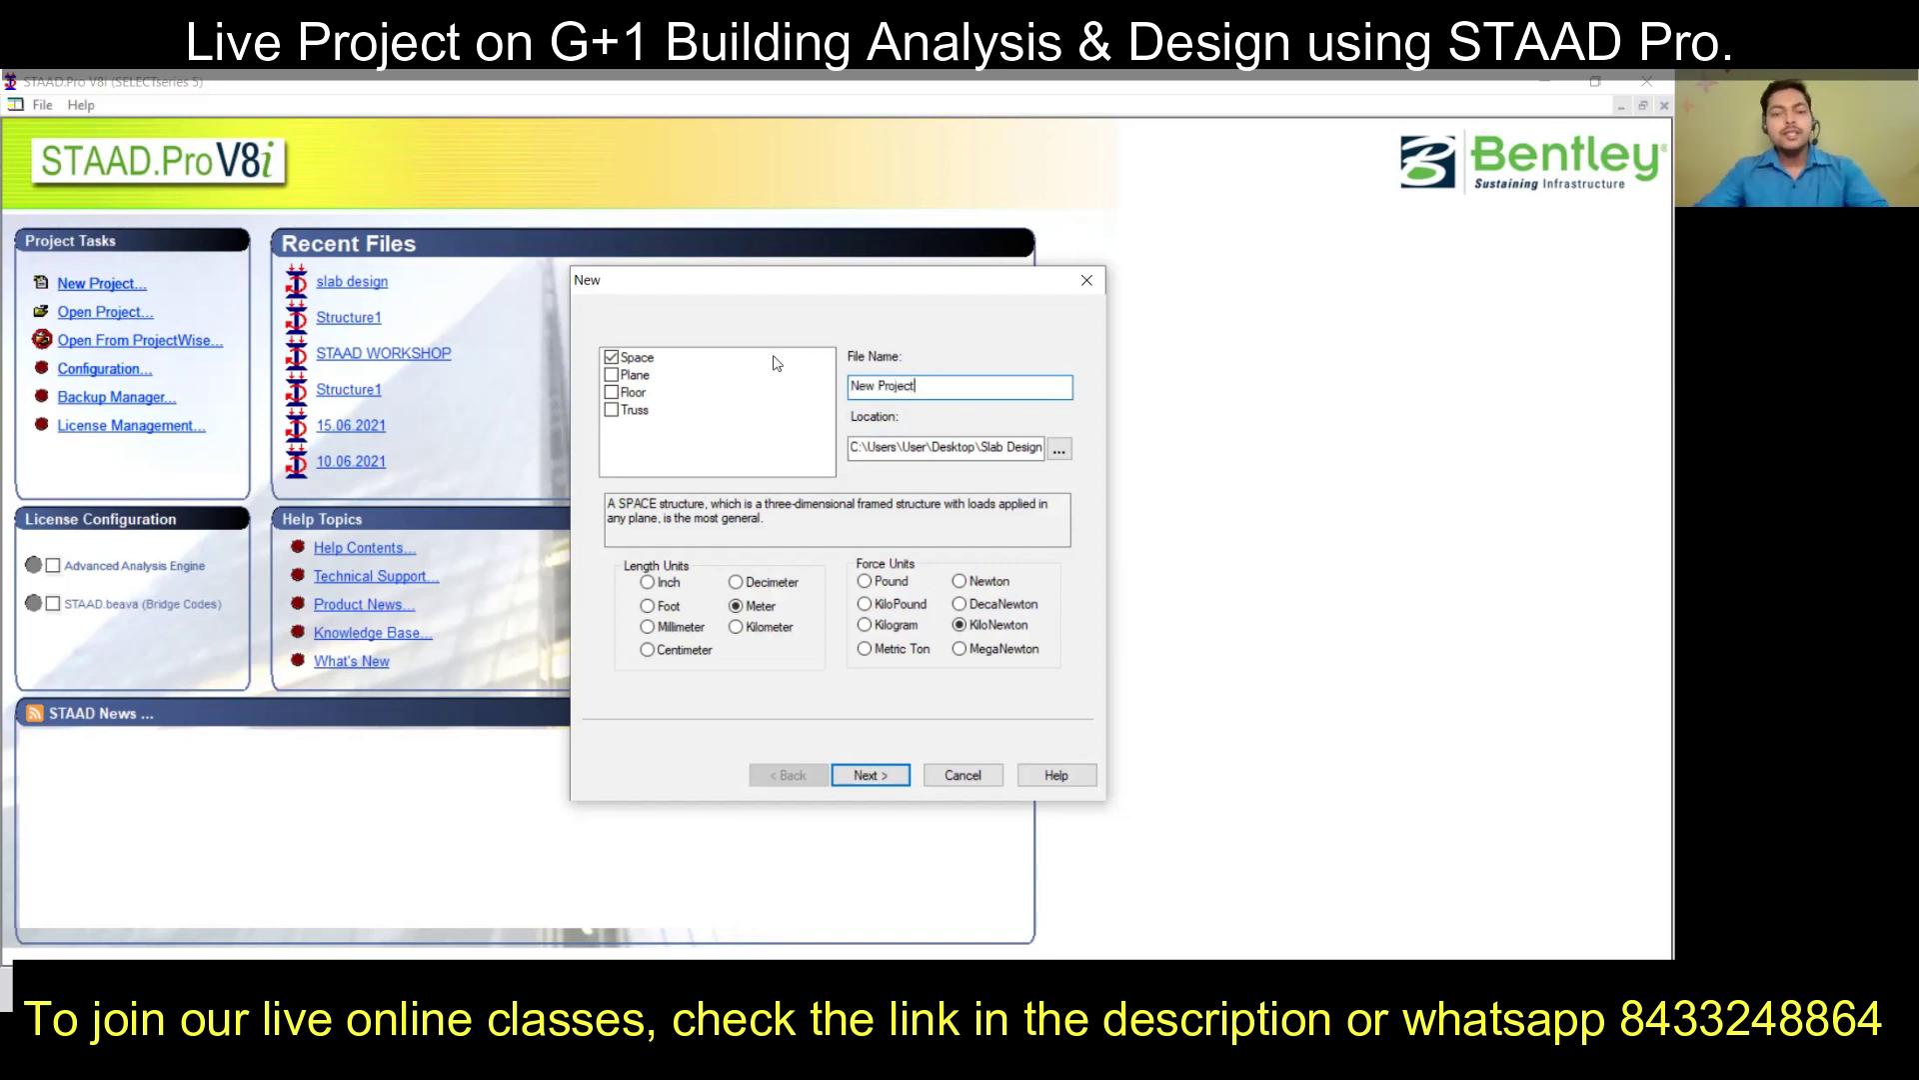
Set the project location to the New Project folder on the desktop and finish the setup with Add Beam as the starting mode
{"action": "left_click", "coordinate": [1057, 451]}
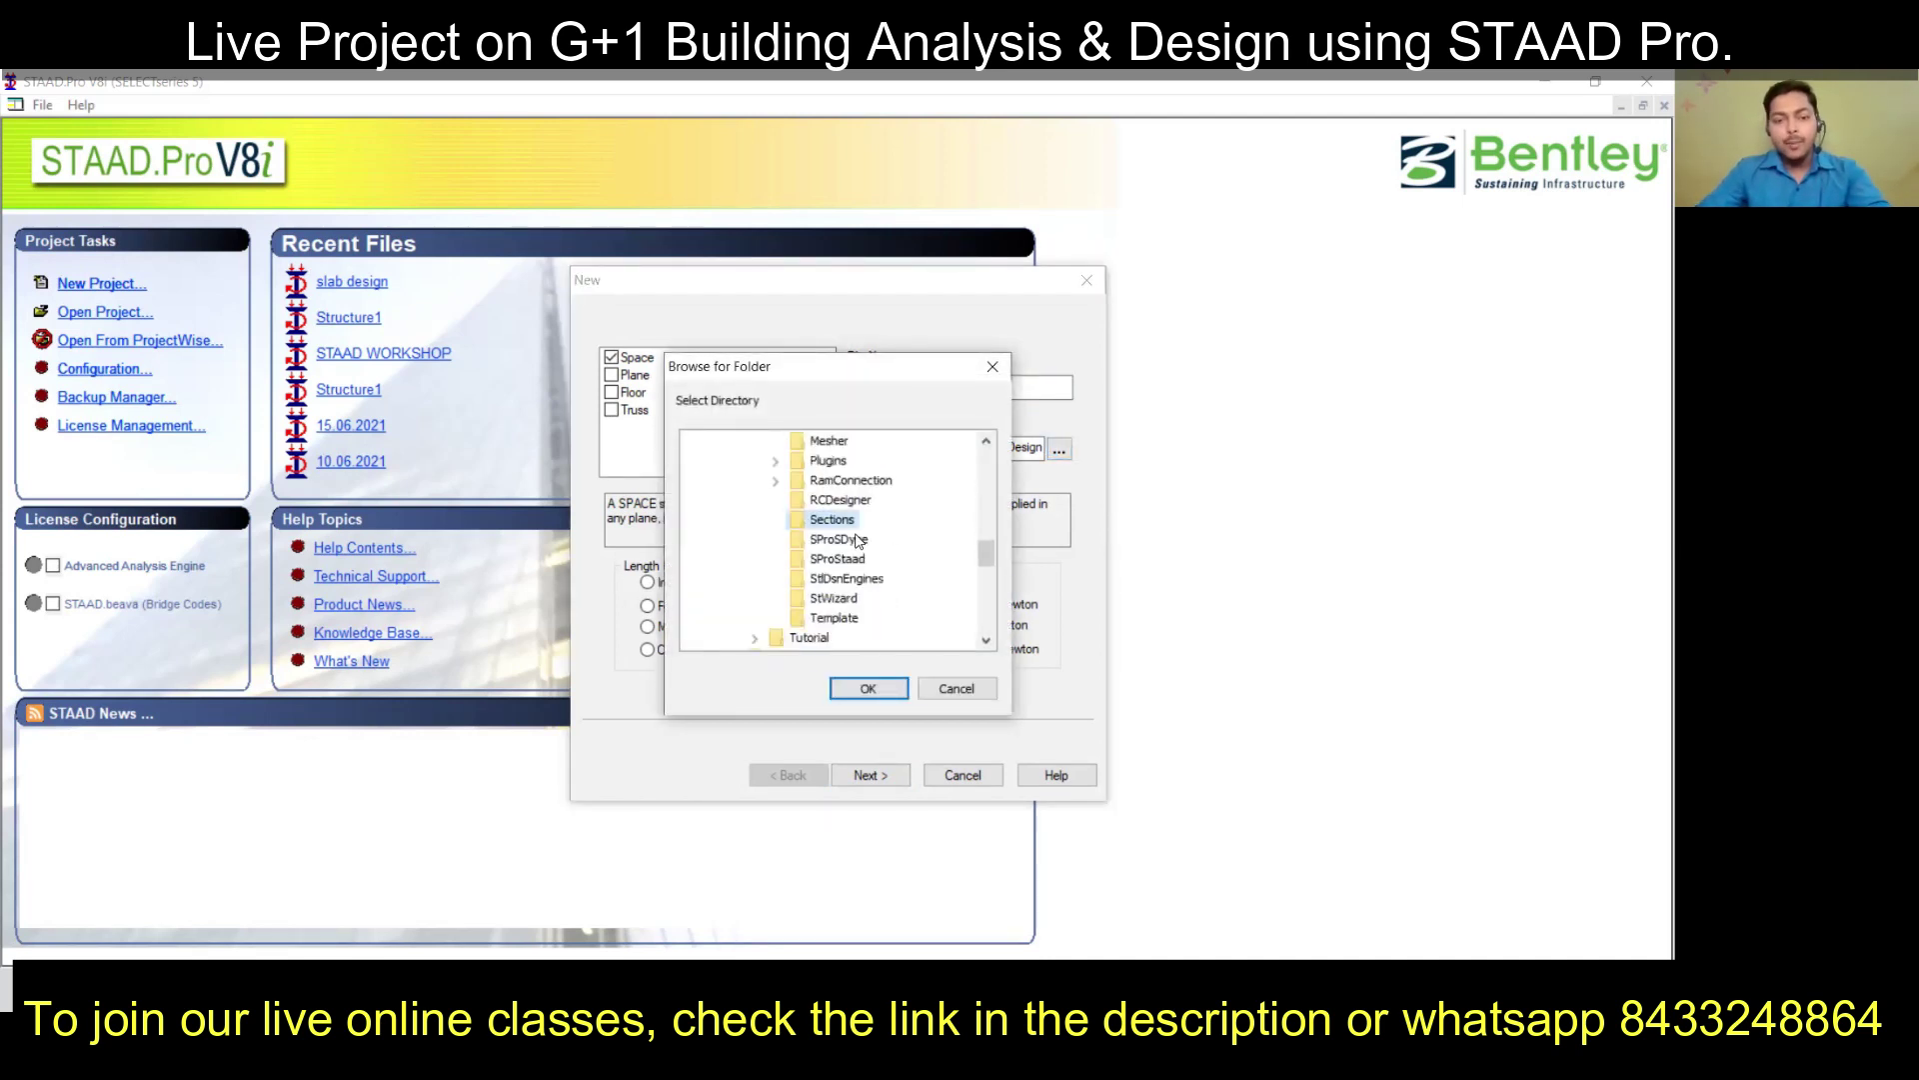
{"action": "scroll", "coordinate": [858, 555], "scroll_direction": "down", "scroll_amount": 2}
{"action": "scroll", "coordinate": [859, 568], "scroll_direction": "down", "scroll_amount": 3}
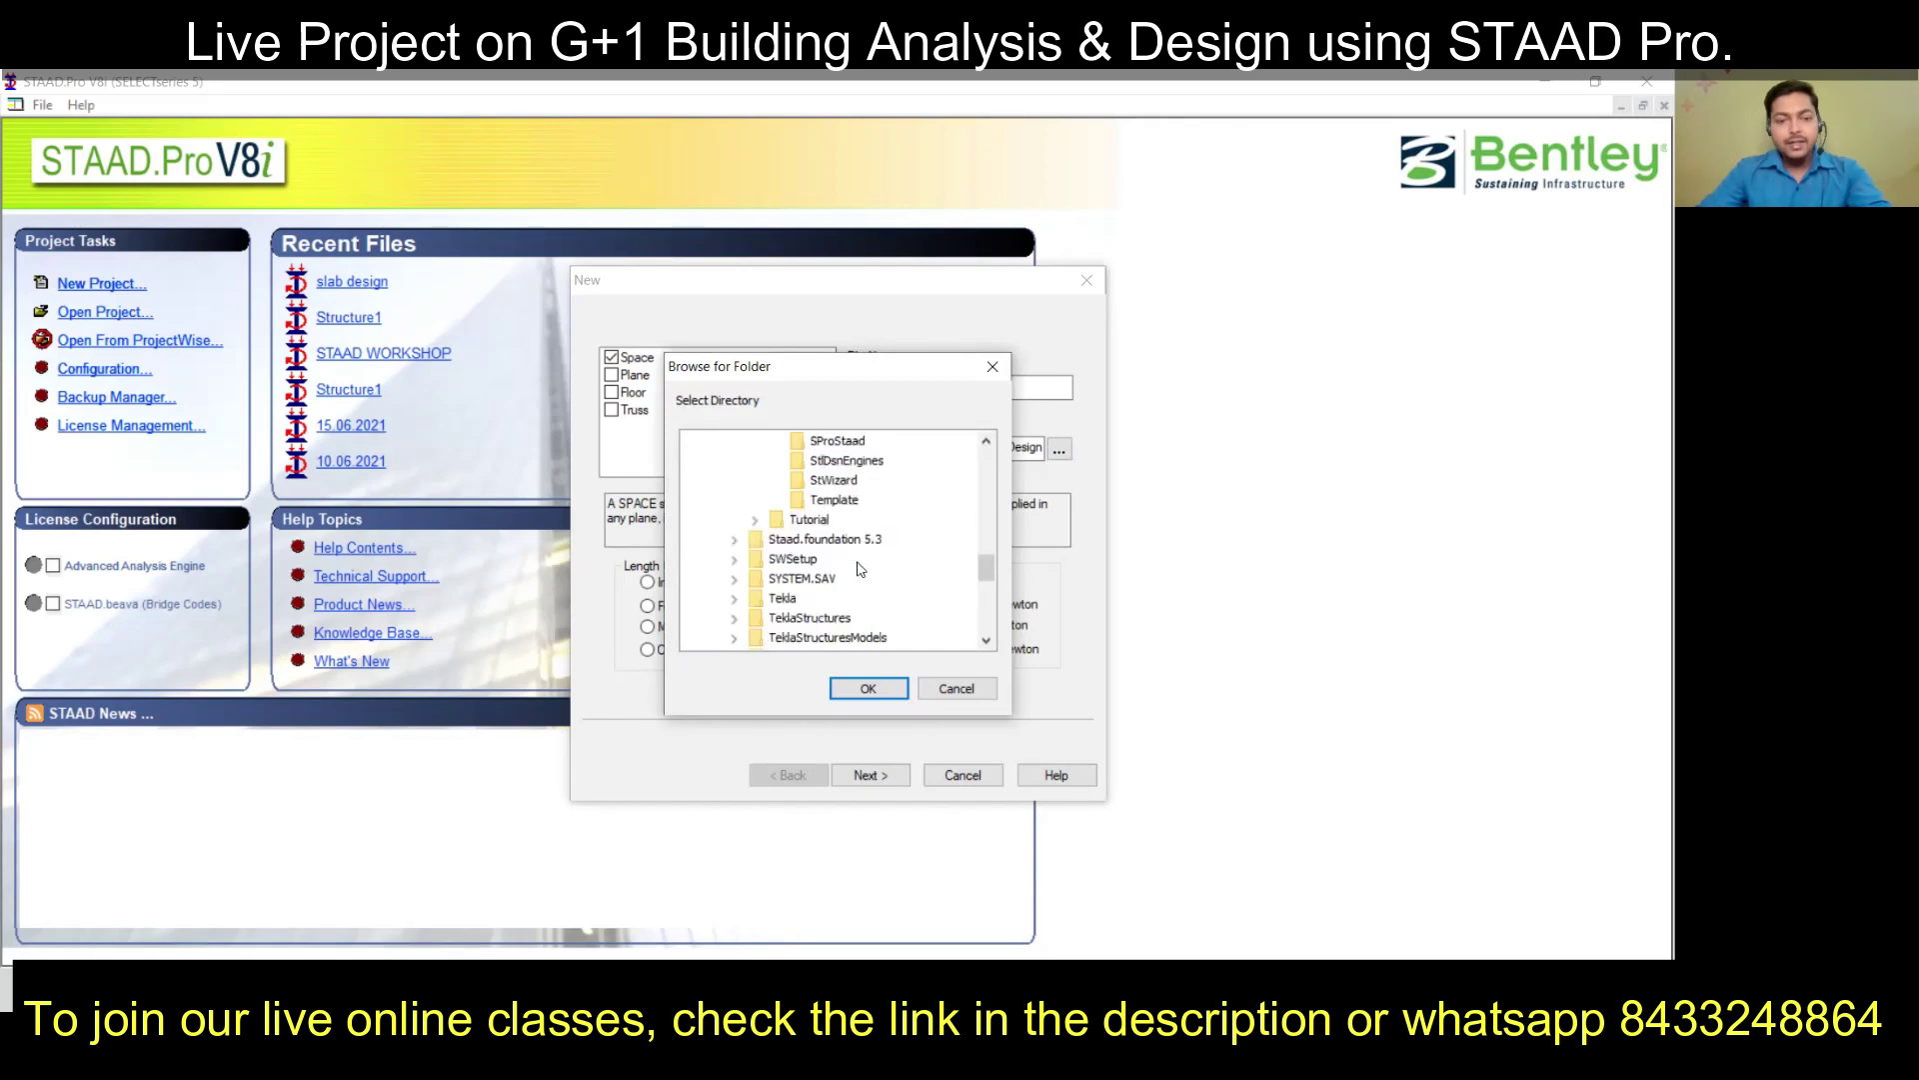
{"action": "scroll", "coordinate": [856, 560], "scroll_direction": "up", "scroll_amount": 8}
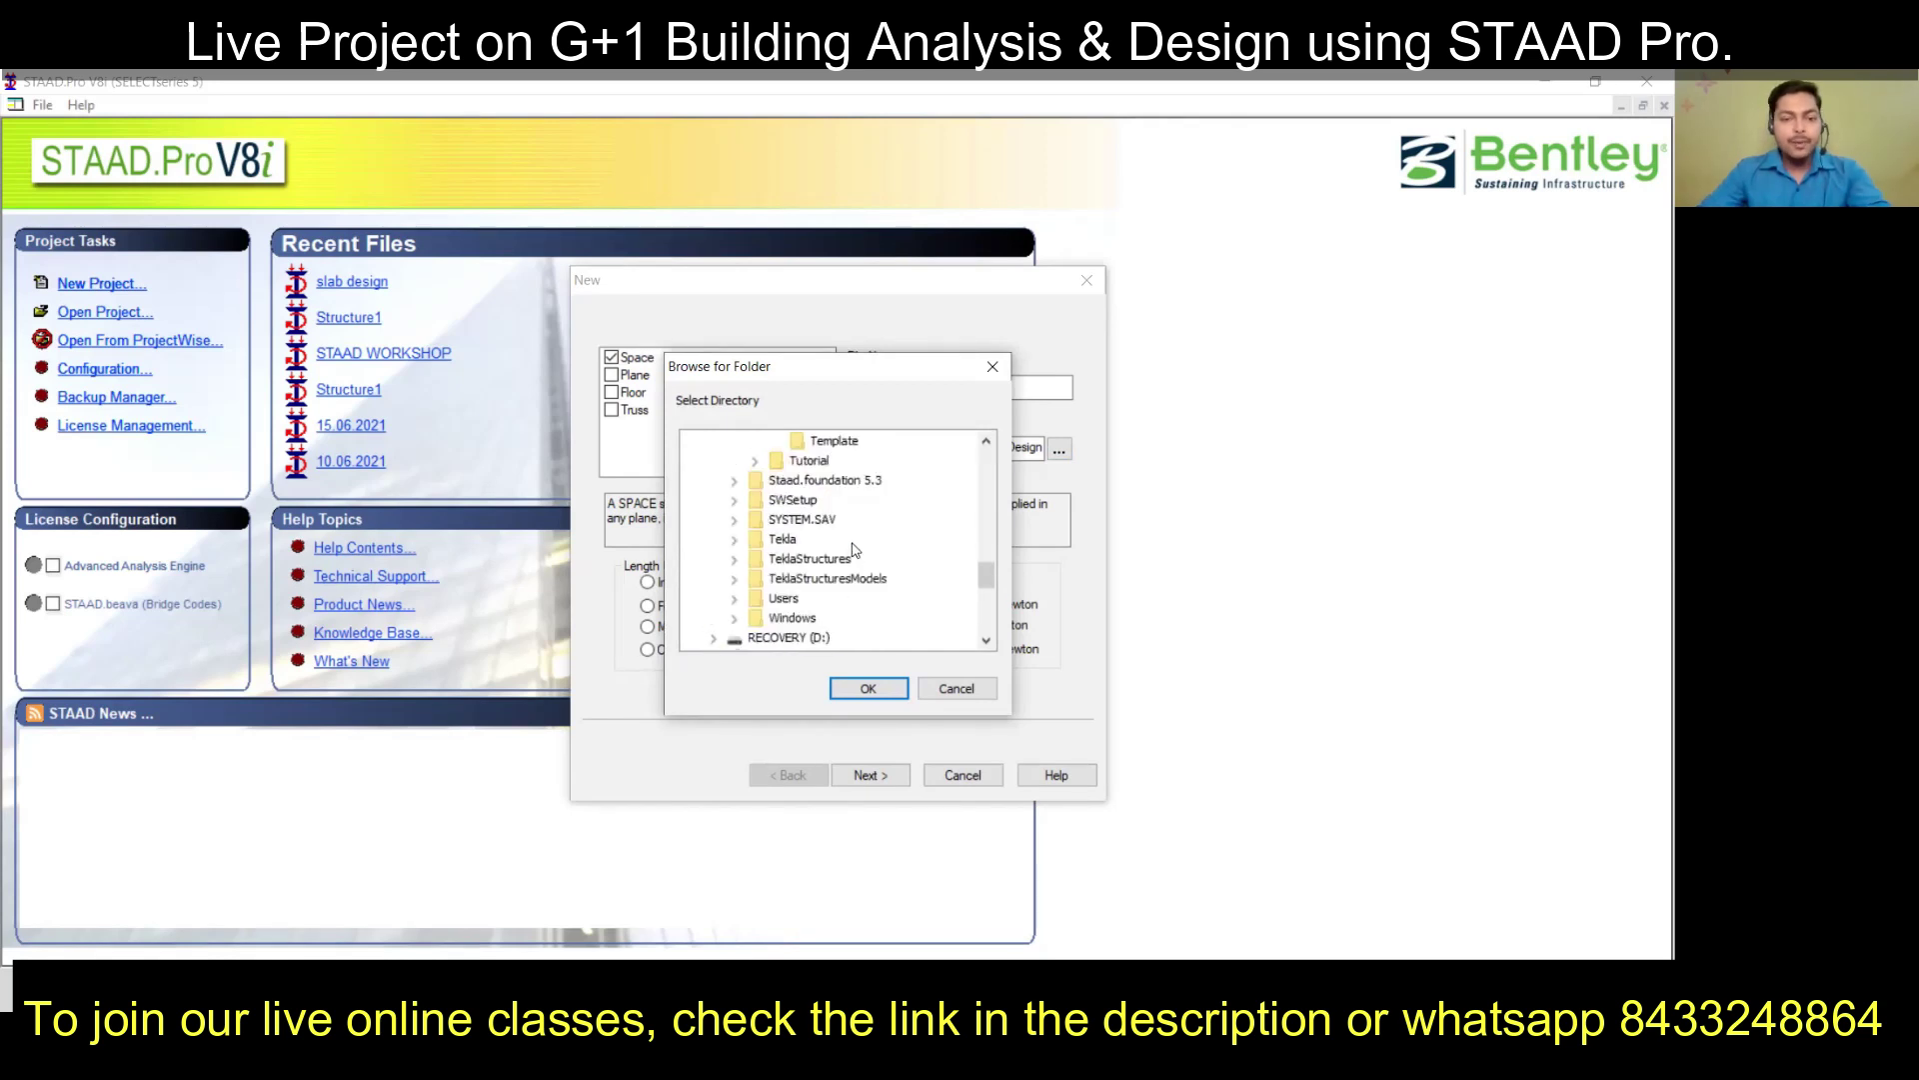
{"action": "scroll", "coordinate": [855, 549], "scroll_direction": "up", "scroll_amount": 2}
{"action": "scroll", "coordinate": [802, 521], "scroll_direction": "up", "scroll_amount": 4}
{"action": "scroll", "coordinate": [819, 535], "scroll_direction": "up", "scroll_amount": 3}
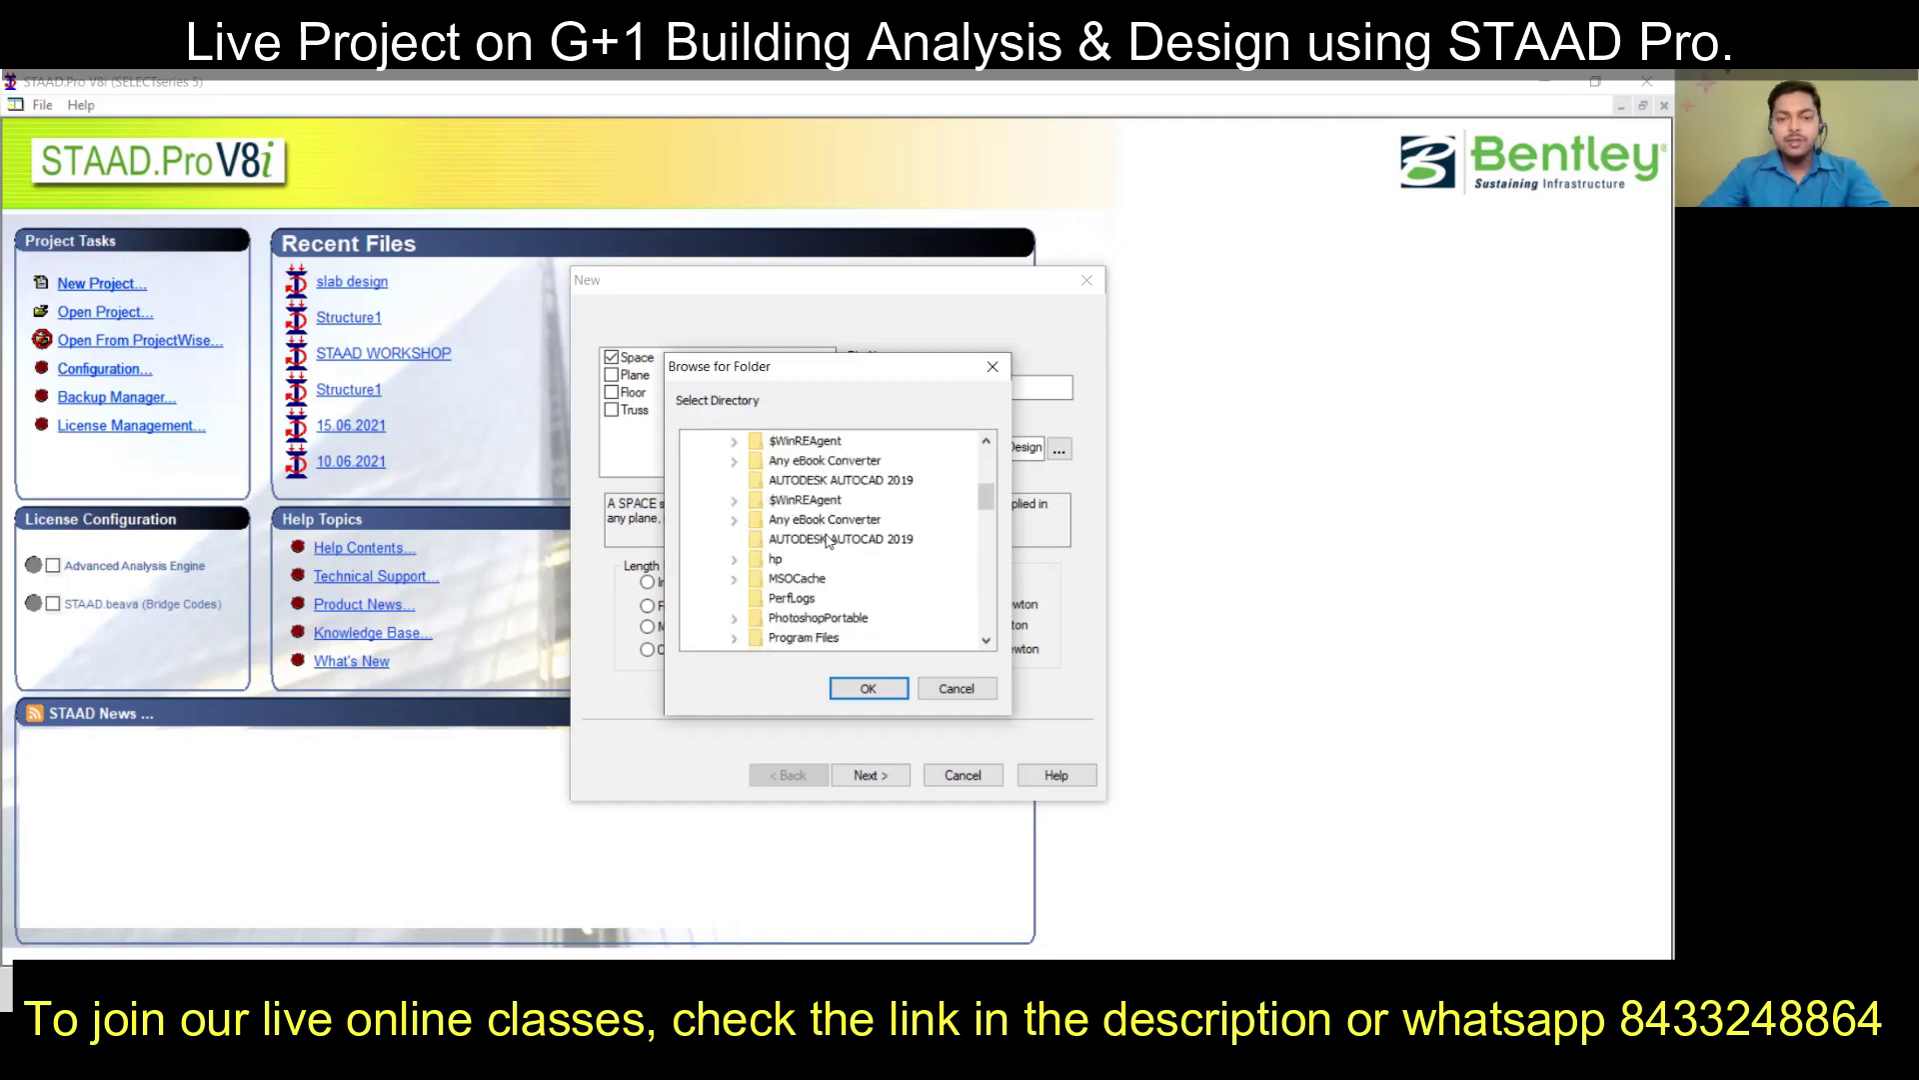
{"action": "scroll", "coordinate": [827, 541], "scroll_direction": "down", "scroll_amount": 1}
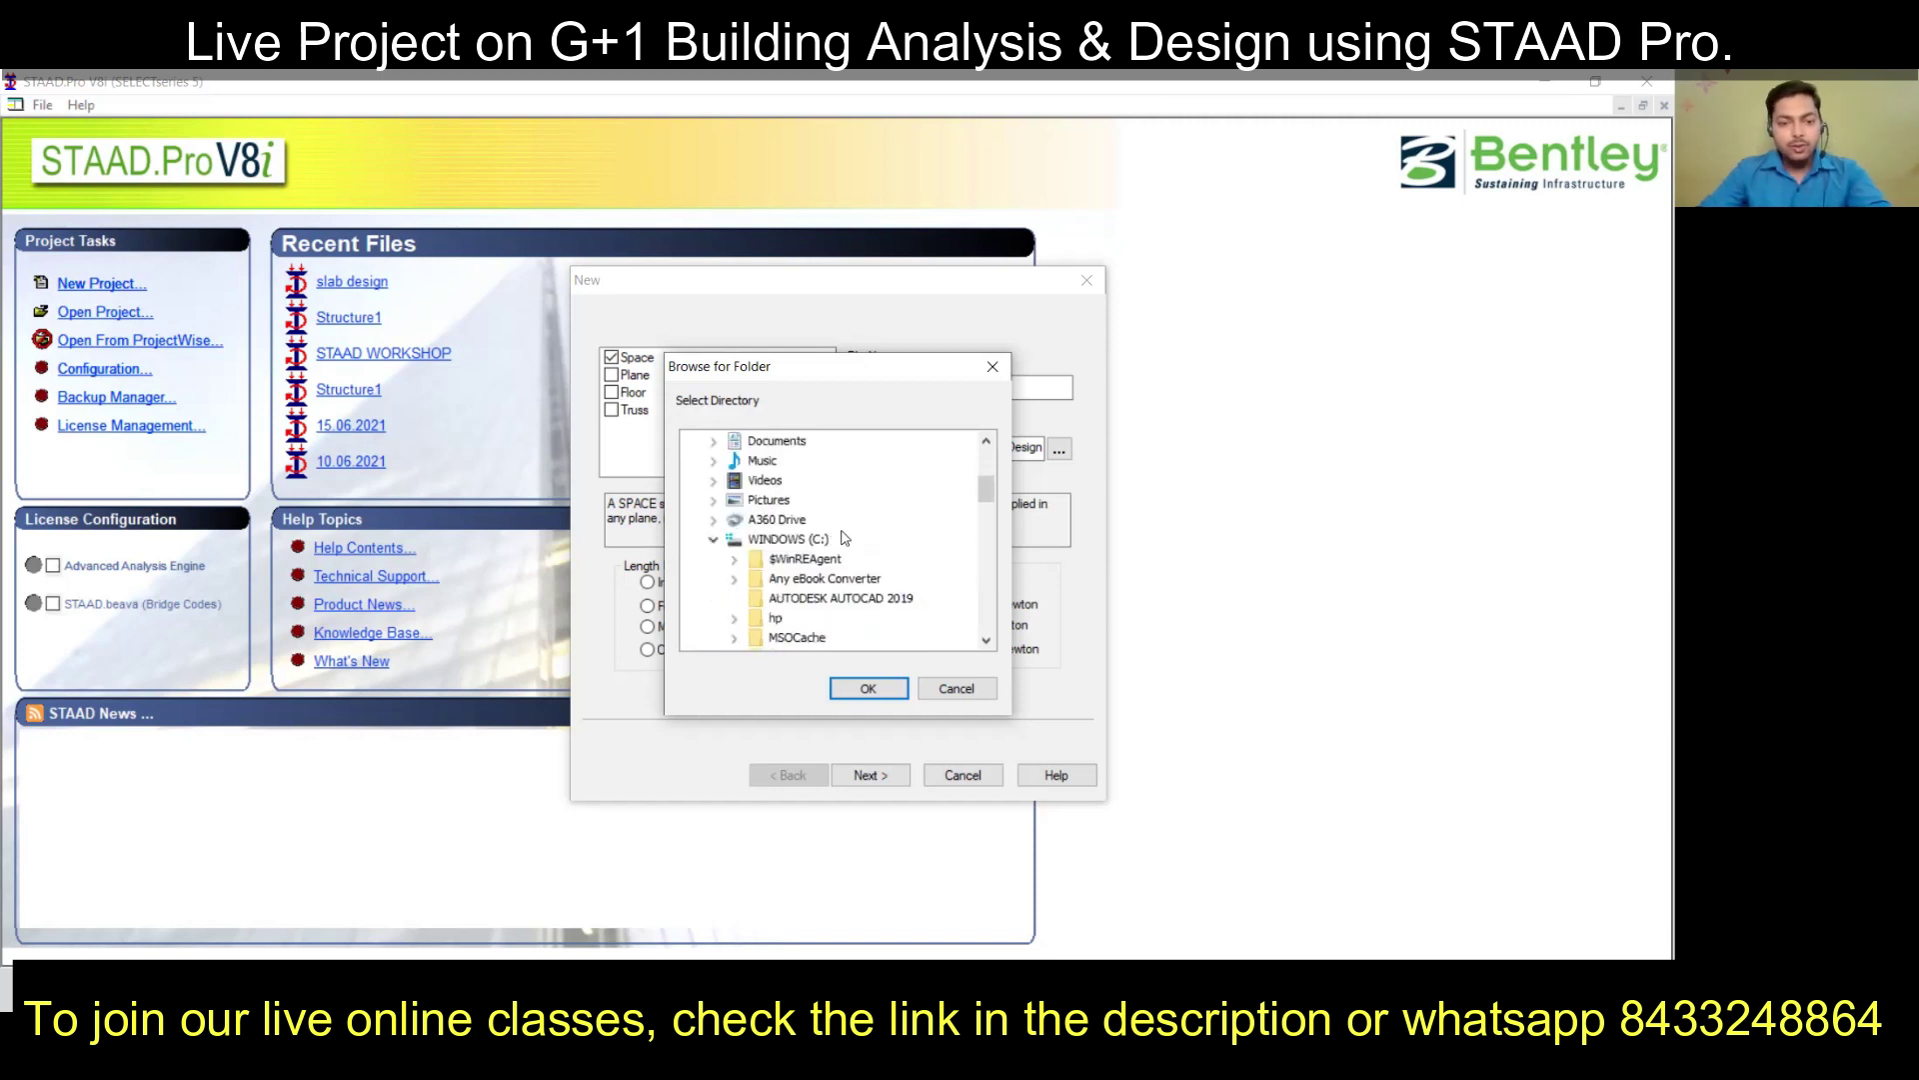
{"action": "scroll", "coordinate": [845, 538], "scroll_direction": "up", "scroll_amount": 1}
{"action": "scroll", "coordinate": [838, 496], "scroll_direction": "up", "scroll_amount": 2}
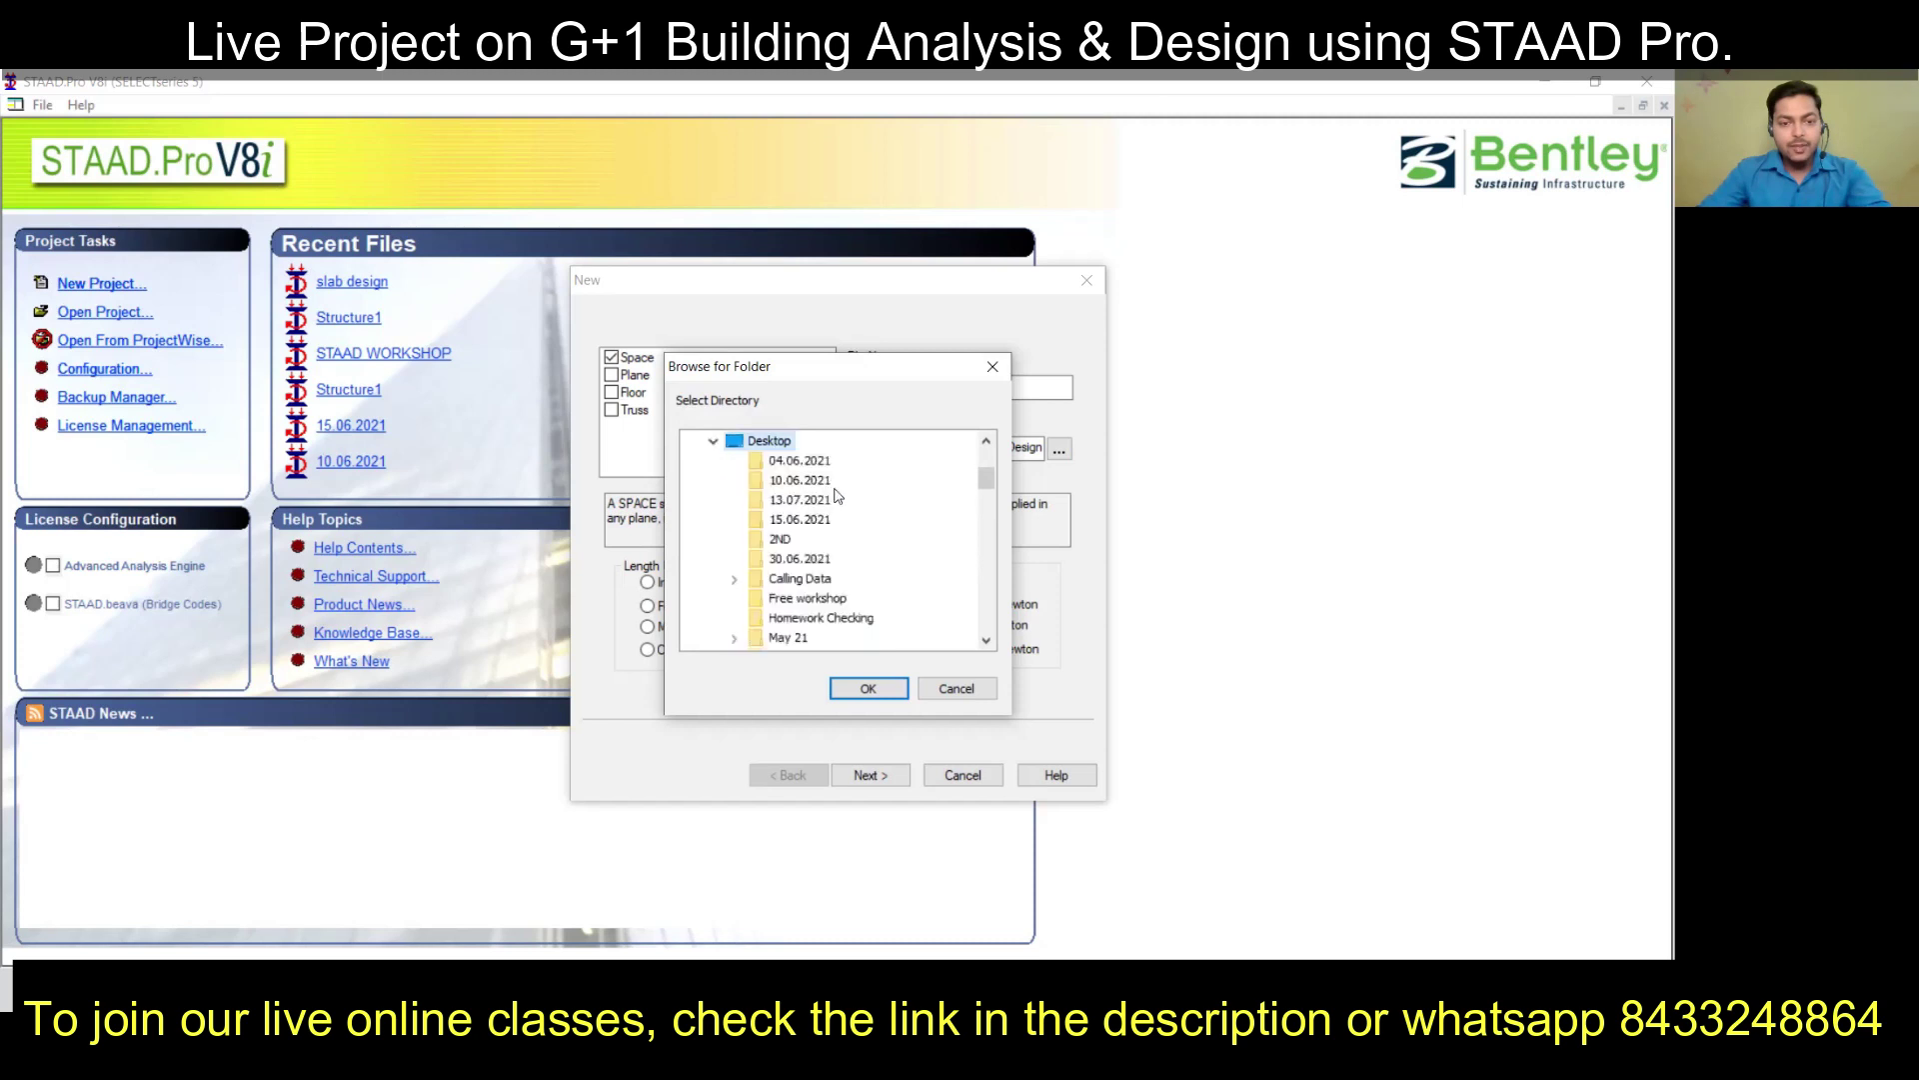
{"action": "scroll", "coordinate": [843, 540], "scroll_direction": "down", "scroll_amount": 2}
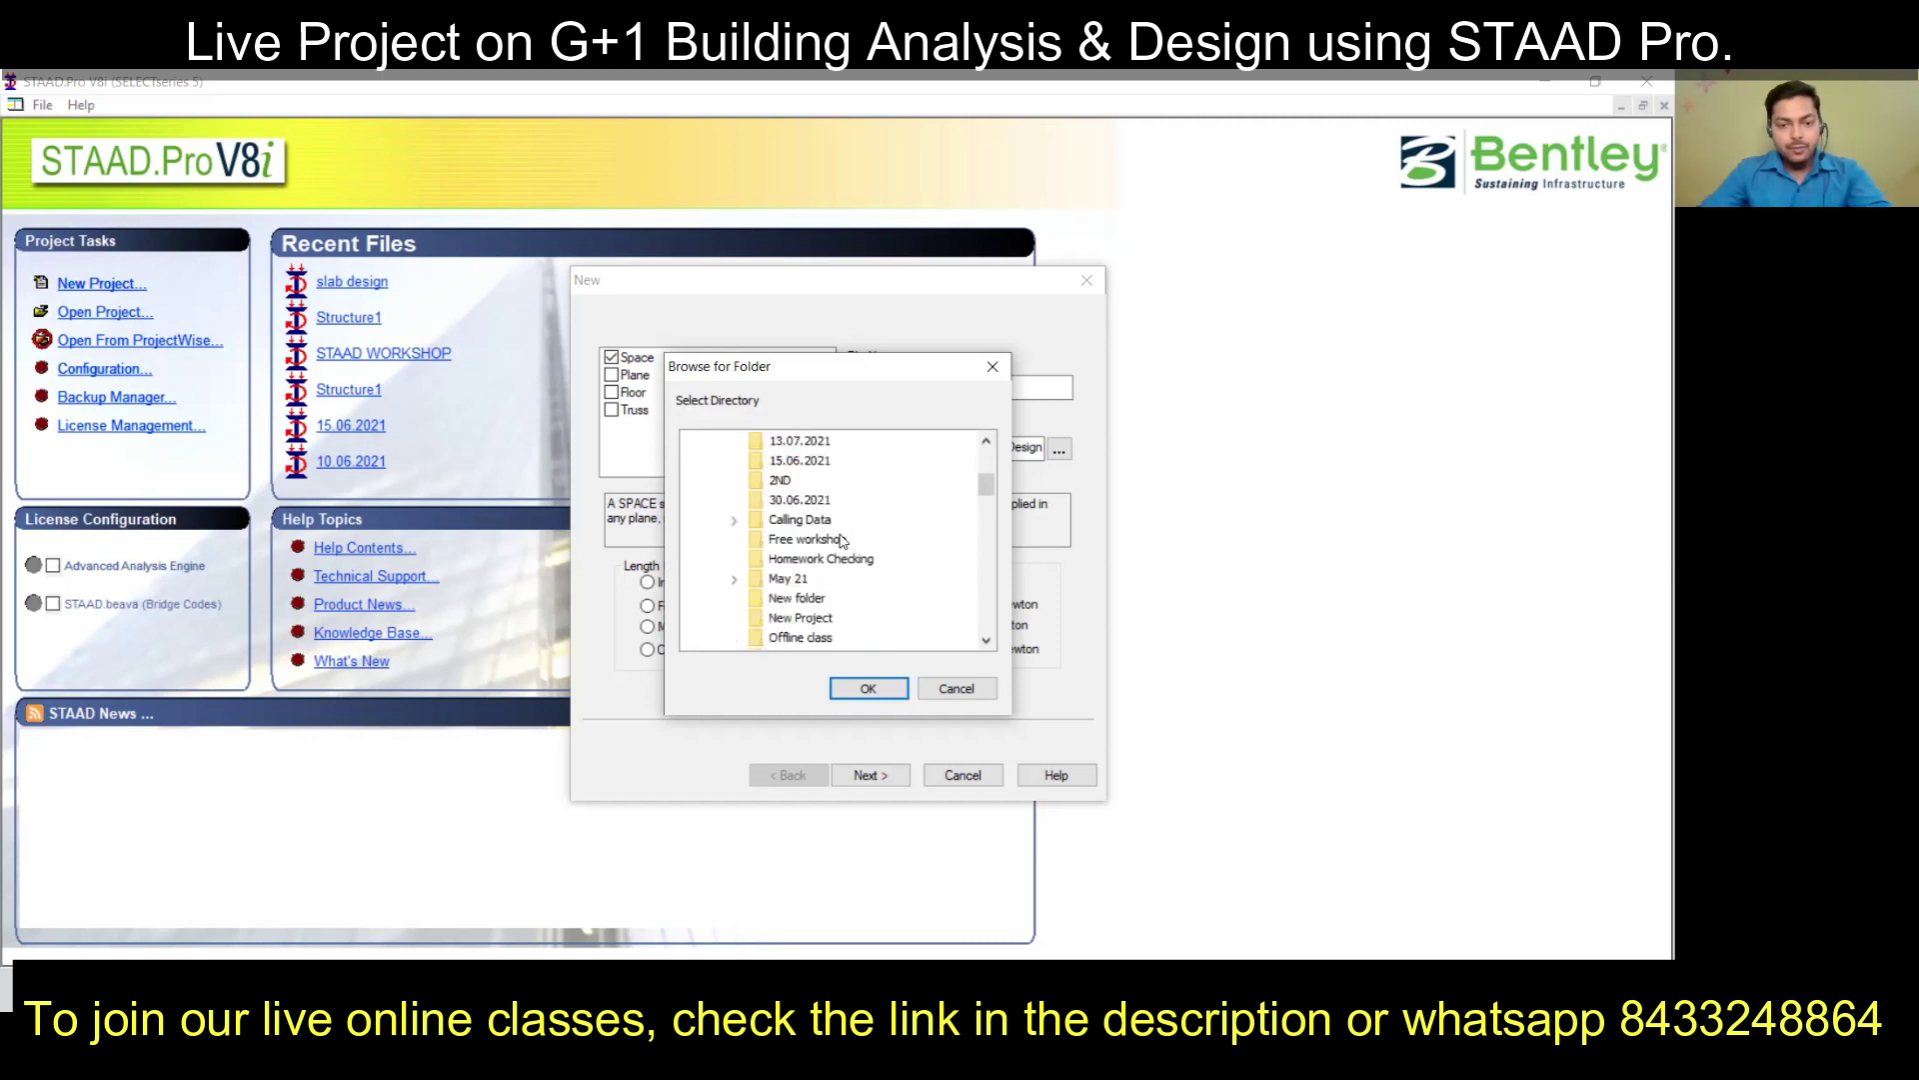
{"action": "left_click", "coordinate": [808, 561]}
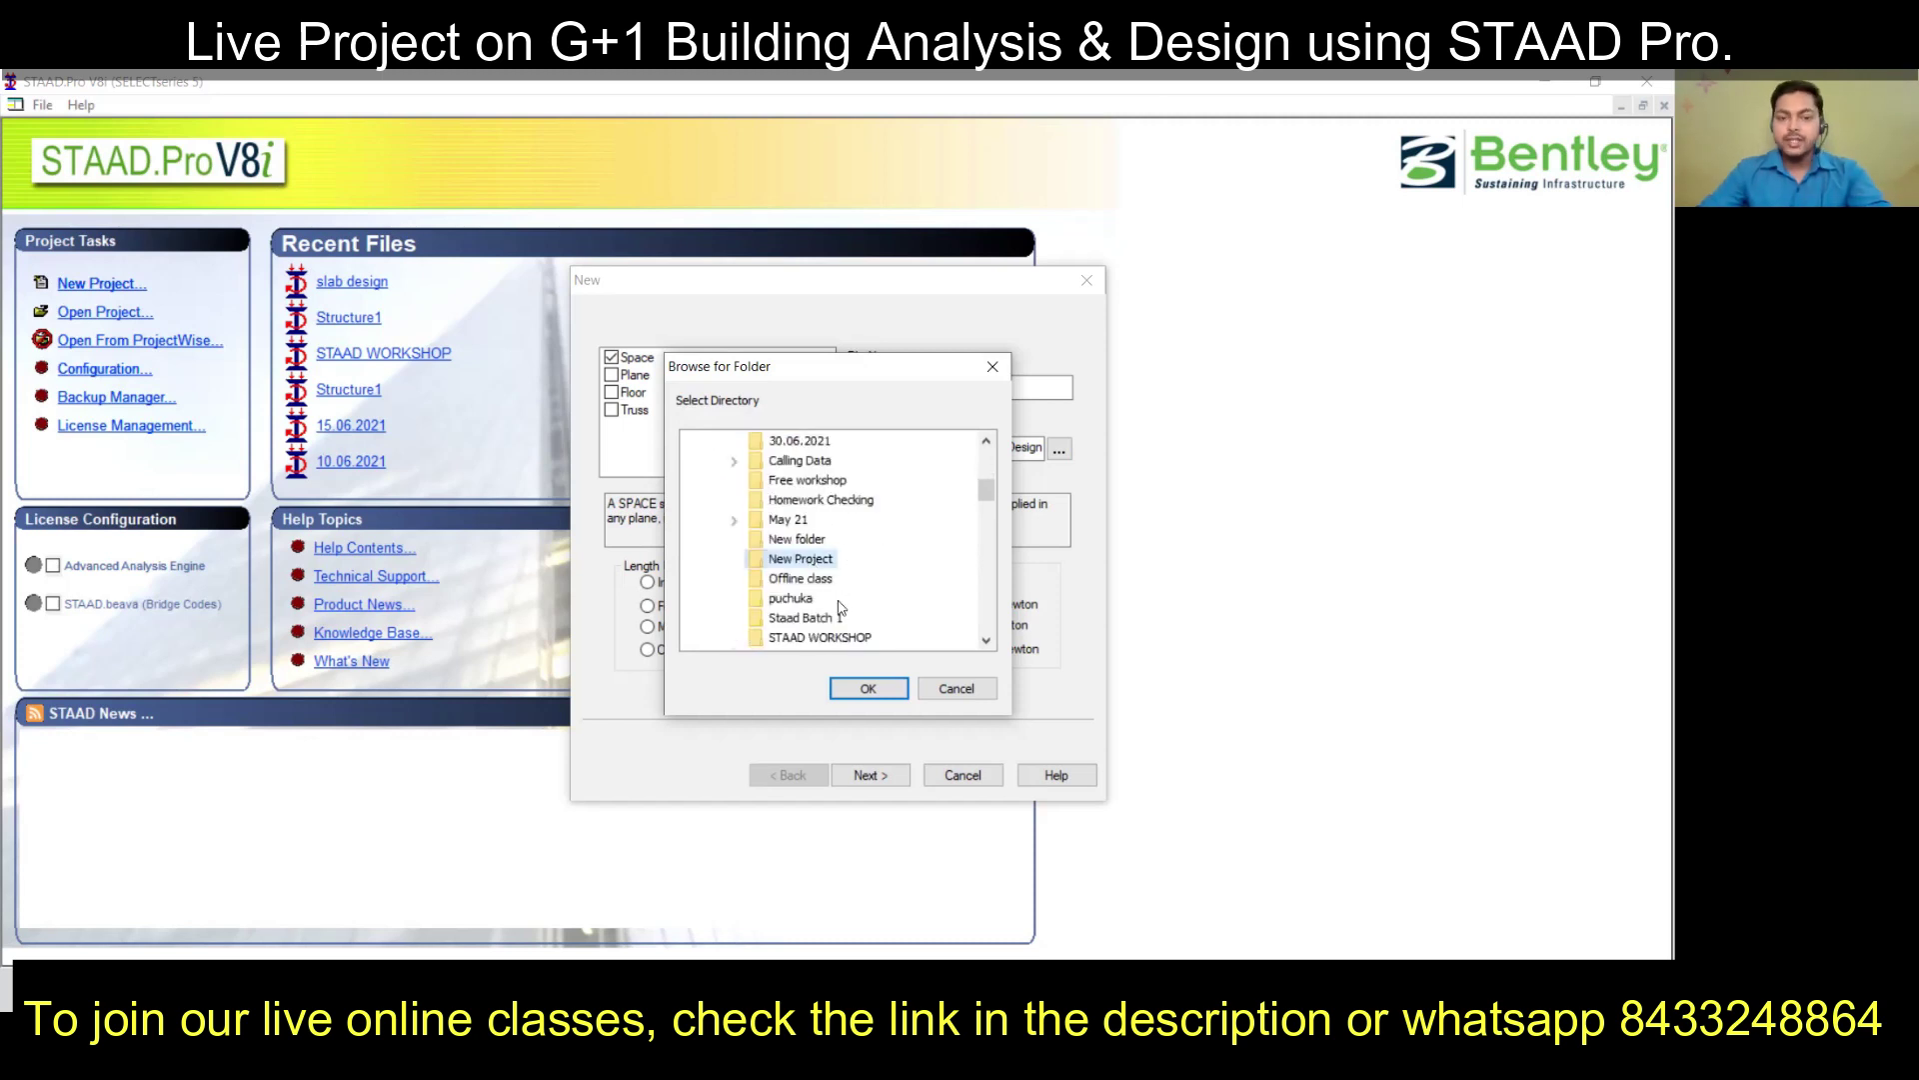
{"action": "left_click", "coordinate": [868, 689]}
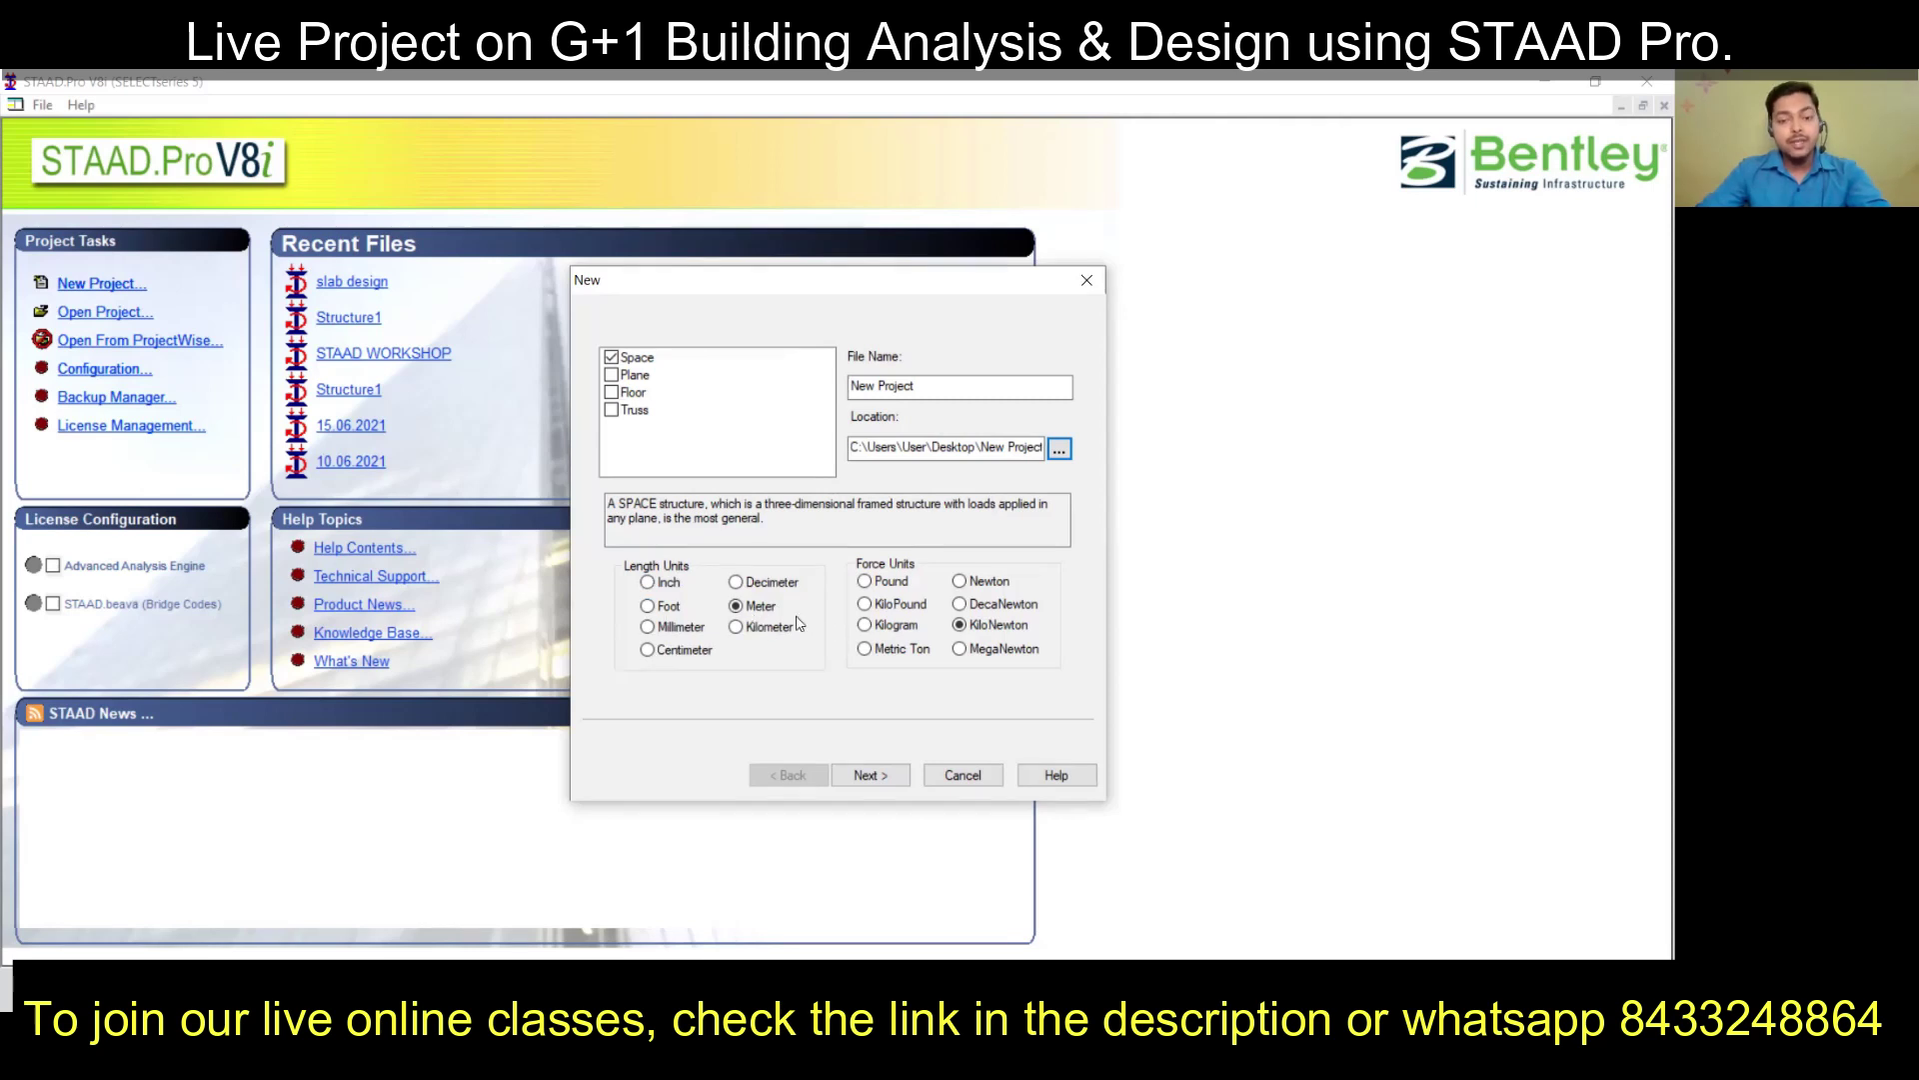
{"action": "left_click", "coordinate": [884, 778]}
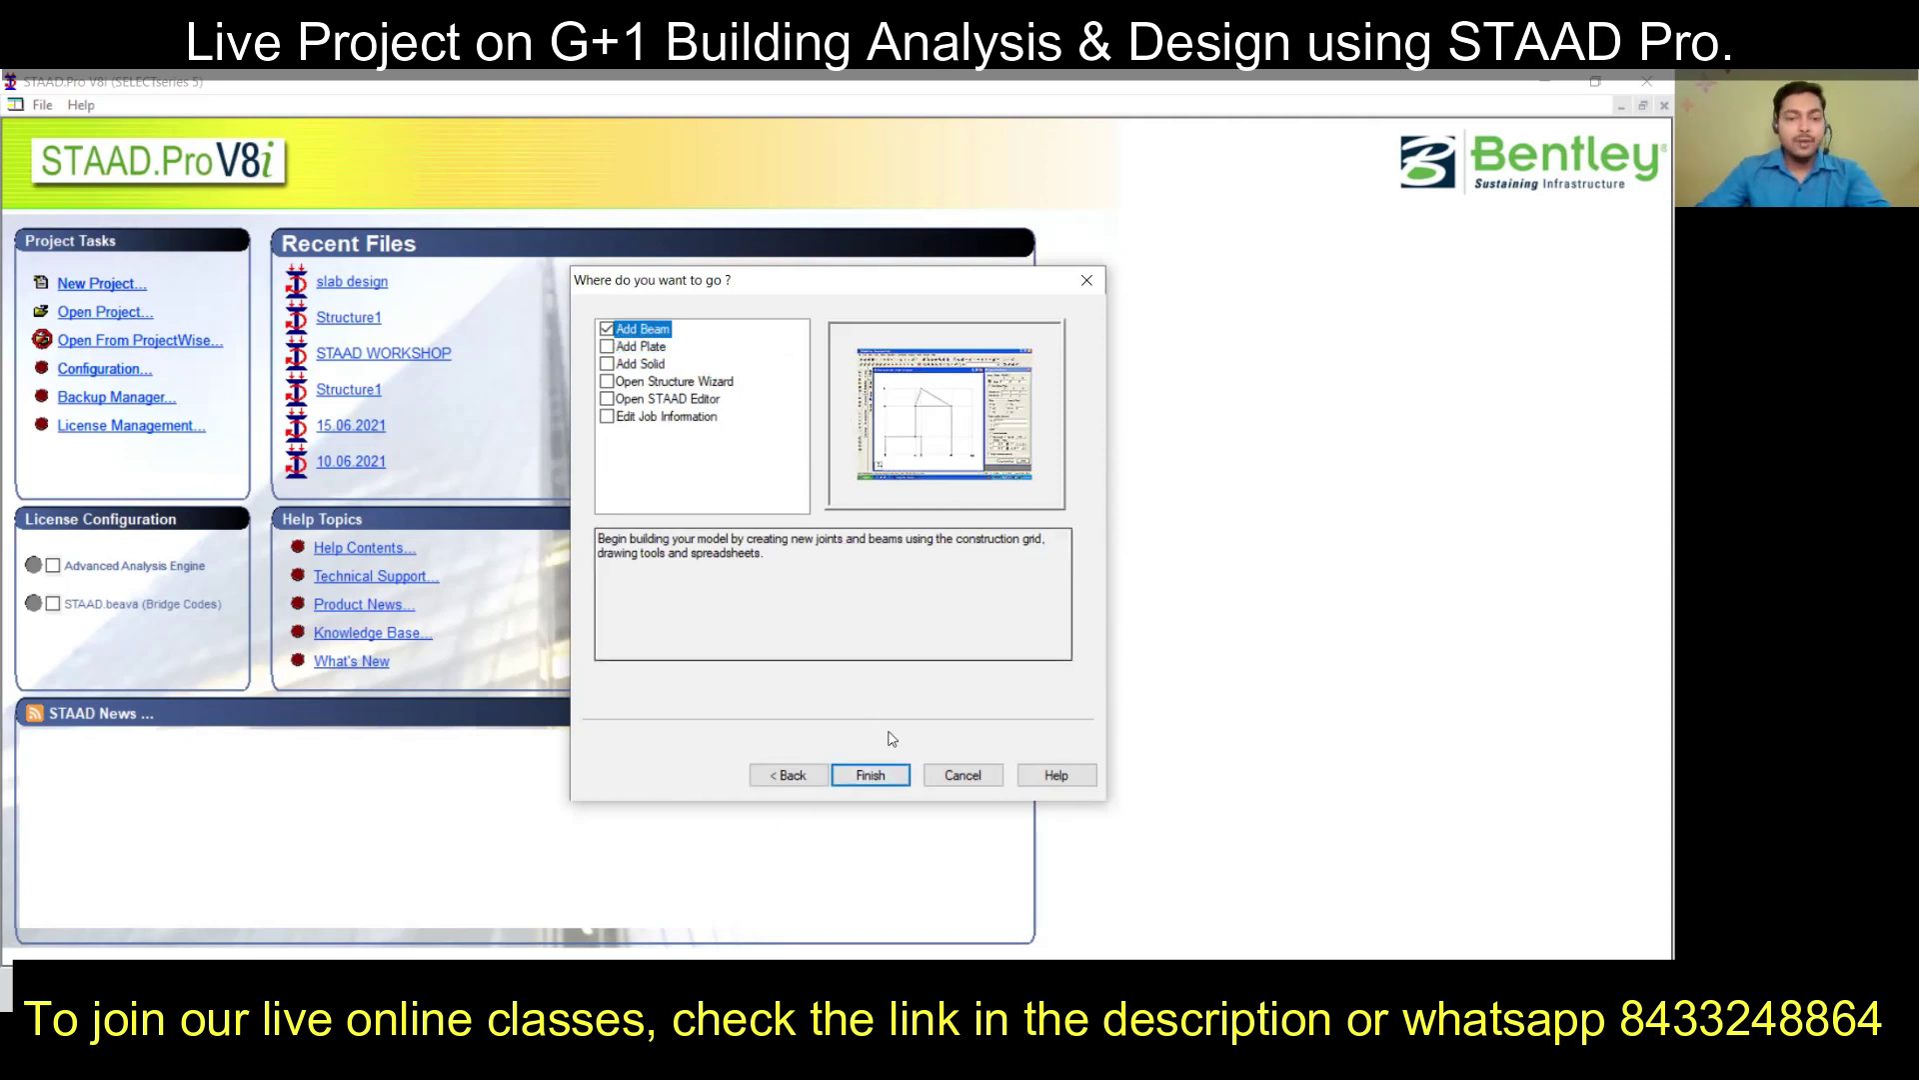
{"action": "left_click", "coordinate": [897, 780]}
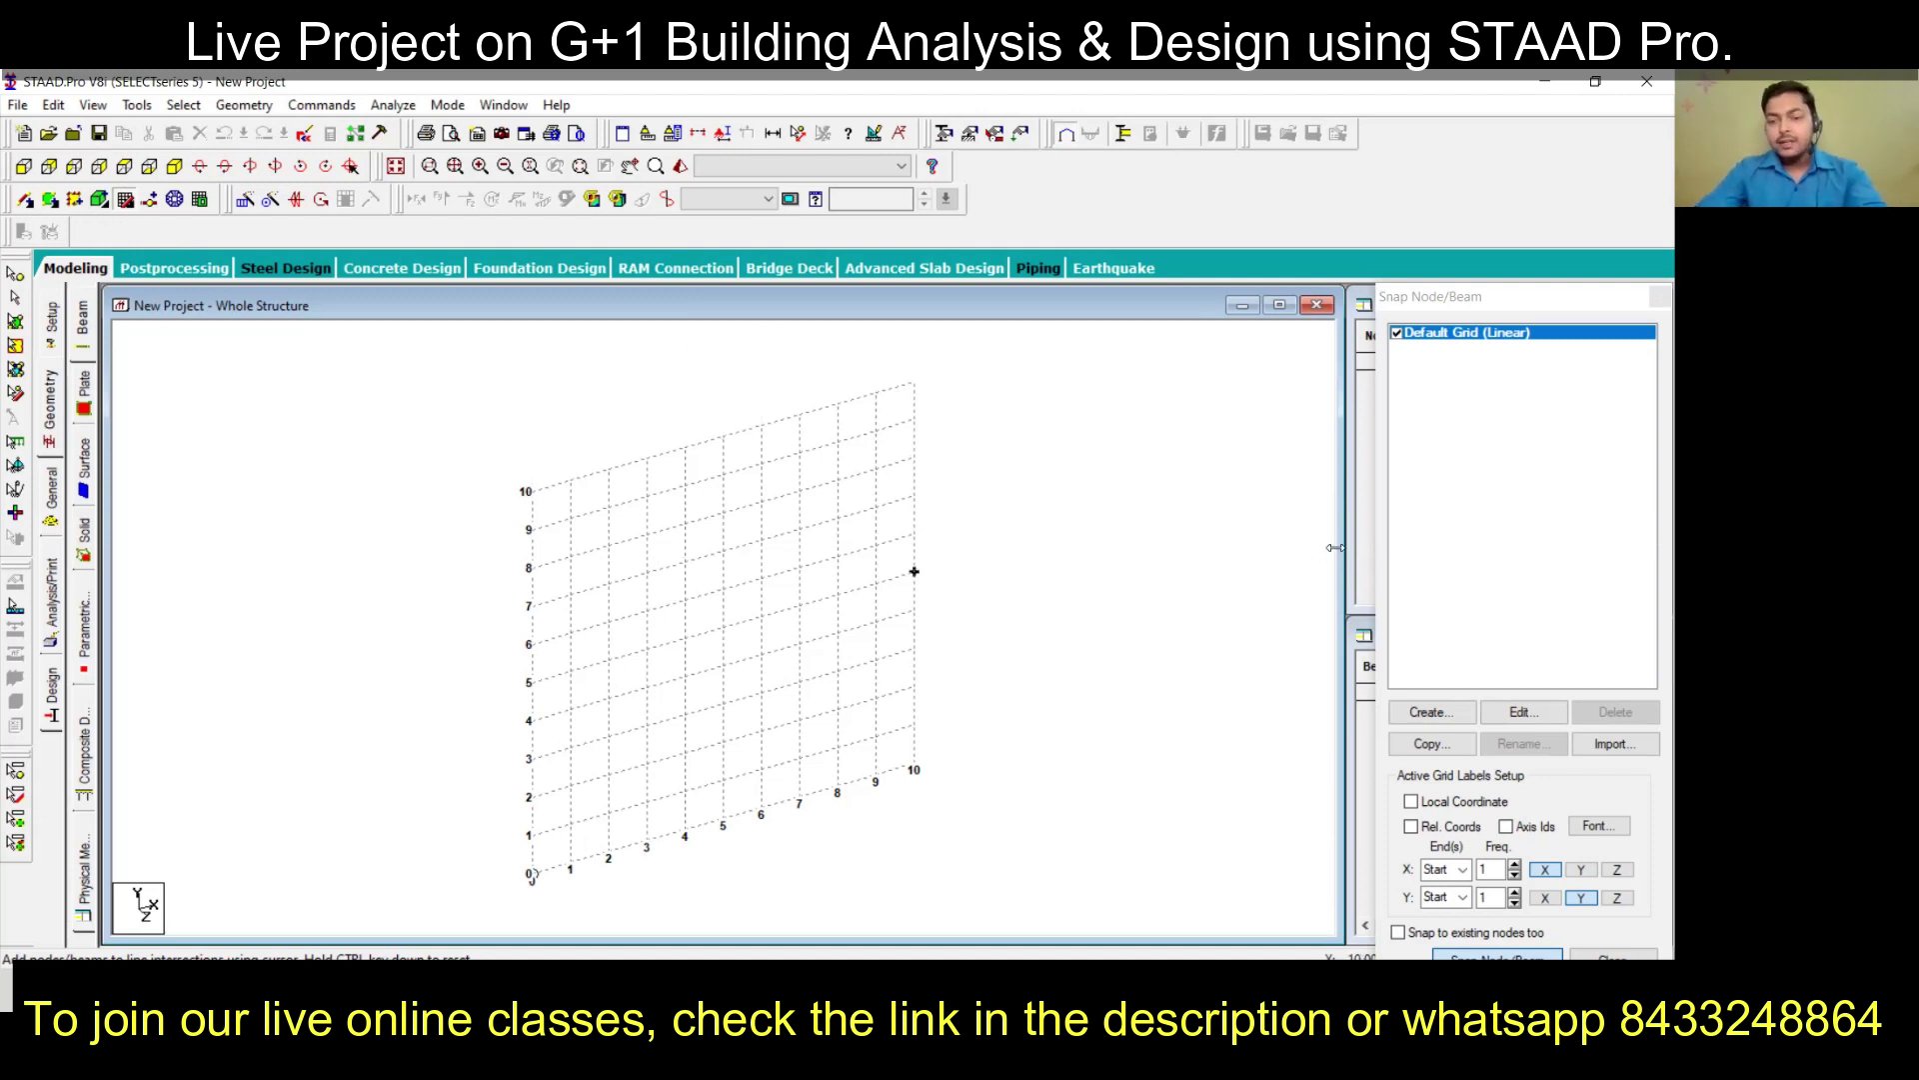
Edit the default linear grid and extend its X construction lines to 19 on the right side
{"action": "left_click", "coordinate": [1518, 716]}
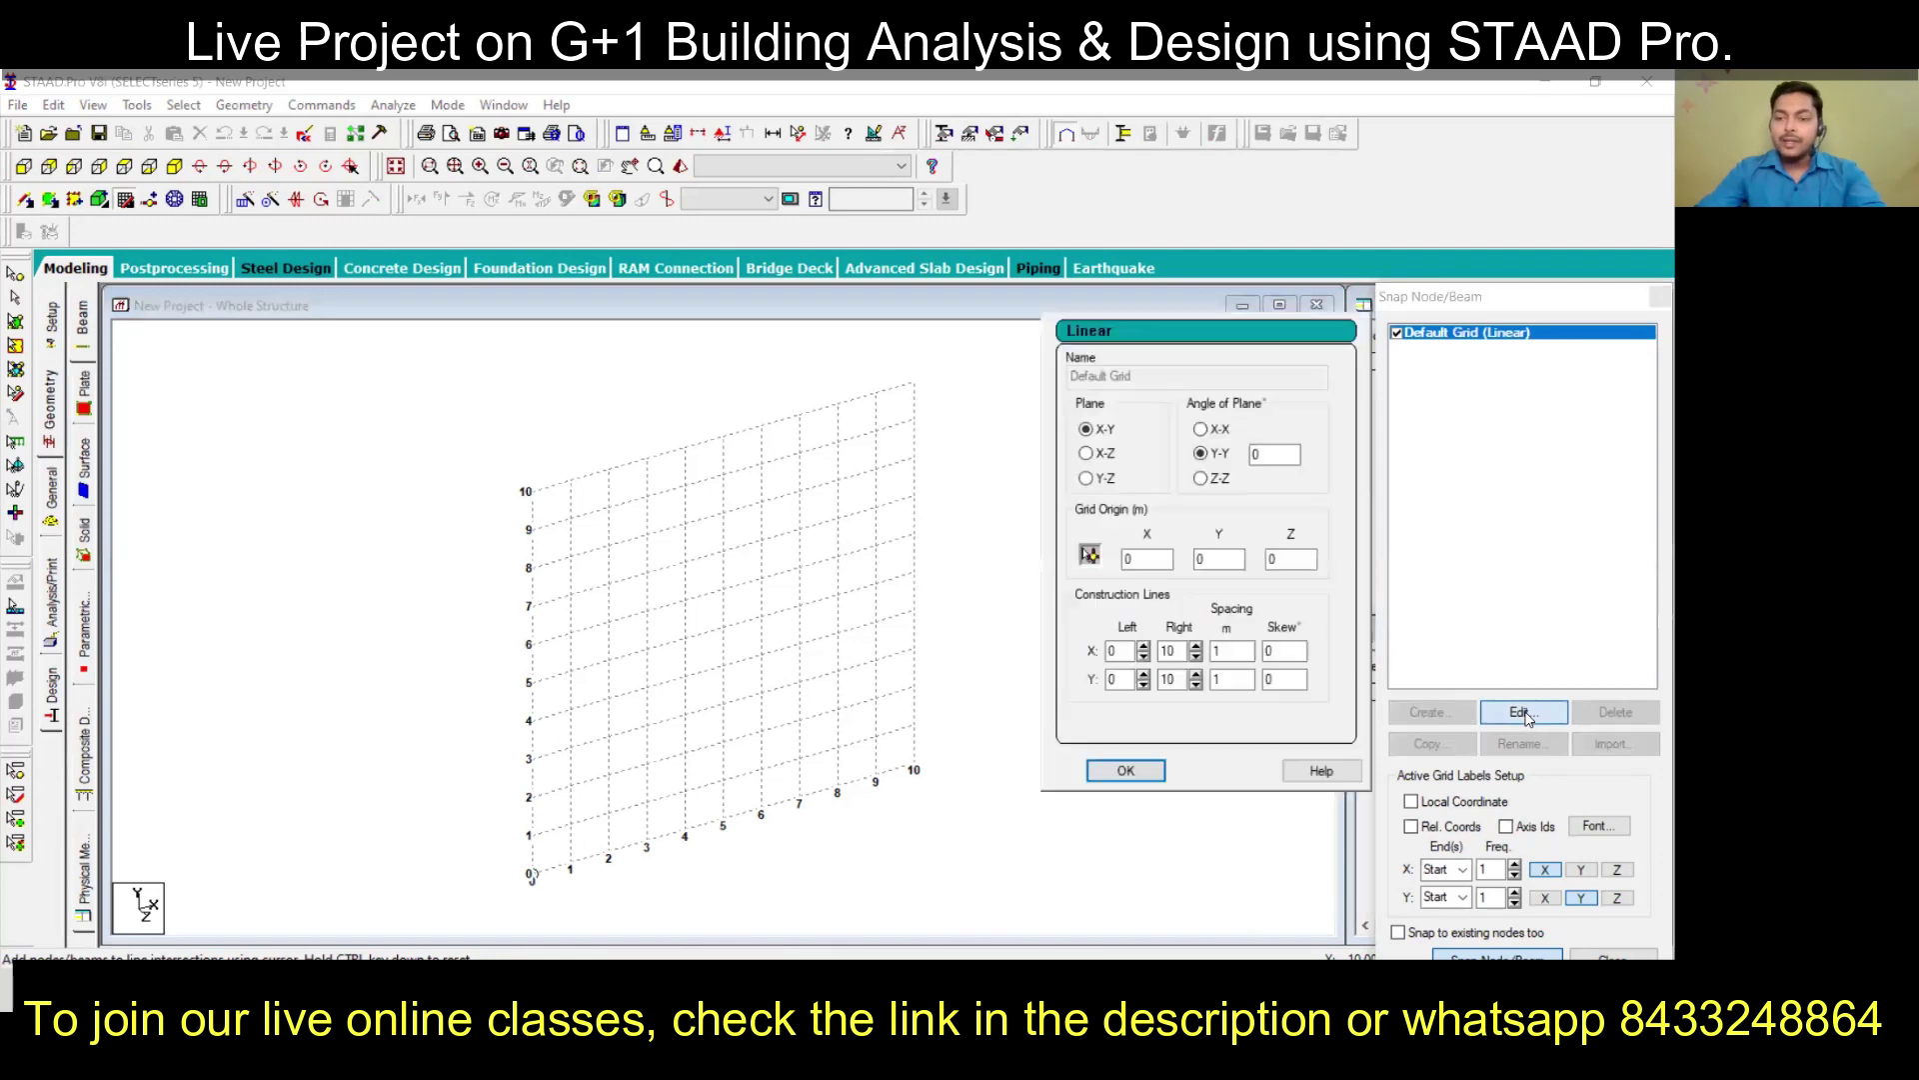
{"action": "left_click", "coordinate": [1195, 647]}
{"action": "left_click", "coordinate": [1196, 647]}
{"action": "left_click", "coordinate": [1195, 646]}
{"action": "left_click", "coordinate": [1195, 647]}
{"action": "left_click", "coordinate": [1196, 647]}
{"action": "left_click", "coordinate": [1195, 646]}
{"action": "left_click", "coordinate": [1196, 647]}
{"action": "left_click", "coordinate": [1196, 647]}
{"action": "left_click", "coordinate": [1195, 646]}
Reduce the default grid's right-side Y construction lines to 2
{"action": "left_click", "coordinate": [1196, 685]}
{"action": "left_click", "coordinate": [1196, 684]}
{"action": "left_click", "coordinate": [1197, 684]}
{"action": "left_click", "coordinate": [1197, 685]}
{"action": "left_click", "coordinate": [1196, 685]}
{"action": "left_click", "coordinate": [1197, 685]}
{"action": "left_click", "coordinate": [1196, 685]}
{"action": "left_click", "coordinate": [1197, 684]}
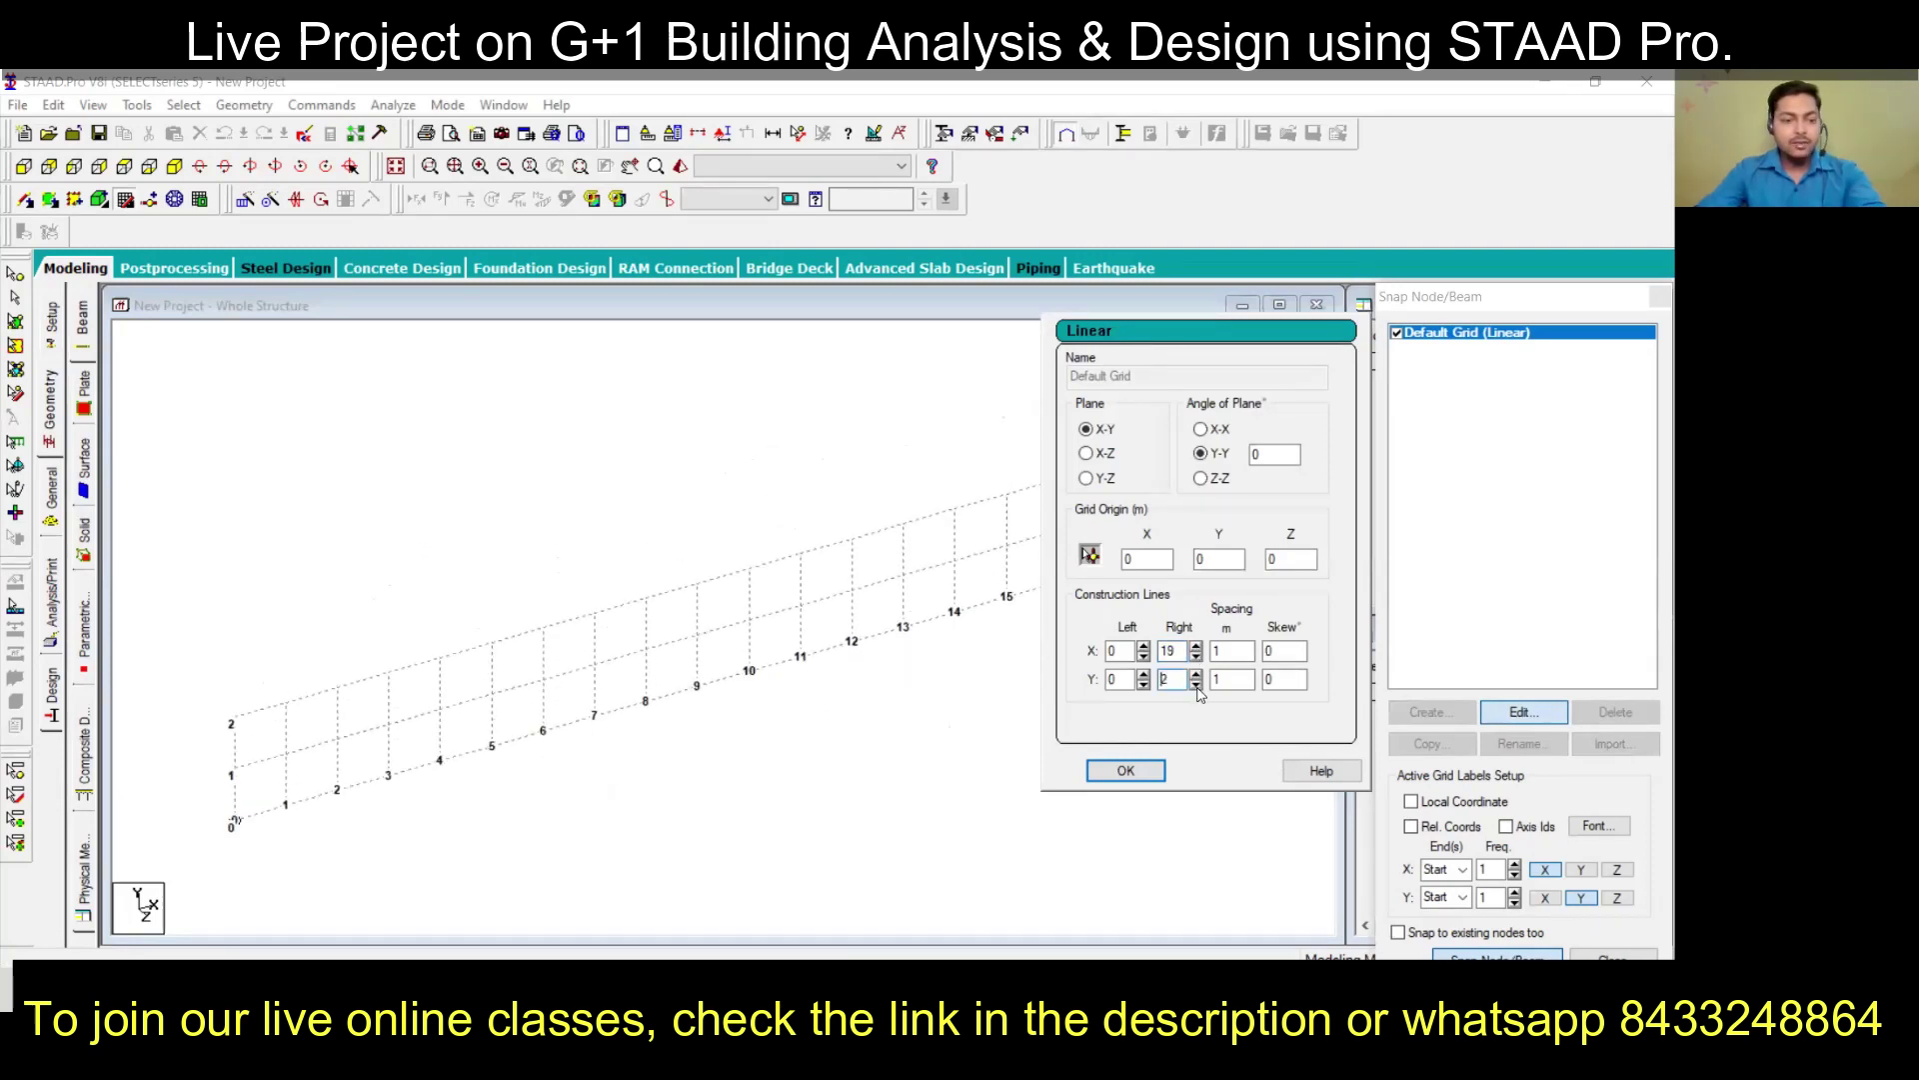
Set the default grid's right-side Y construction lines to 11 and accept the grid settings
{"action": "left_click", "coordinate": [1197, 675]}
{"action": "left_click", "coordinate": [1197, 675]}
{"action": "left_click", "coordinate": [1197, 675]}
{"action": "left_click", "coordinate": [1196, 674]}
{"action": "left_click", "coordinate": [1196, 675]}
{"action": "left_click", "coordinate": [1197, 675]}
{"action": "left_click", "coordinate": [1196, 675]}
{"action": "left_click", "coordinate": [1196, 675]}
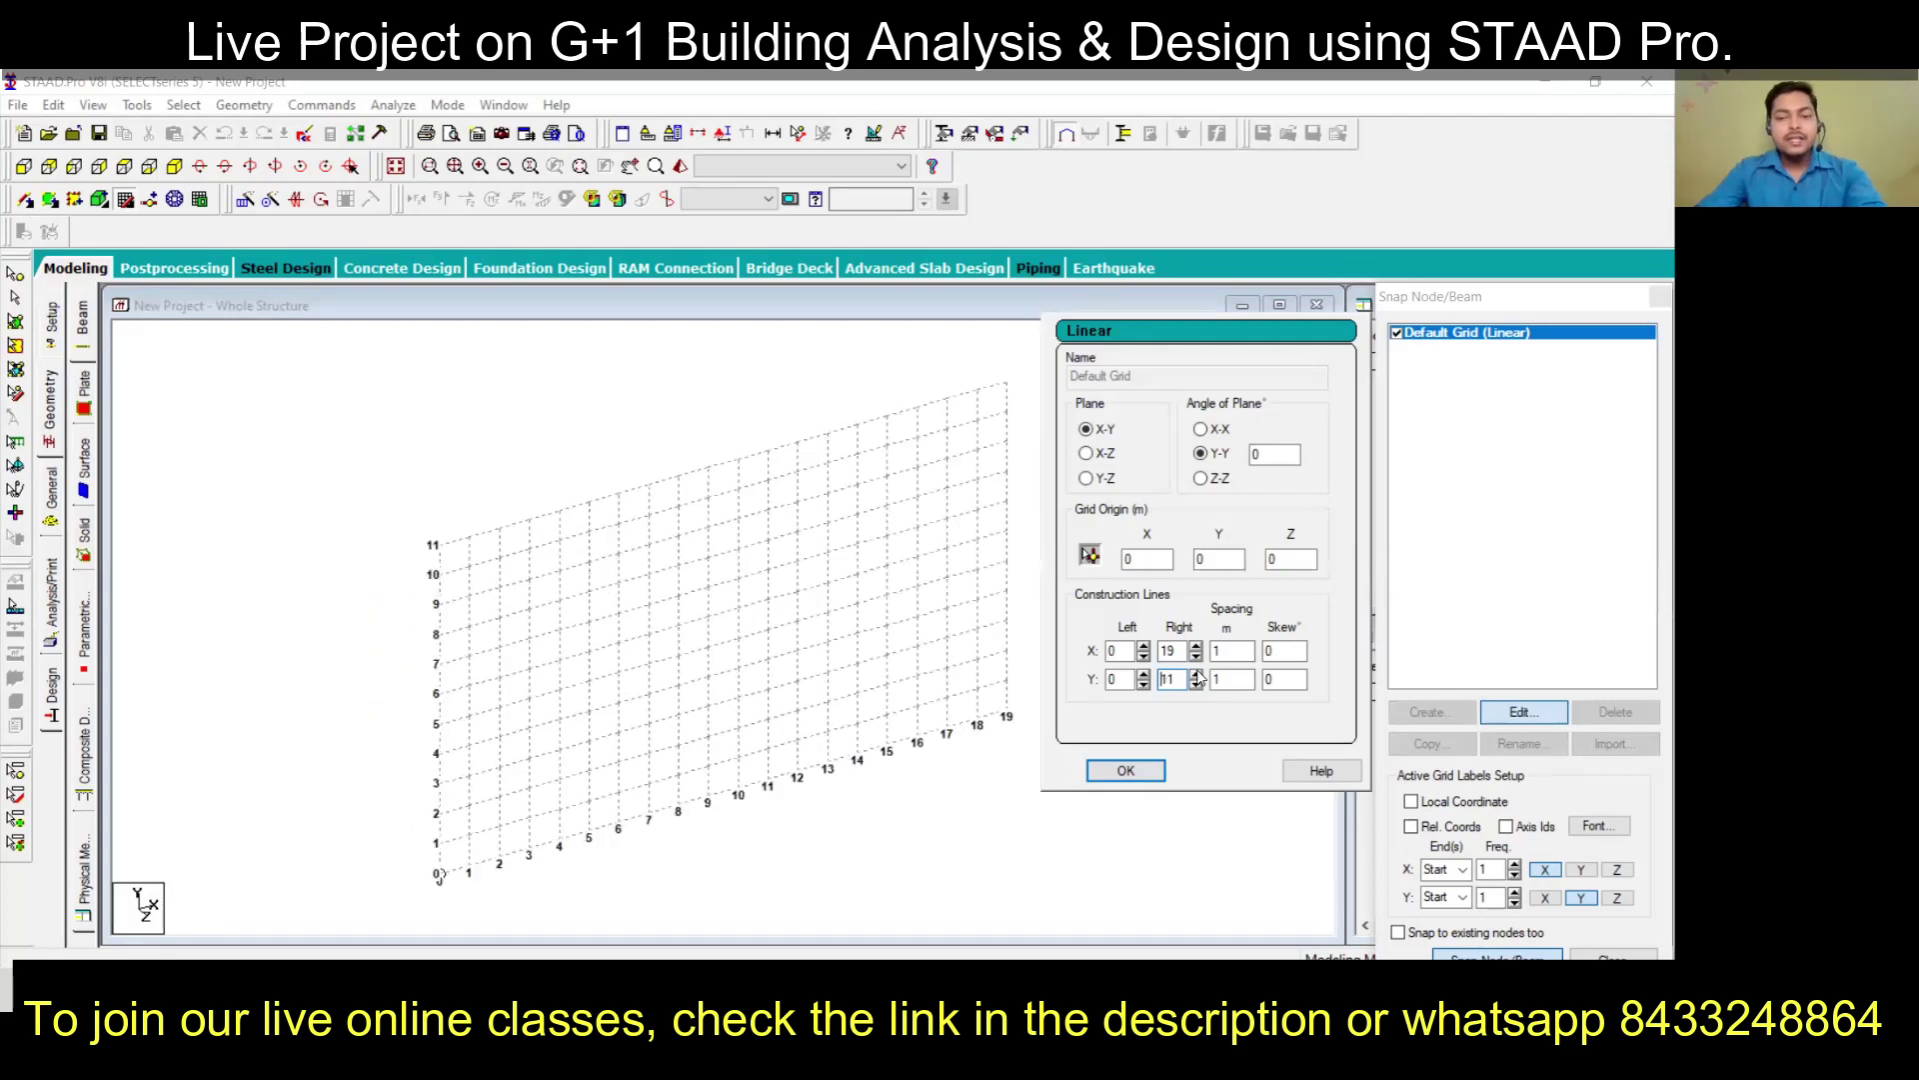
{"action": "left_click", "coordinate": [1155, 773]}
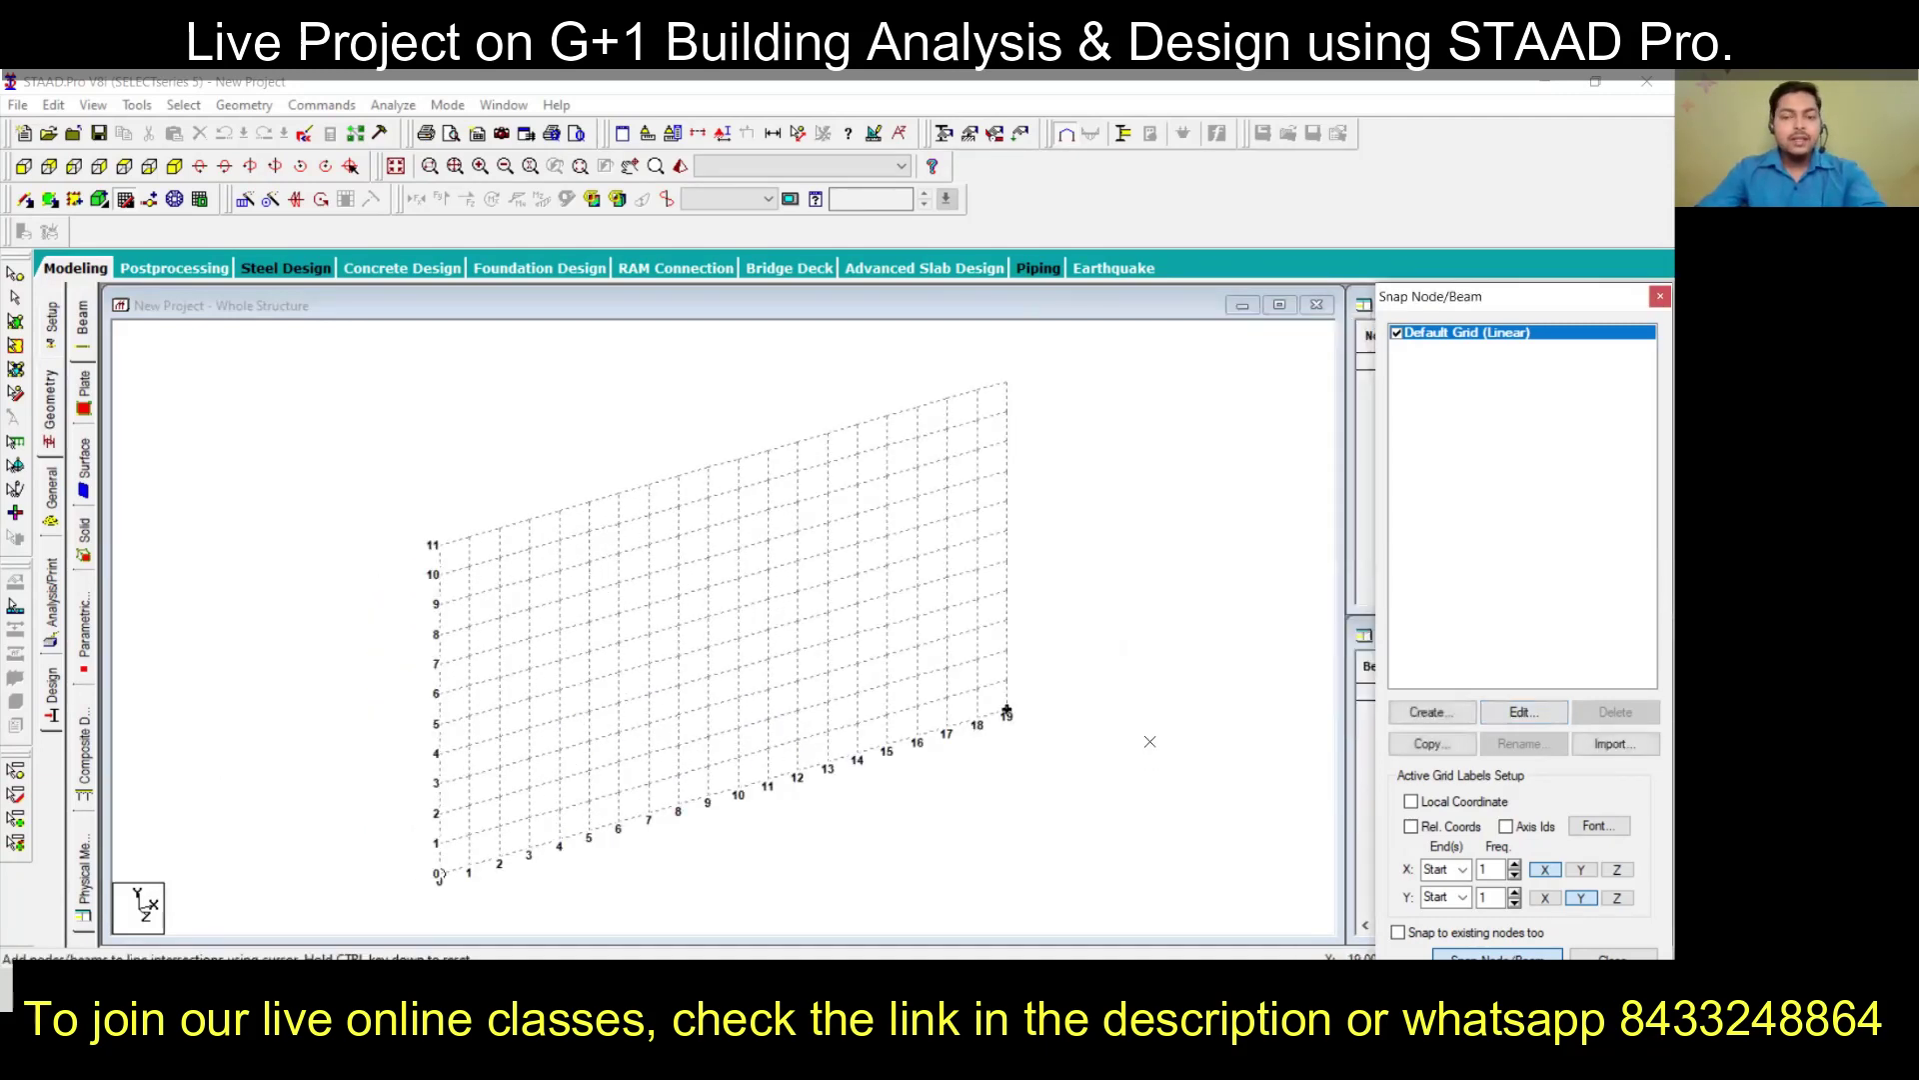
Switch the default linear grid to the X-Z plane, accept the settings and close the Snap Node/Beam grid
{"action": "left_click", "coordinate": [1514, 712]}
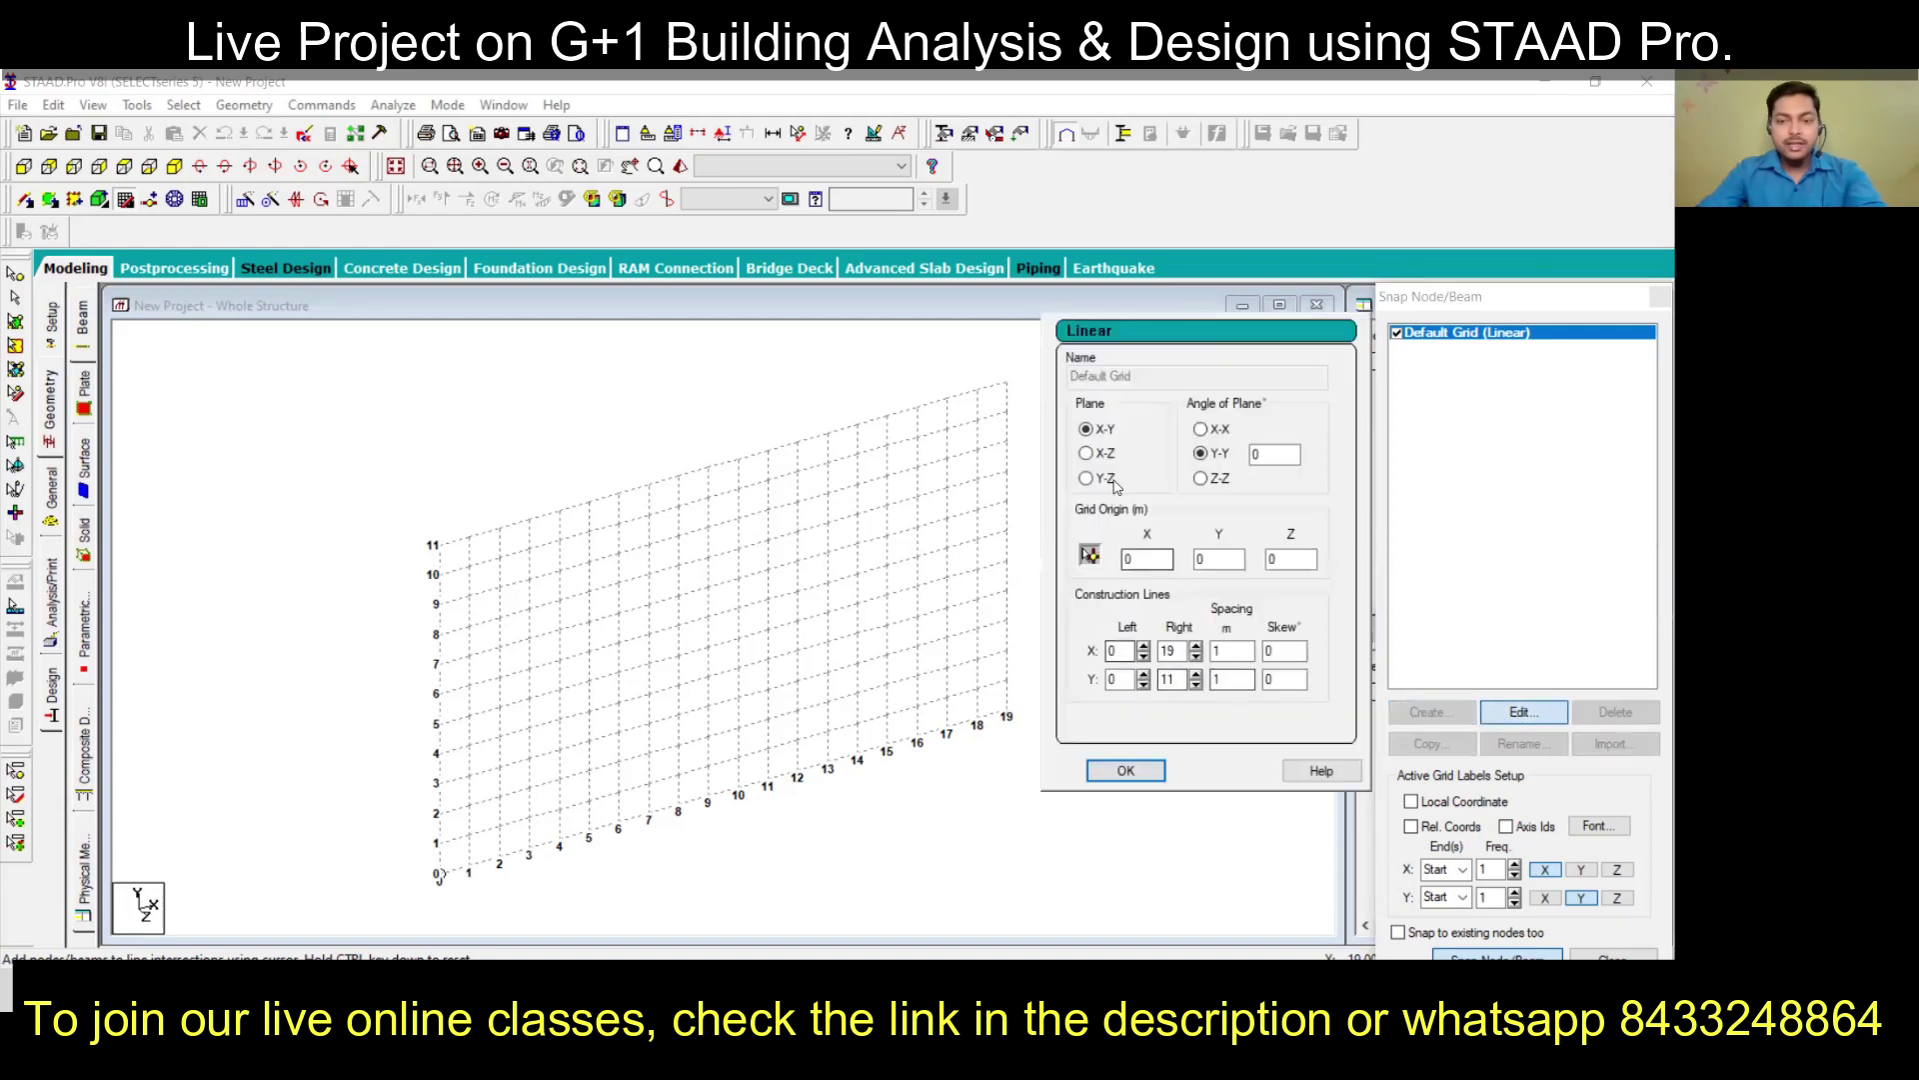
{"action": "left_click", "coordinate": [1087, 455]}
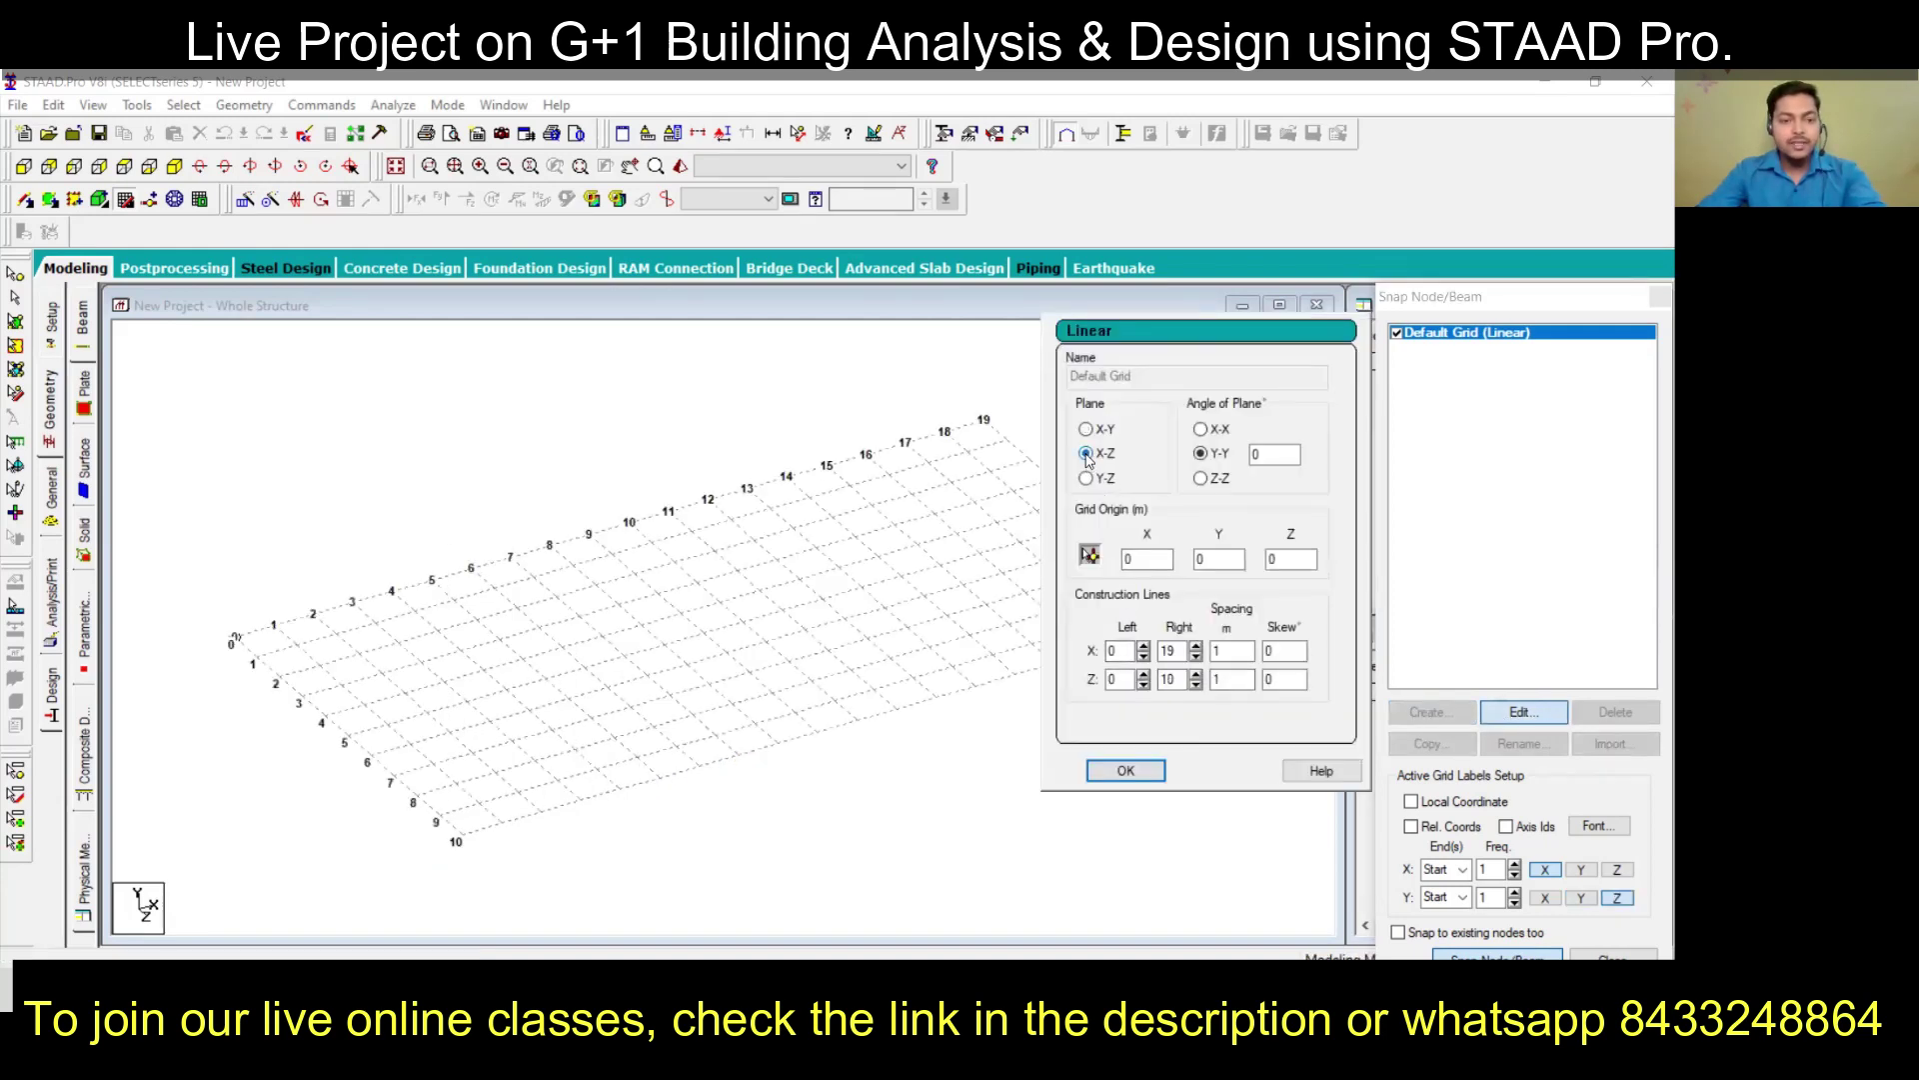
{"action": "left_click", "coordinate": [1085, 478]}
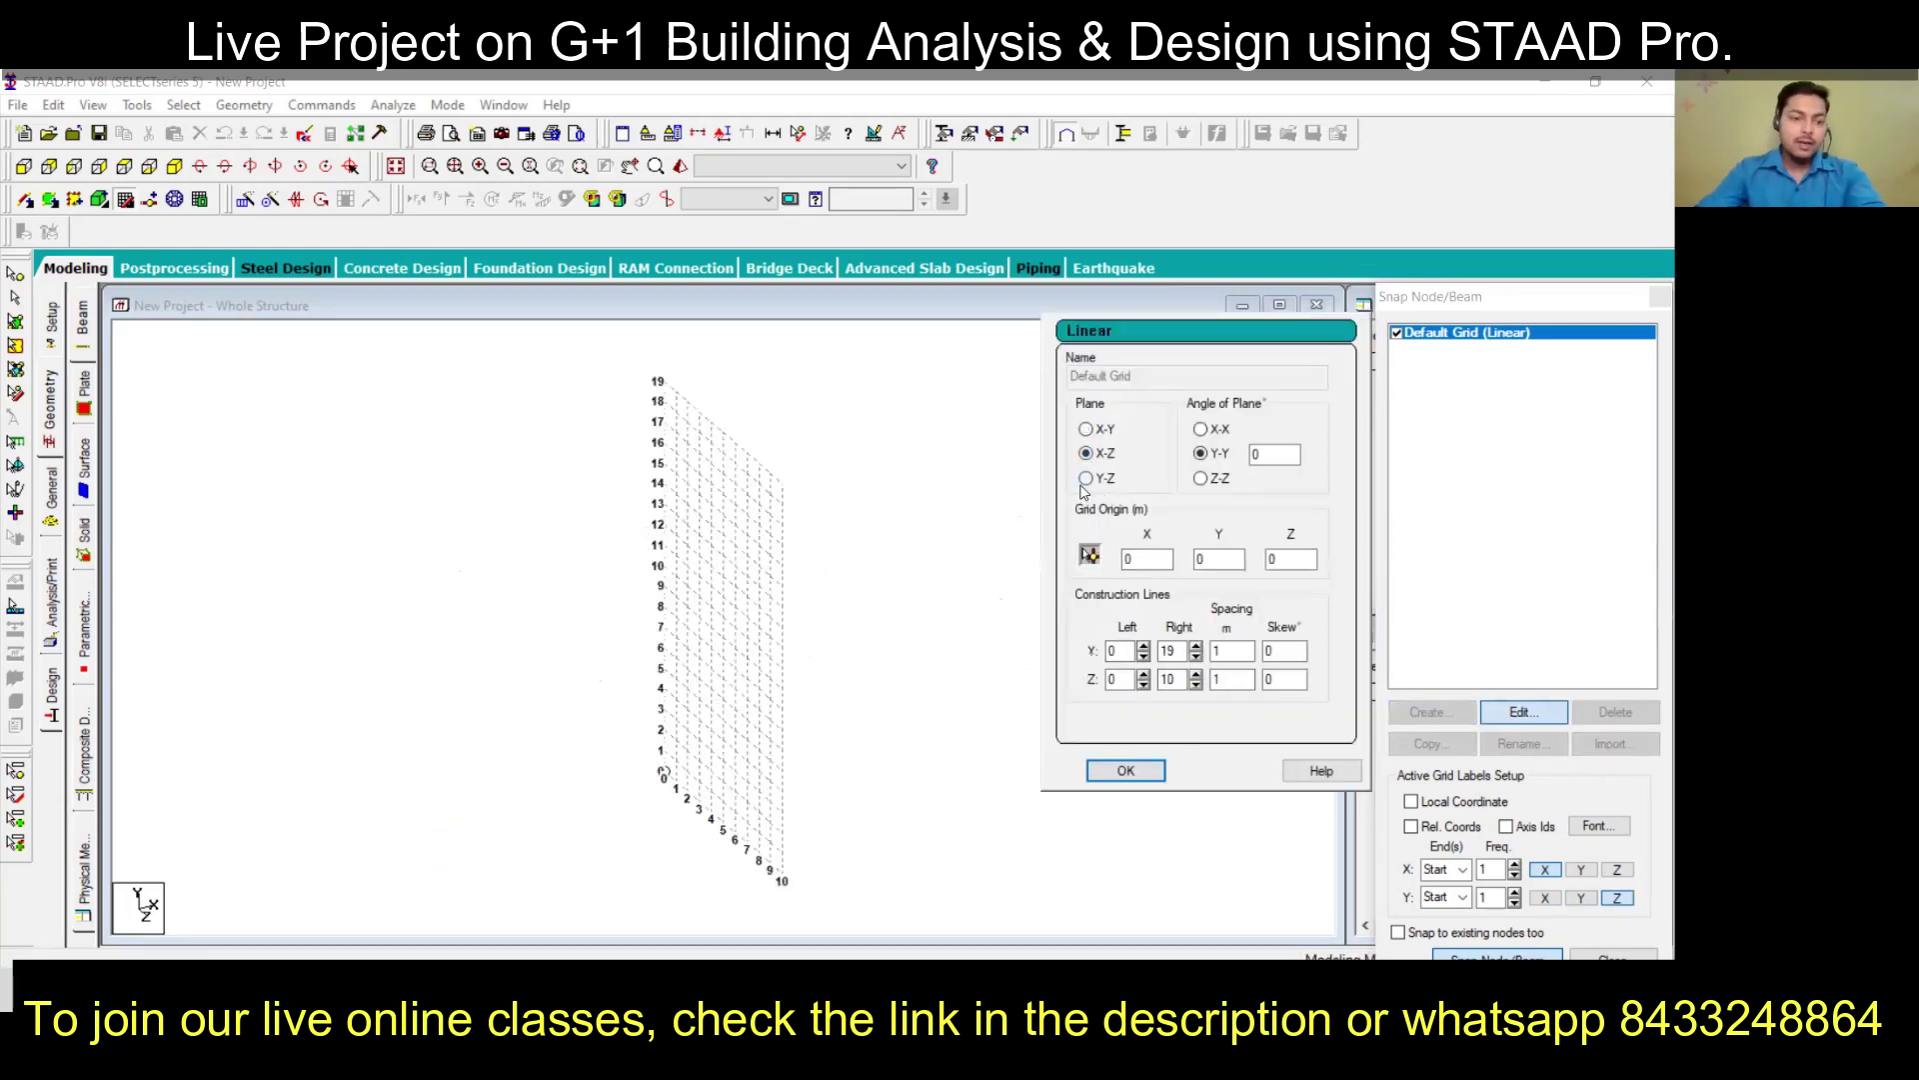
{"action": "left_click", "coordinate": [1087, 454]}
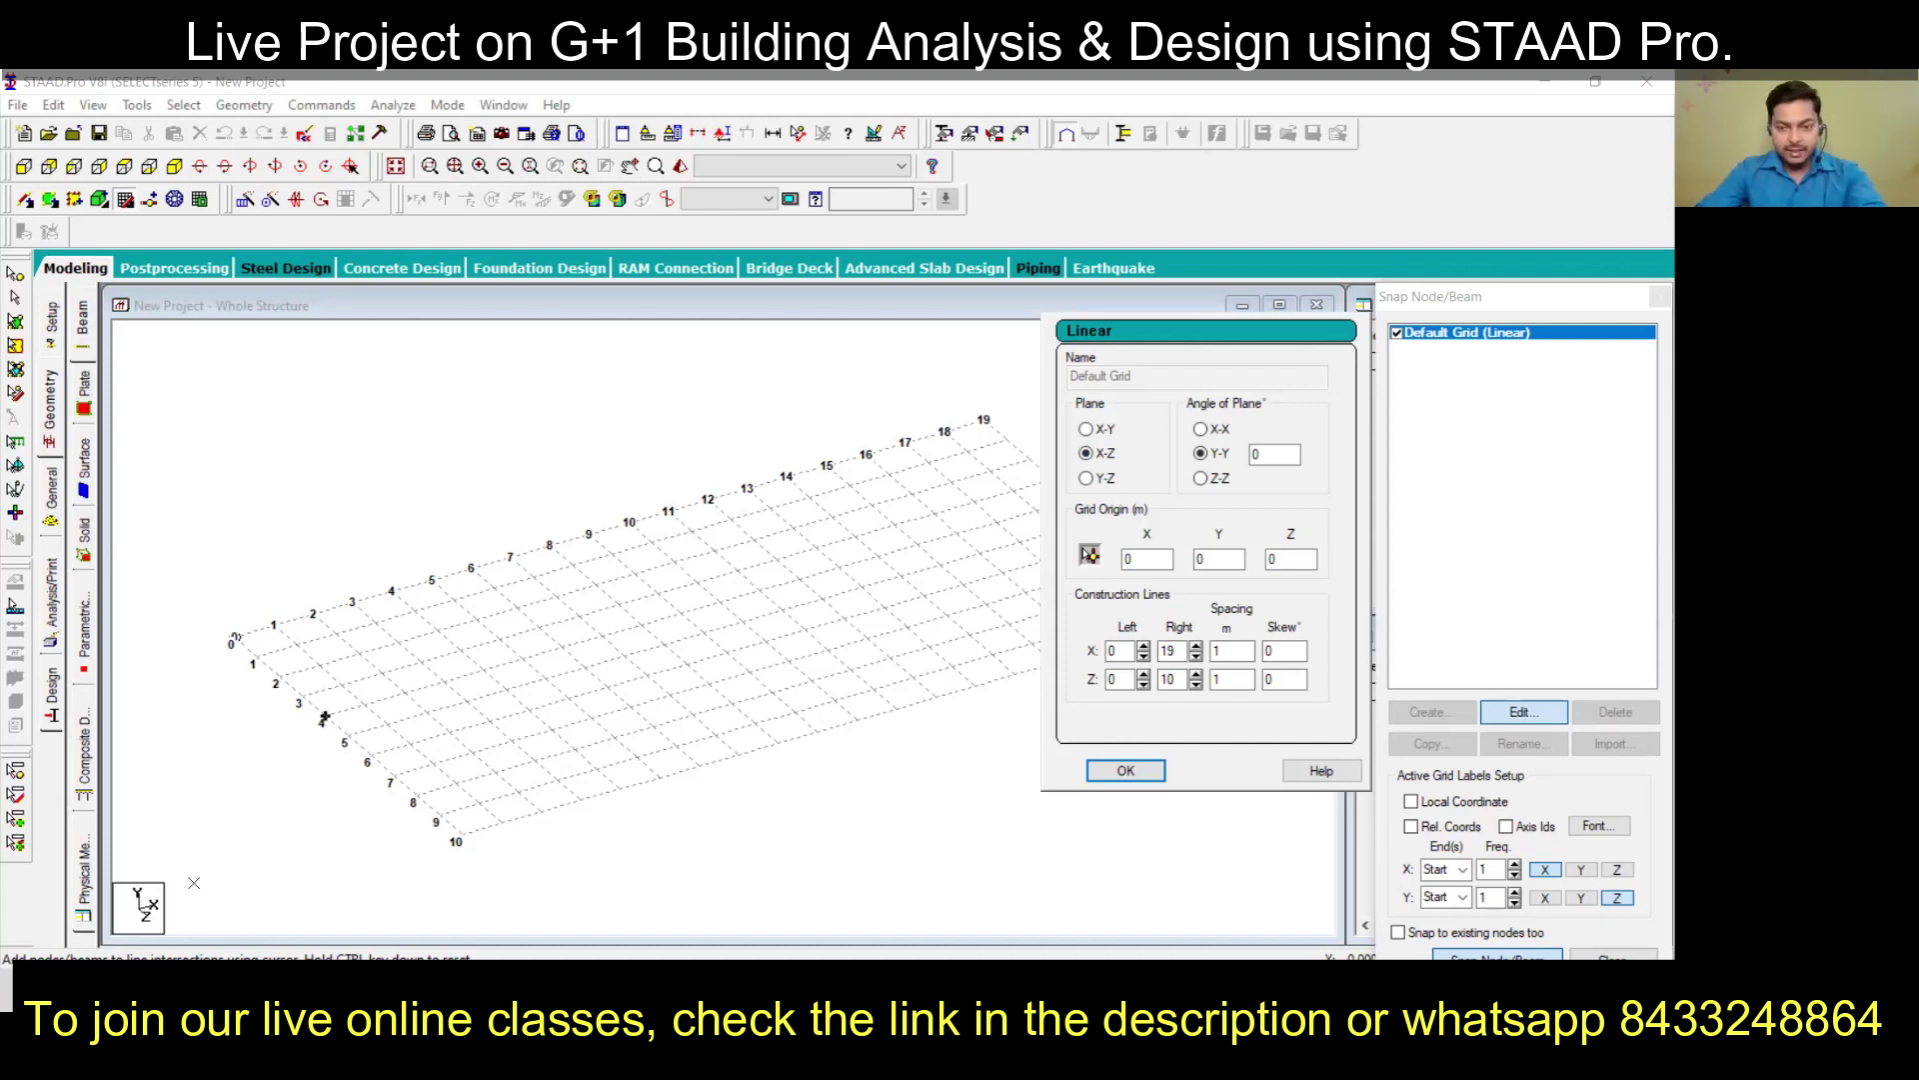
{"action": "left_click", "coordinate": [1147, 773]}
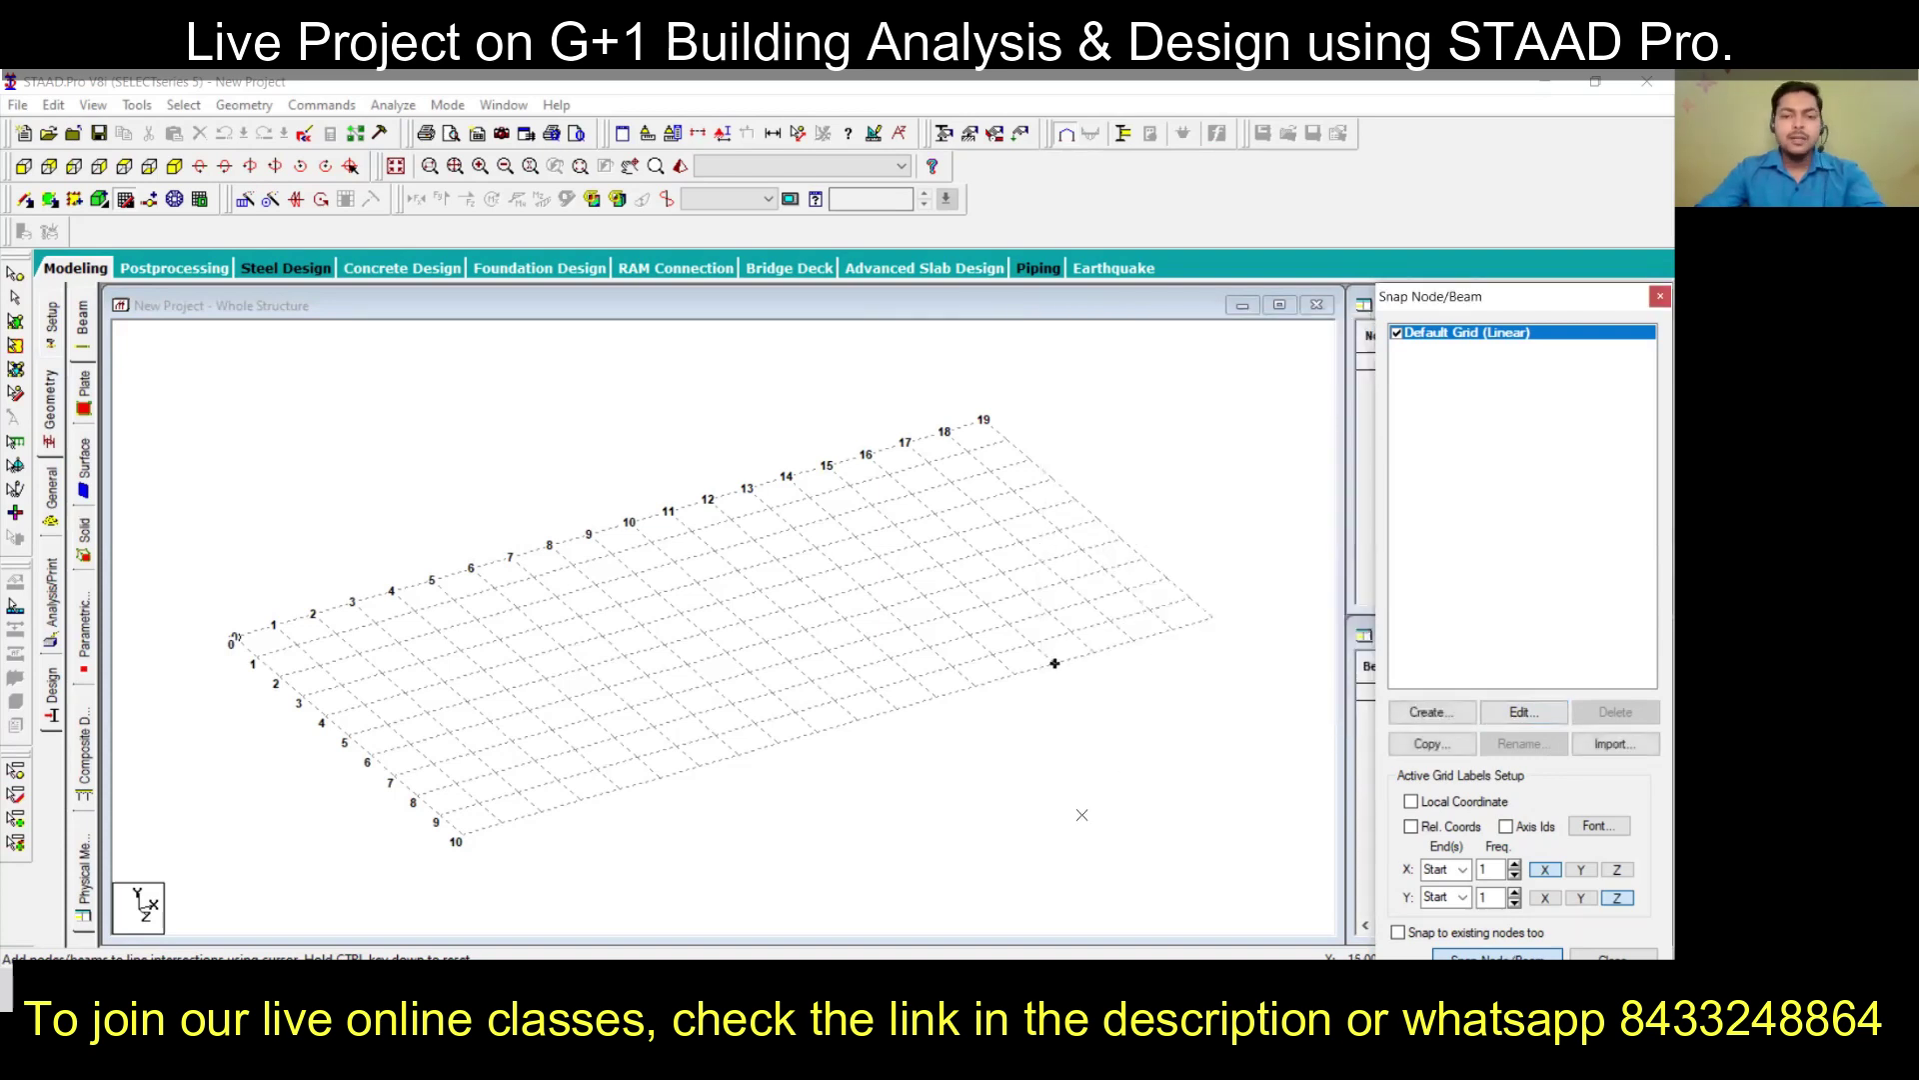
{"action": "left_click", "coordinate": [126, 203]}
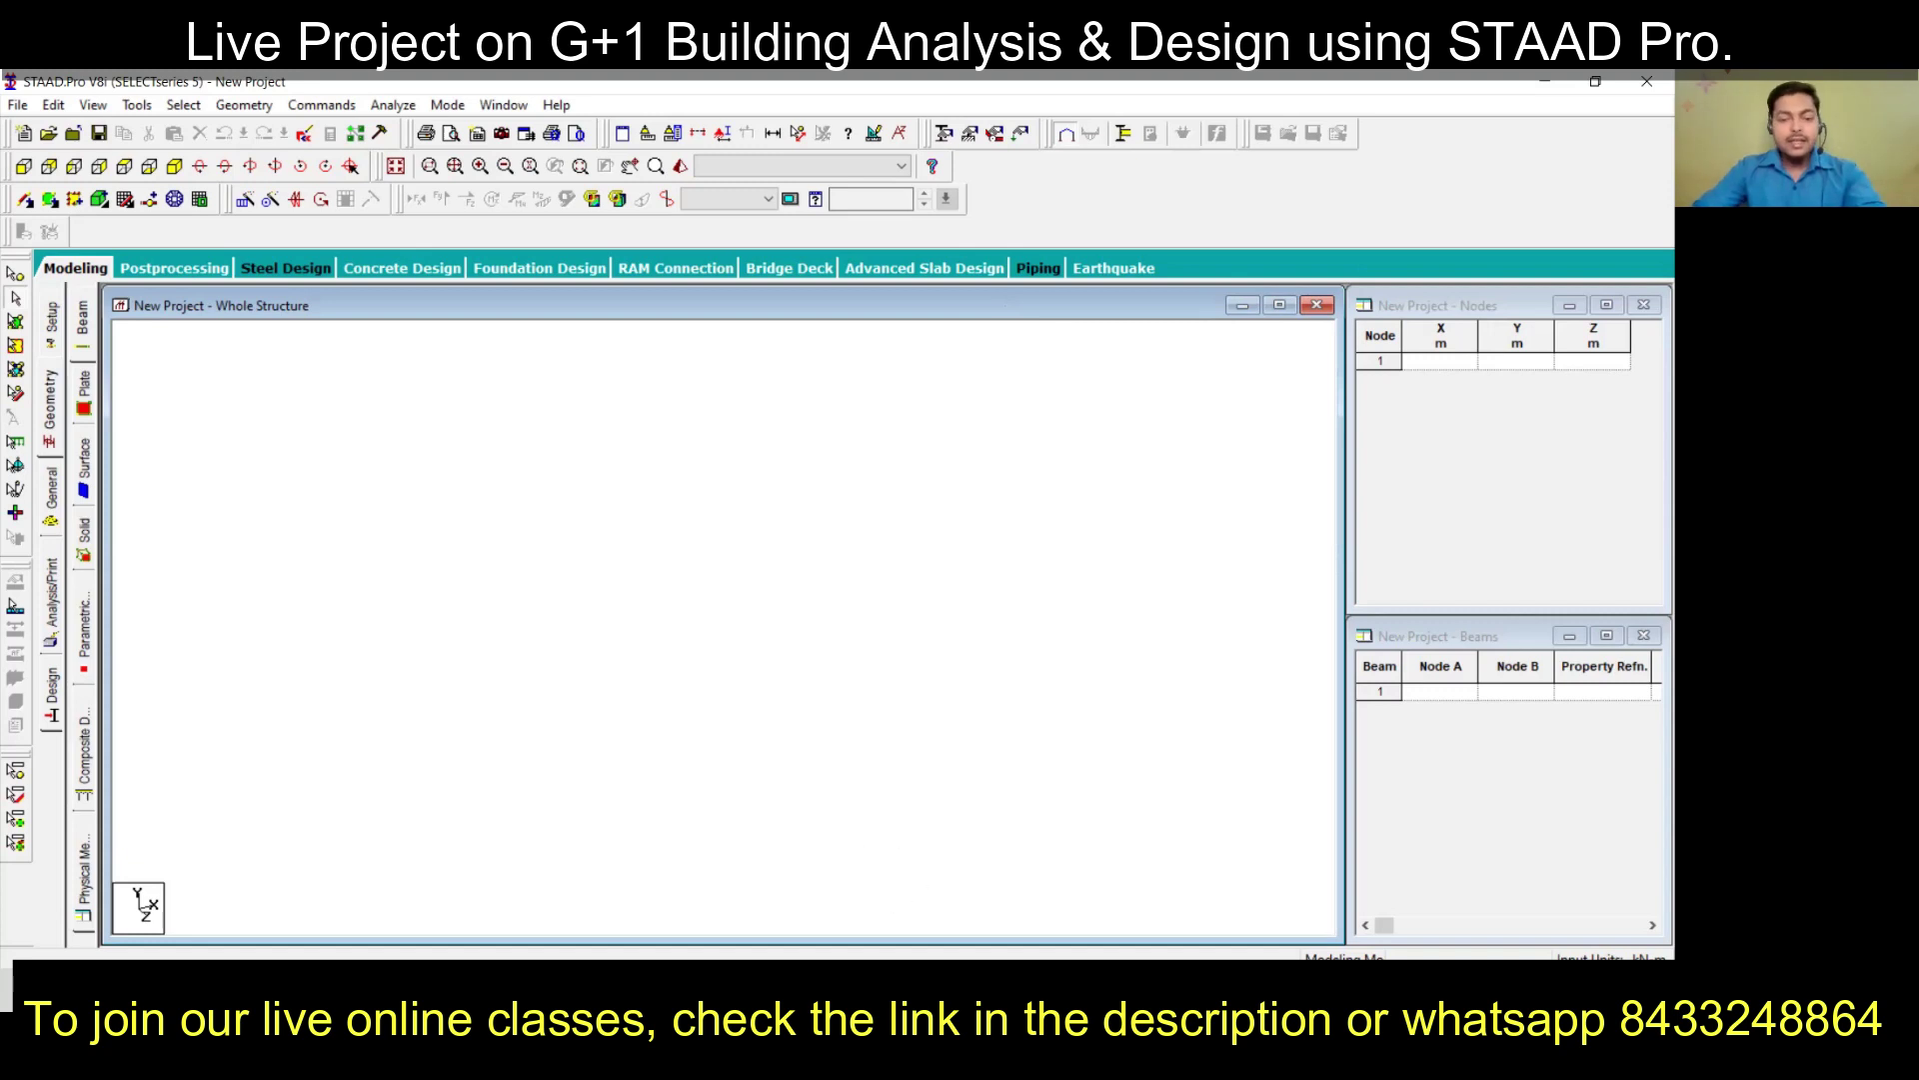
Switch to AutoCAD and examine the architectural floor plans of both storeys in Classwork.dwg
{"action": "mouse_move", "coordinate": [888, 989]}
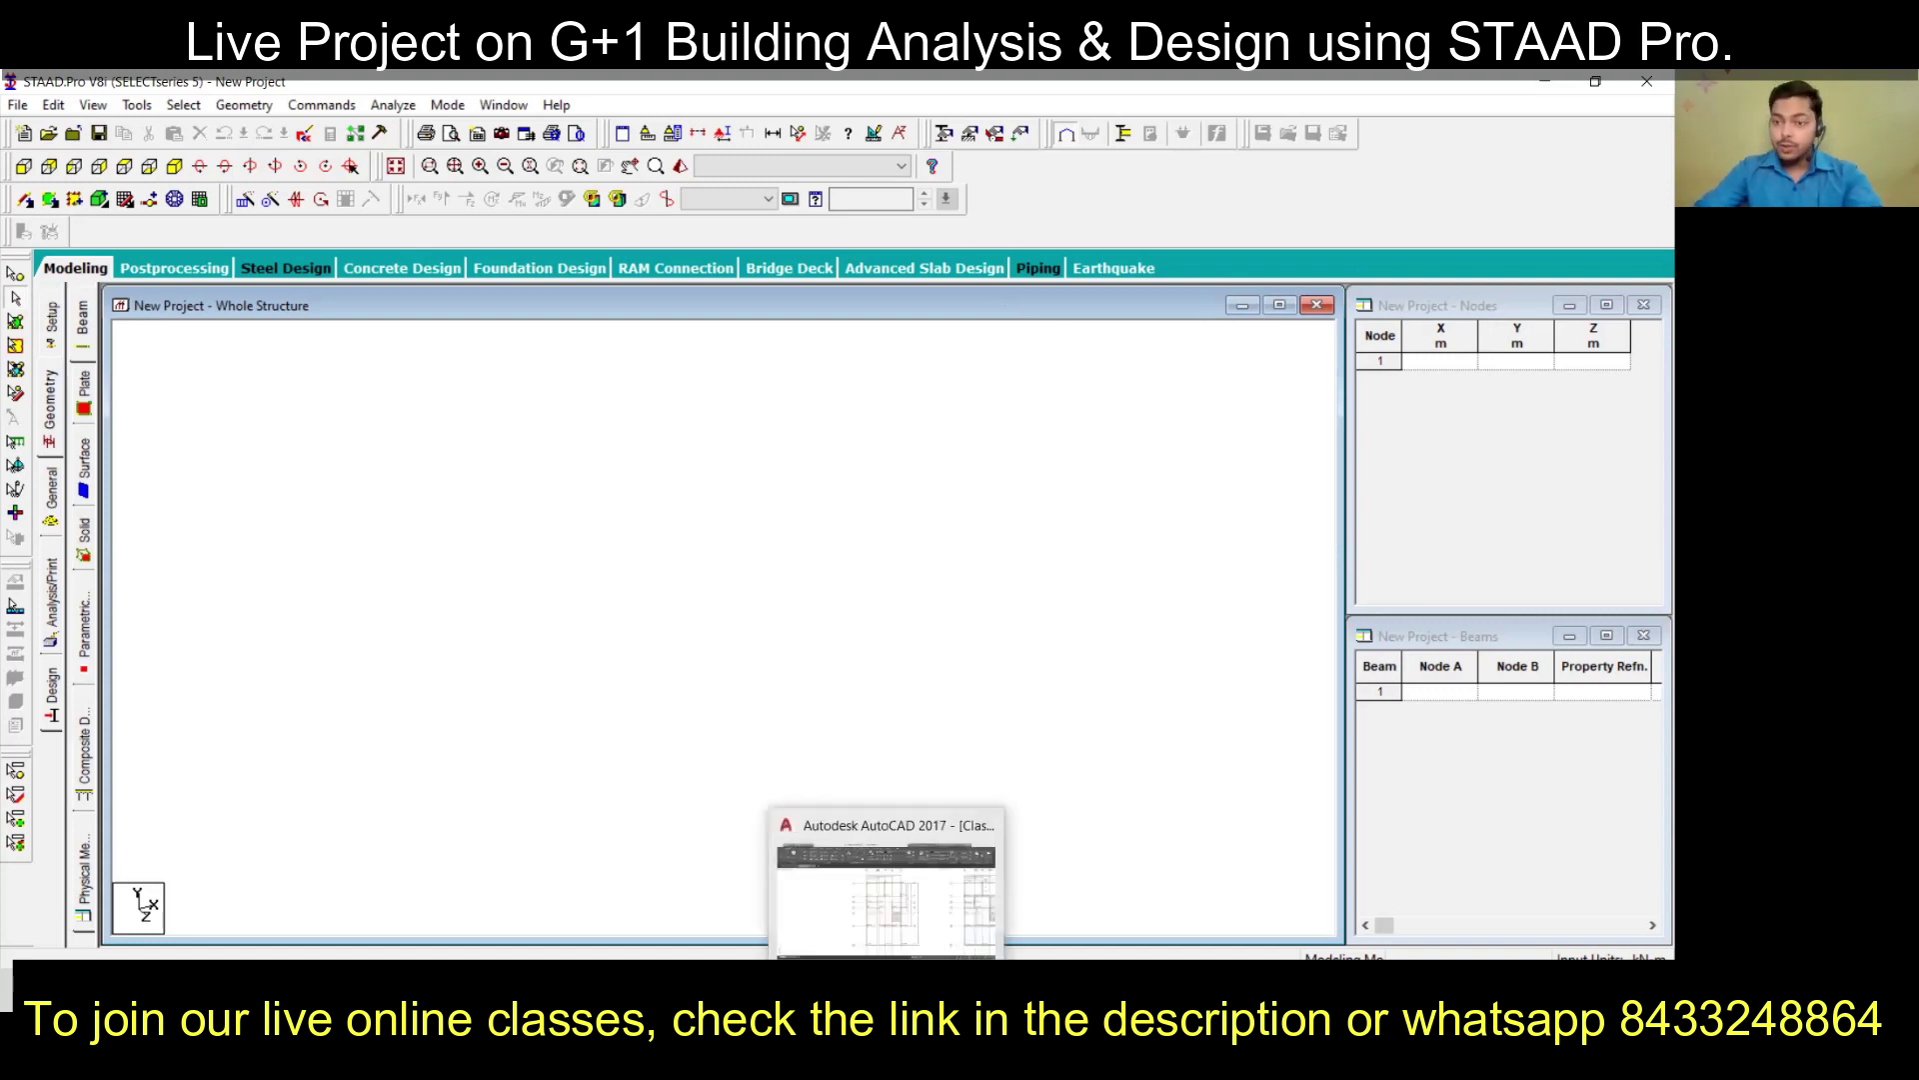
{"action": "left_click", "coordinate": [844, 860]}
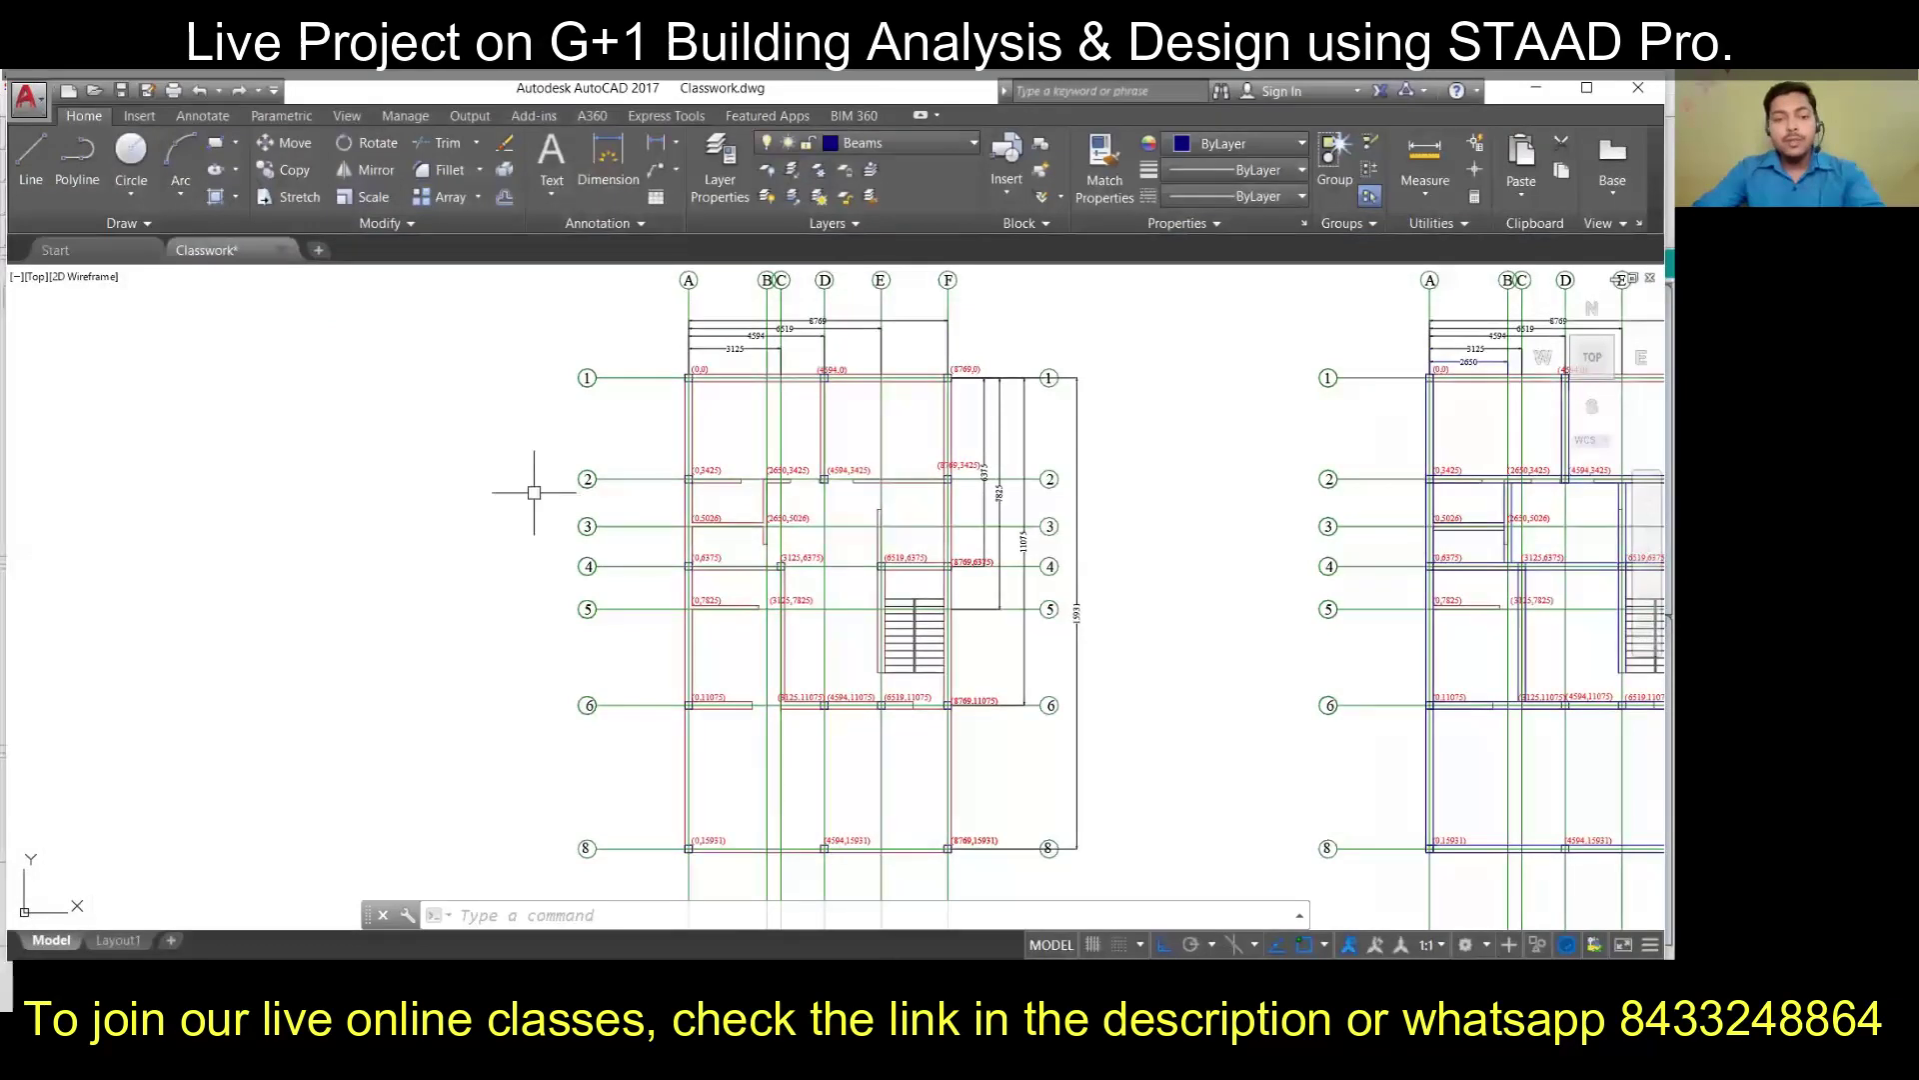
{"action": "scroll", "coordinate": [533, 493], "scroll_direction": "down", "scroll_amount": 2}
{"action": "scroll", "coordinate": [810, 537], "scroll_direction": "down", "scroll_amount": 1}
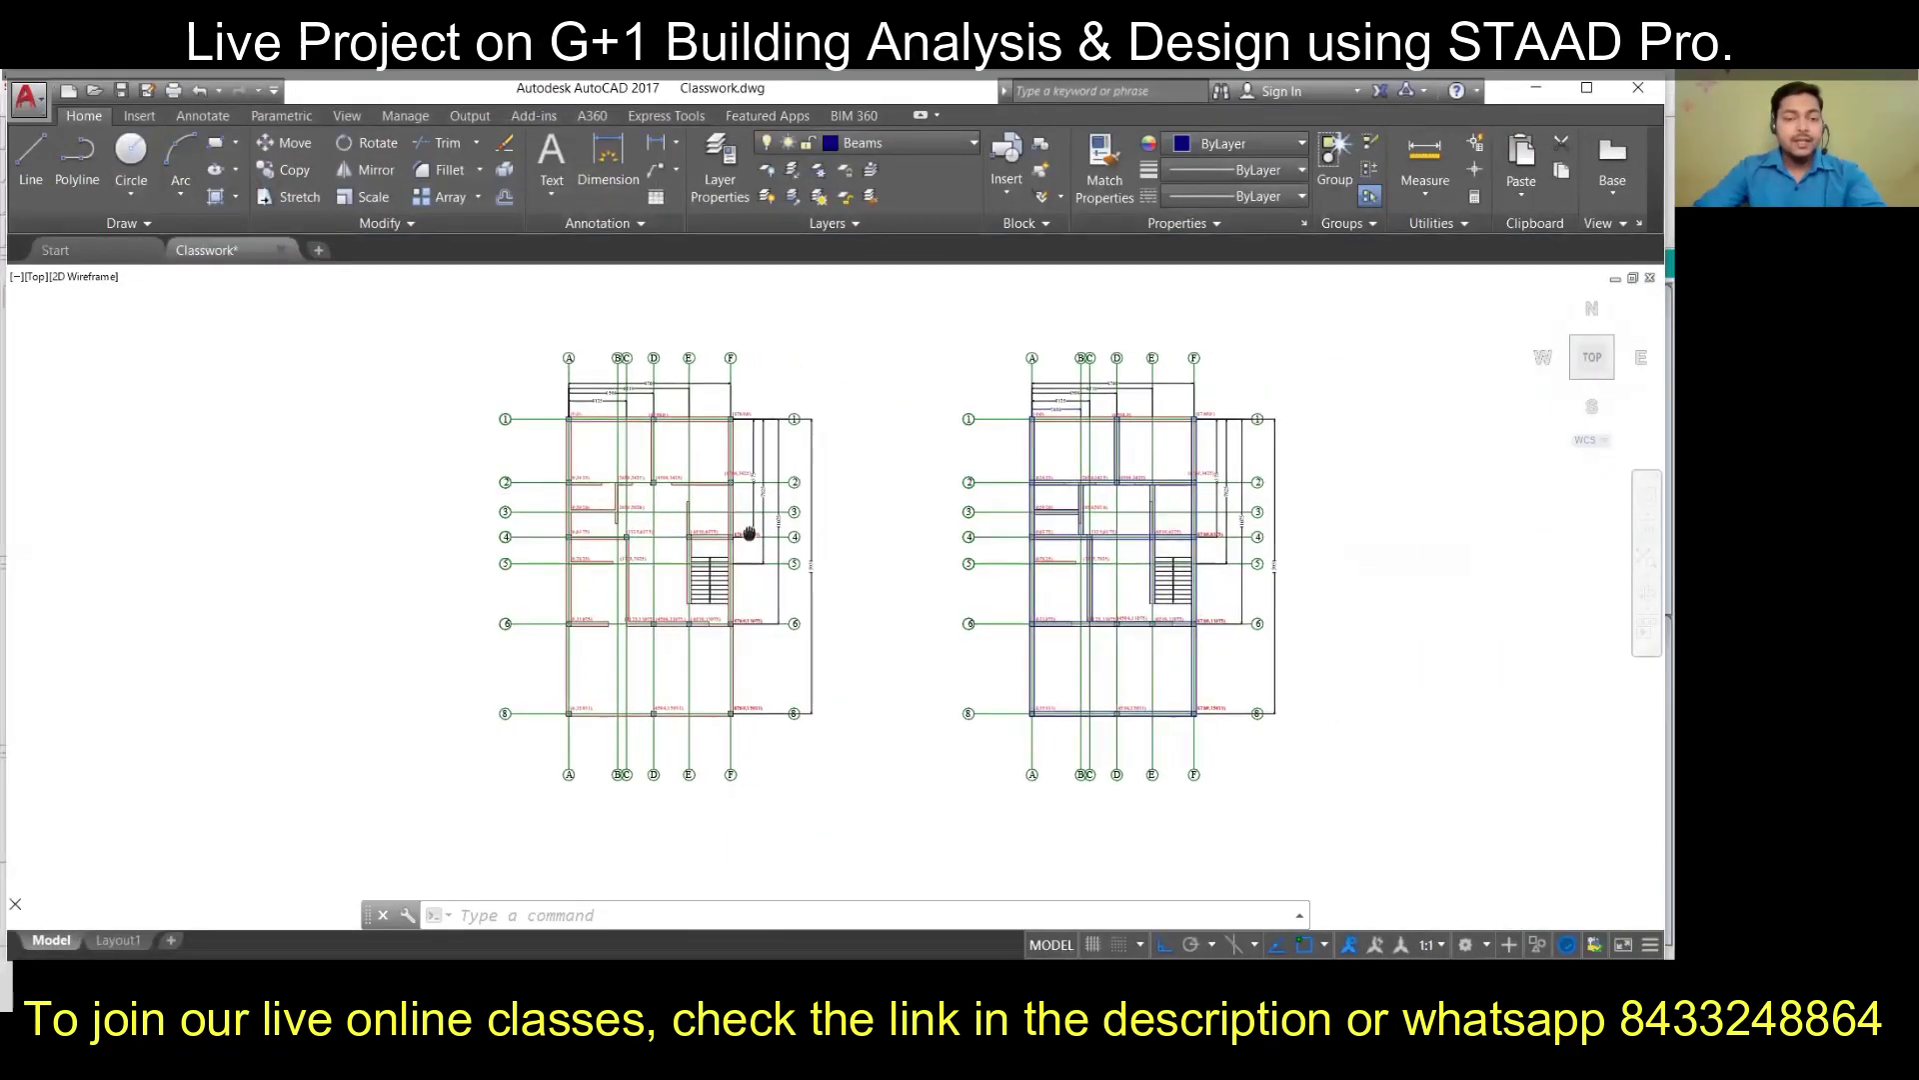
{"action": "scroll", "coordinate": [642, 513], "scroll_direction": "down", "scroll_amount": 4}
{"action": "scroll", "coordinate": [487, 520], "scroll_direction": "up", "scroll_amount": 5}
{"action": "scroll", "coordinate": [321, 580], "scroll_direction": "down", "scroll_amount": 4}
{"action": "middle_click_drag", "start_coordinate": [444, 551], "coordinate": [585, 716]}
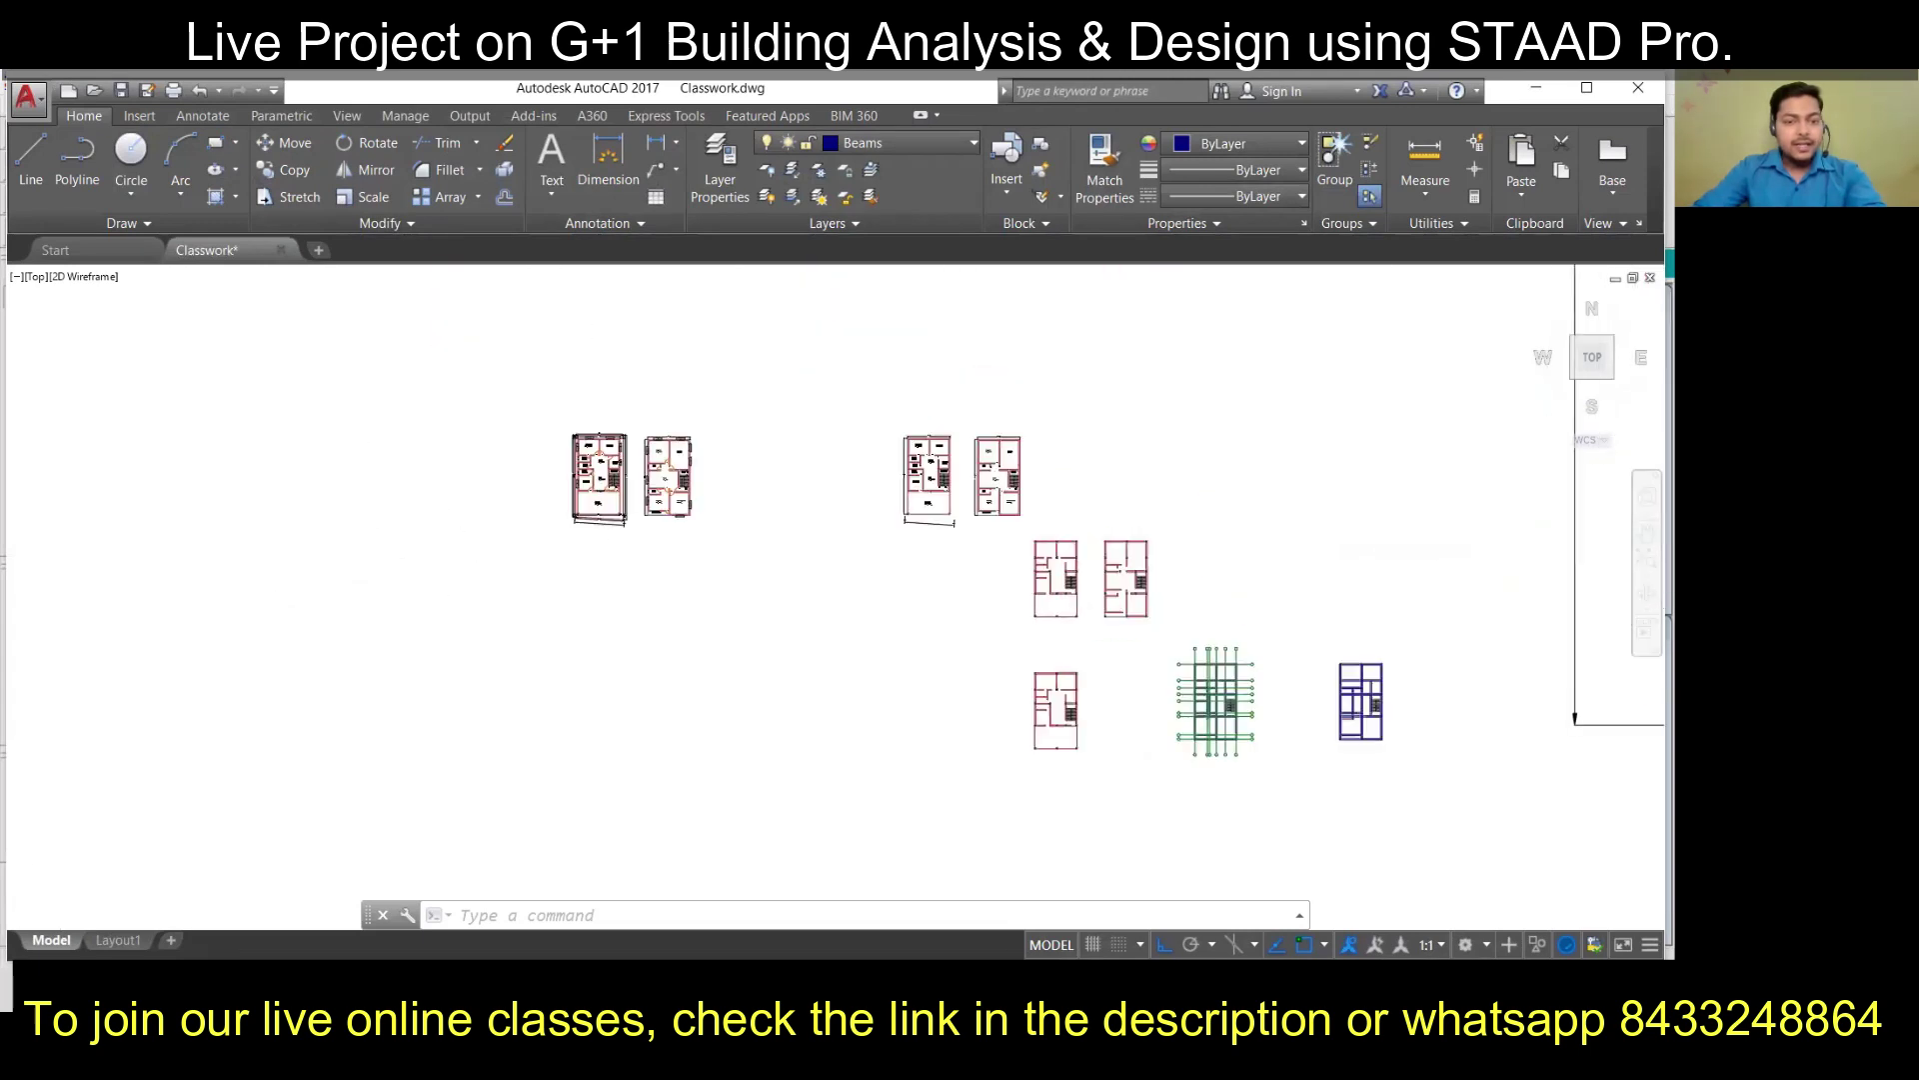
{"action": "scroll", "coordinate": [613, 488], "scroll_direction": "up", "scroll_amount": 5}
{"action": "middle_click_drag", "start_coordinate": [613, 488], "coordinate": [498, 578]}
{"action": "scroll", "coordinate": [396, 544], "scroll_direction": "up", "scroll_amount": 3}
{"action": "scroll", "coordinate": [396, 545], "scroll_direction": "down", "scroll_amount": 3}
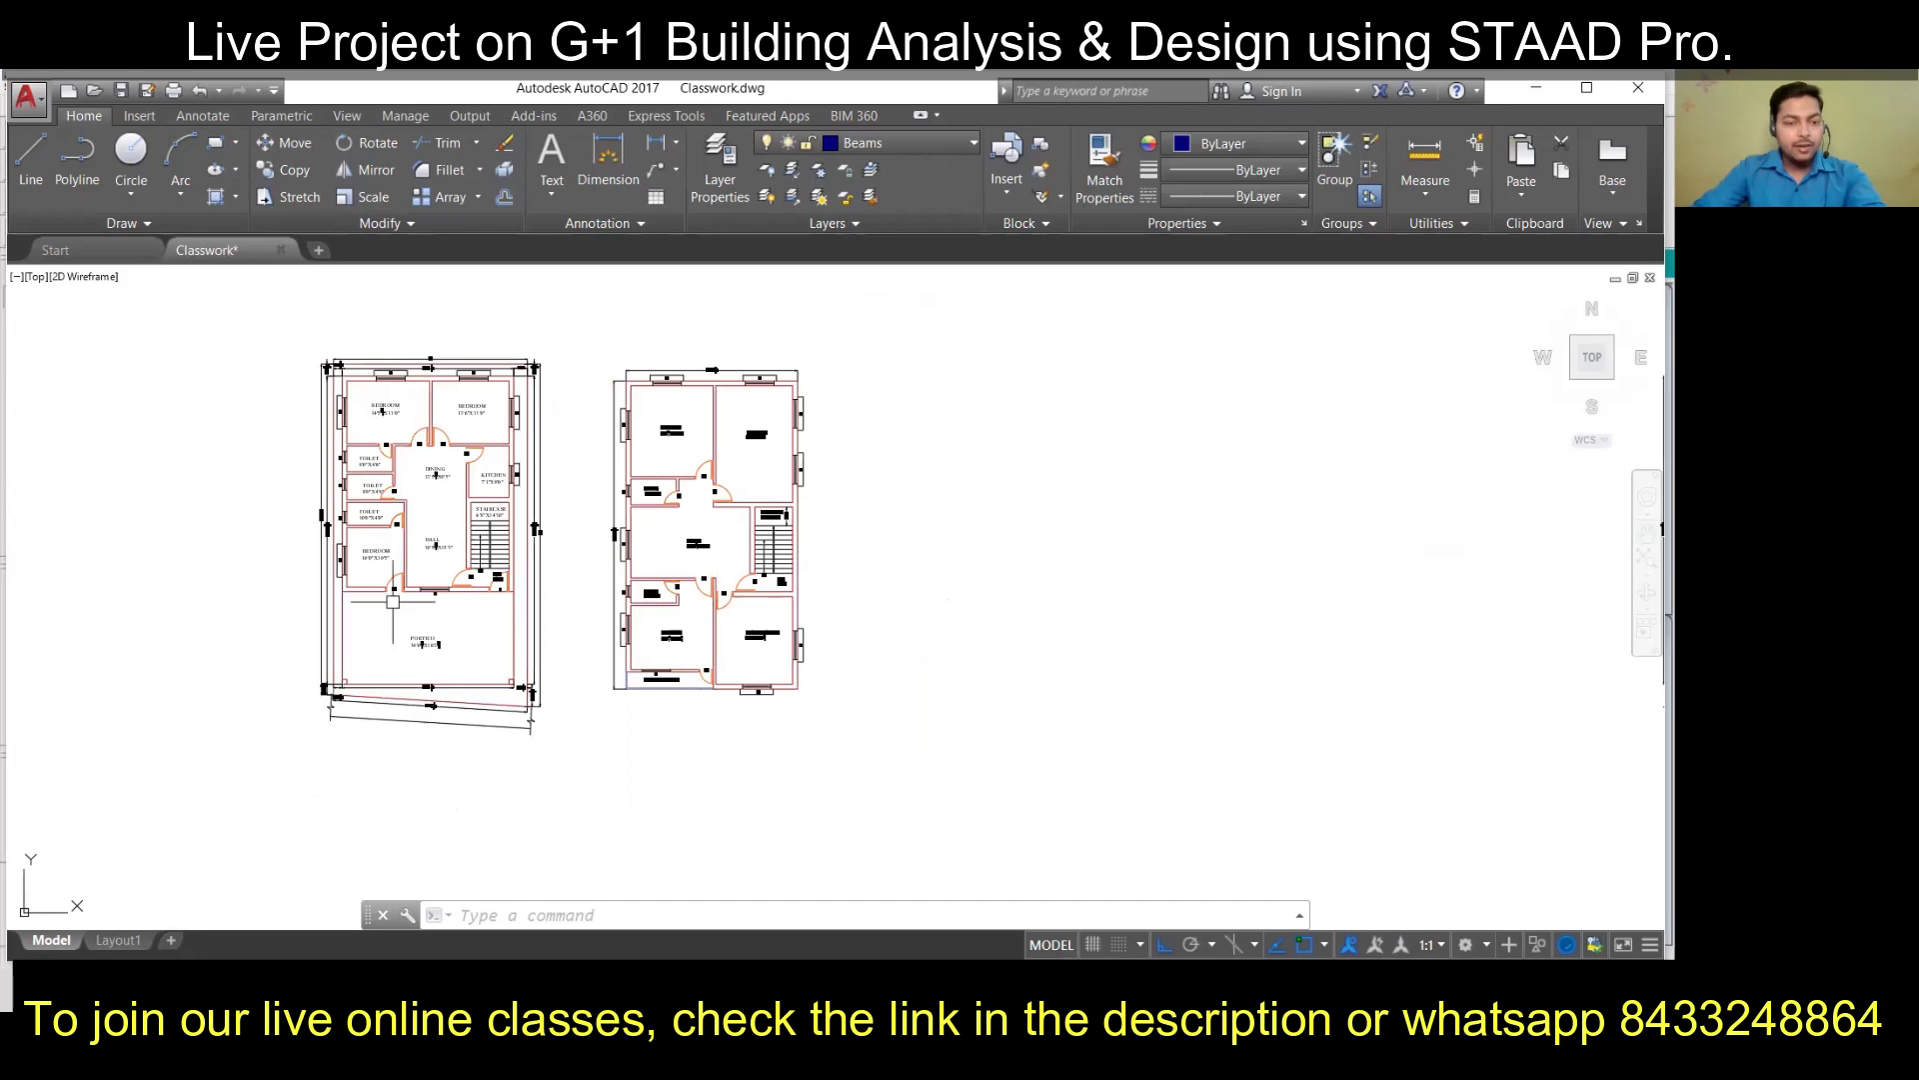
{"action": "scroll", "coordinate": [278, 447], "scroll_direction": "up", "scroll_amount": 2}
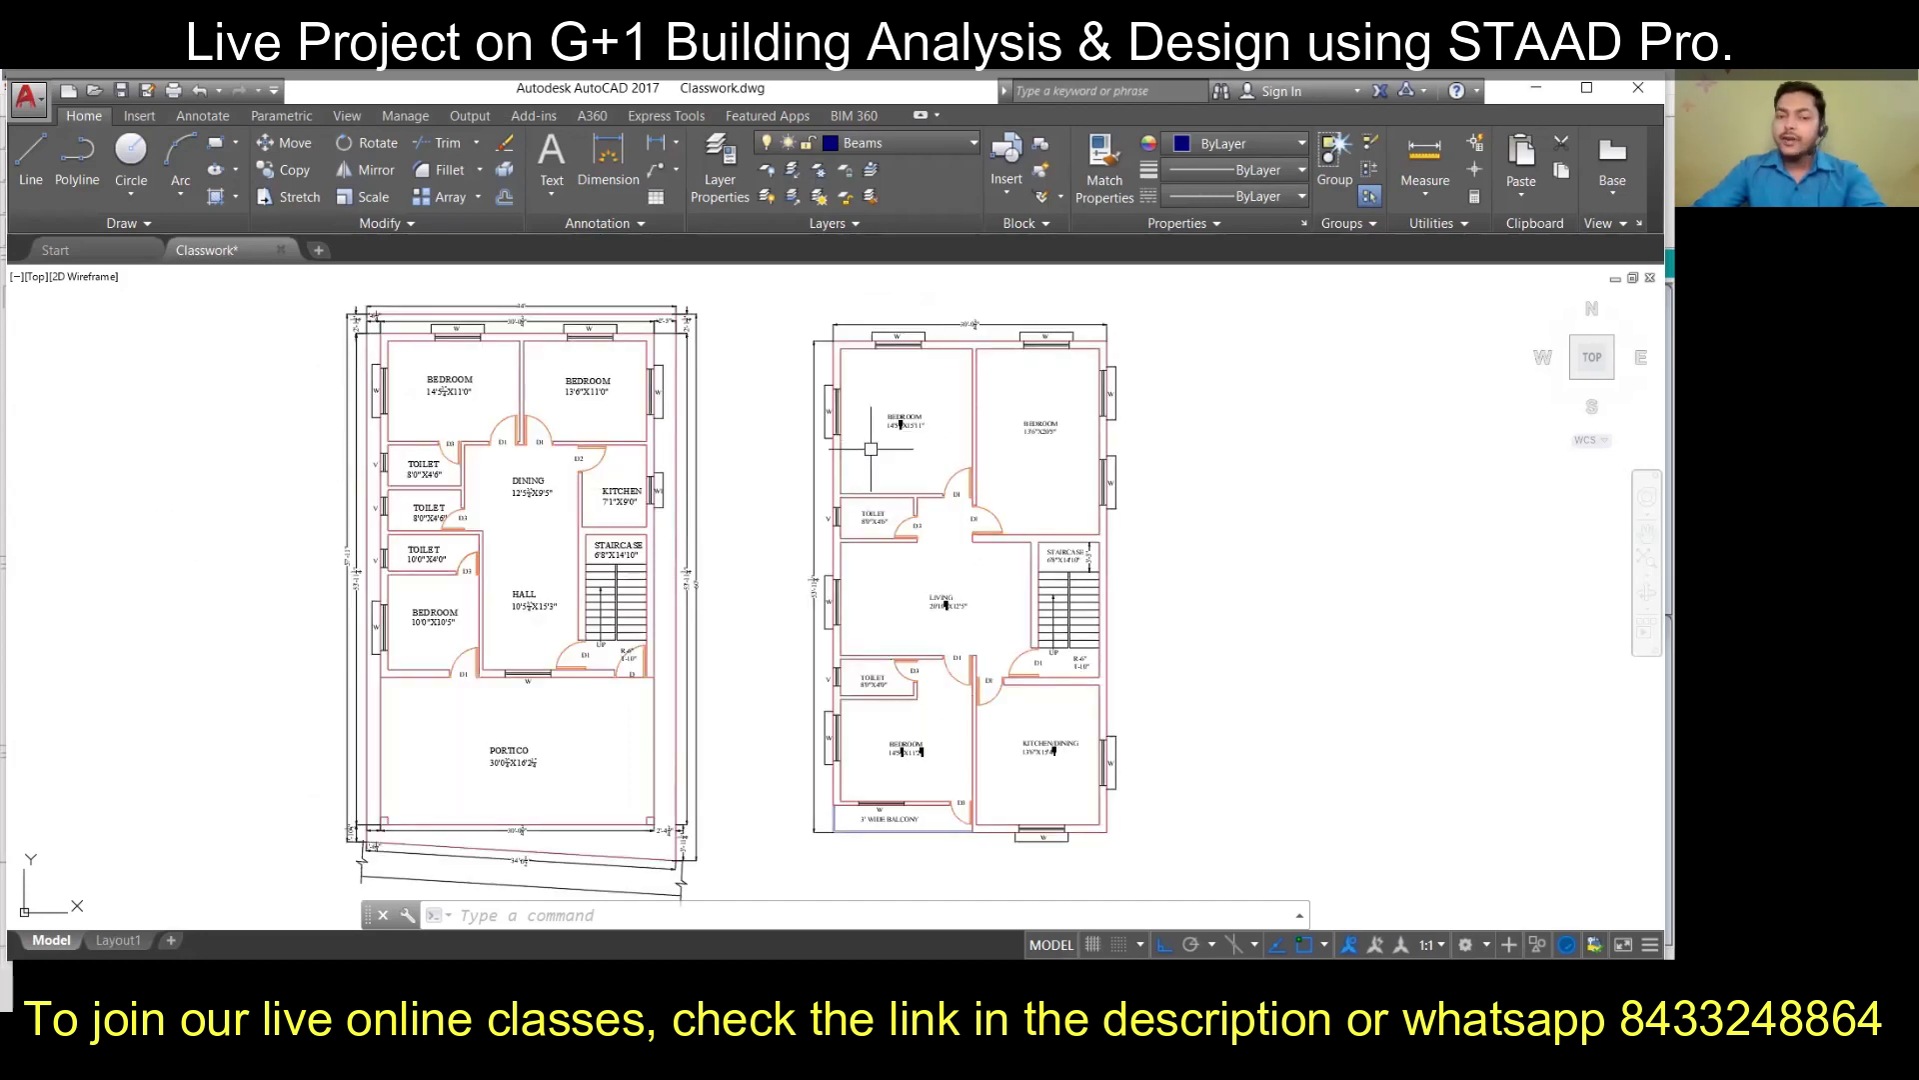
Examine the simplified wall plans, the column layouts and the gridded beam layout derived from the floor plans
{"action": "scroll", "coordinate": [870, 460], "scroll_direction": "down", "scroll_amount": 4}
{"action": "middle_click_drag", "start_coordinate": [1086, 721], "coordinate": [346, 616]}
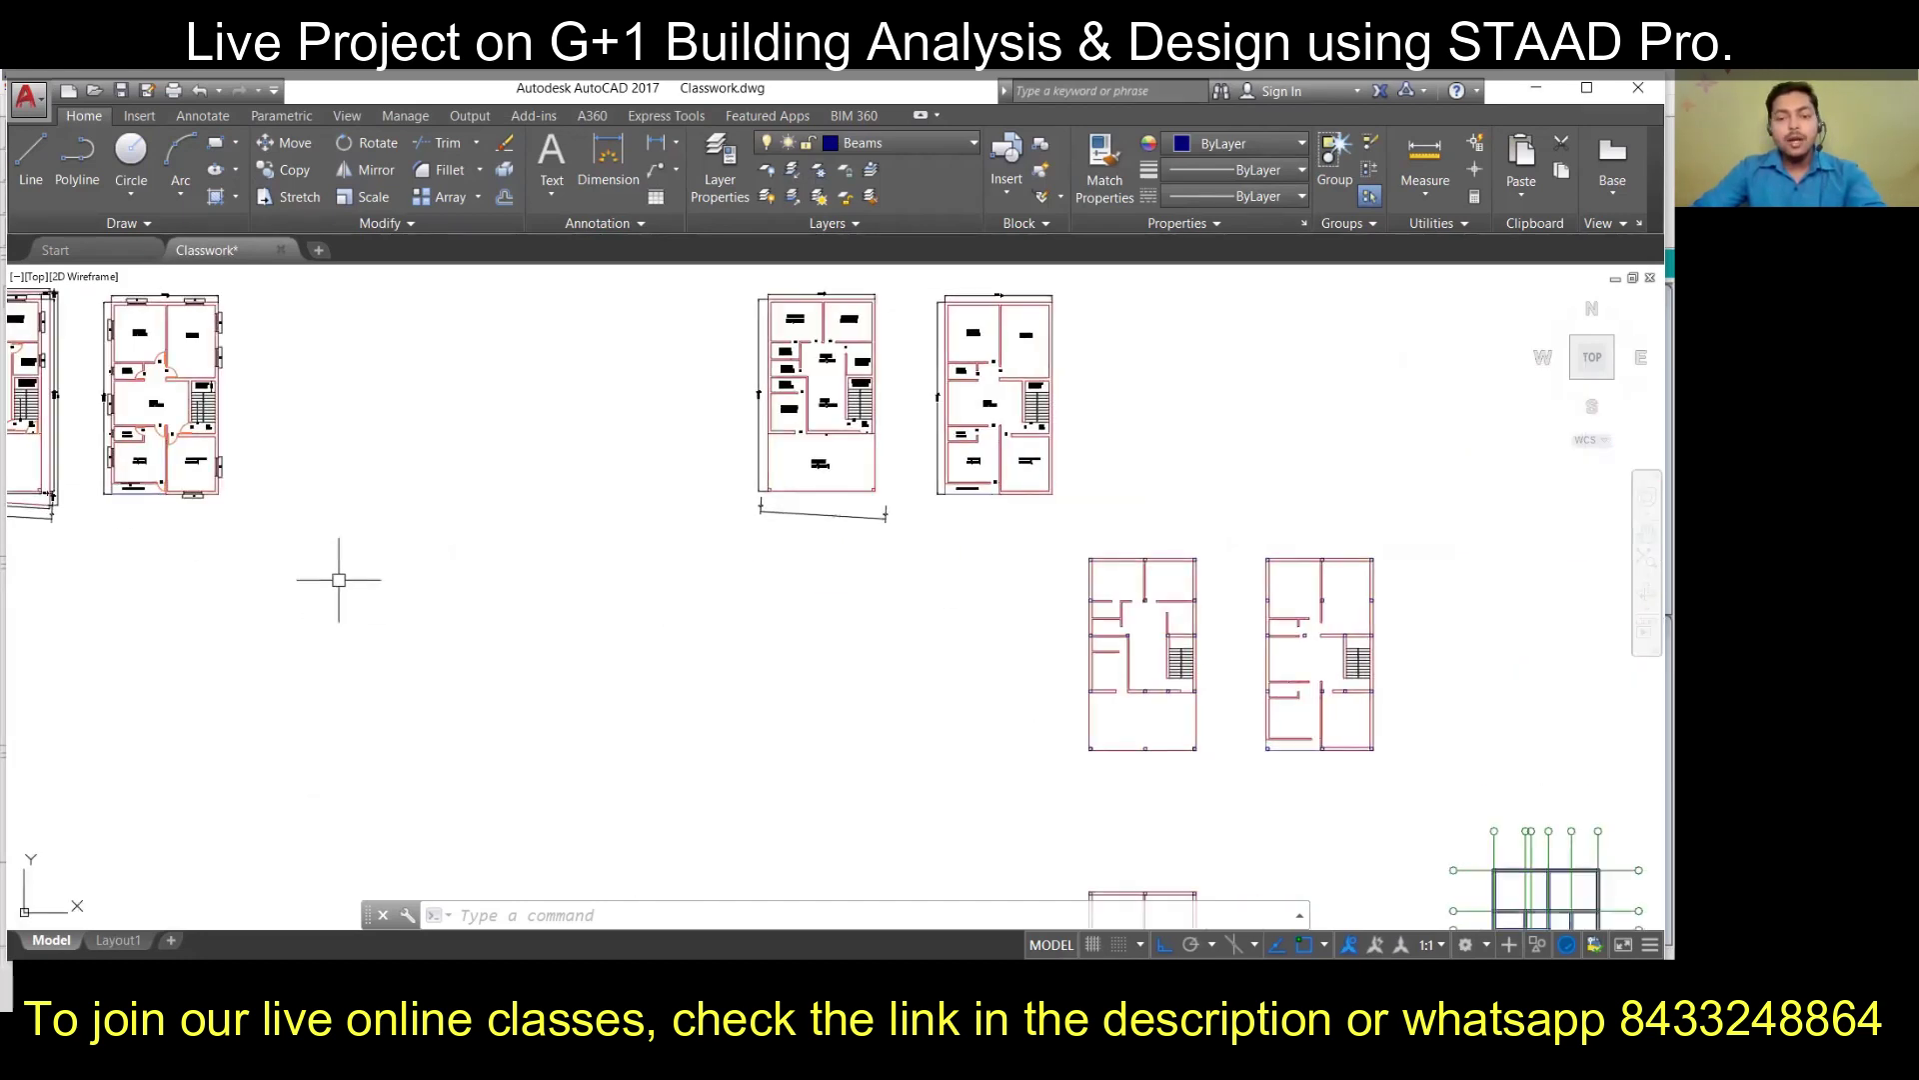
{"action": "scroll", "coordinate": [869, 340], "scroll_direction": "up", "scroll_amount": 2}
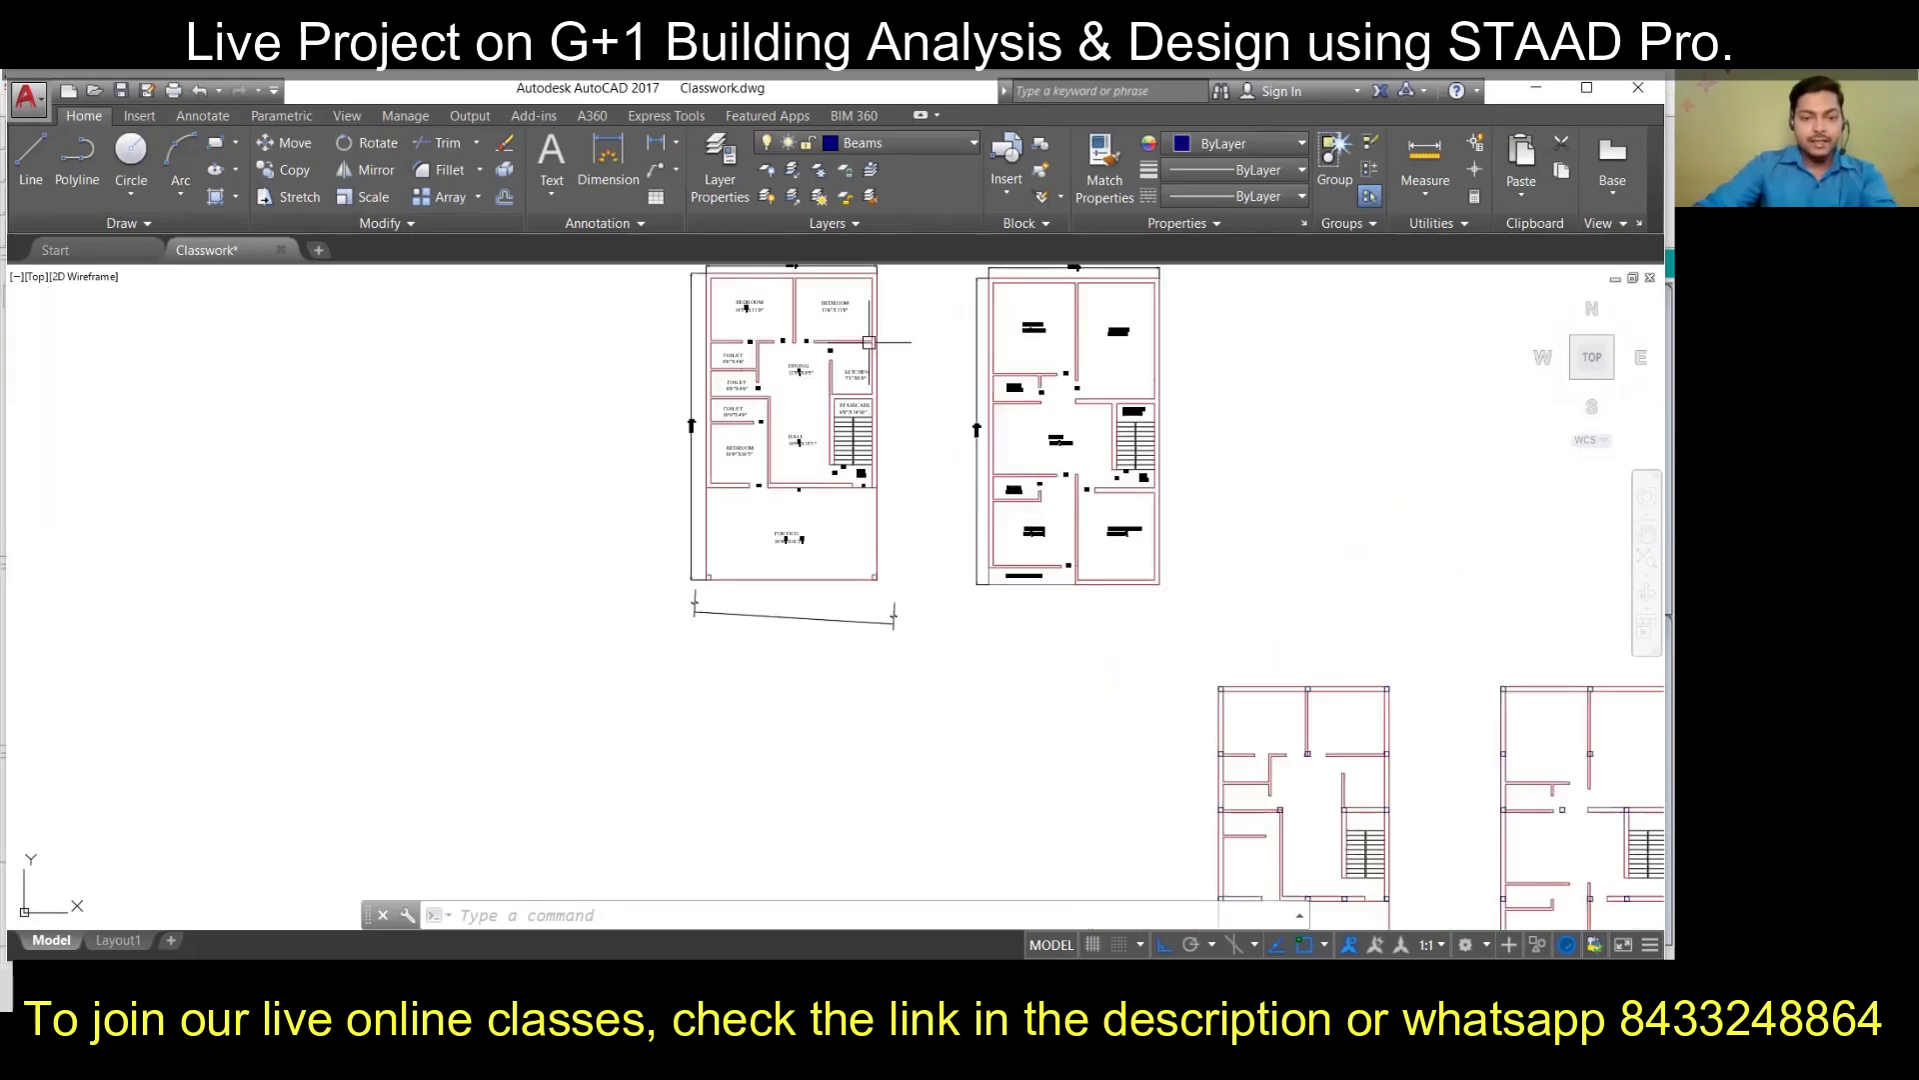
{"action": "mouse_move", "coordinate": [885, 369]}
{"action": "middle_mouse_down"}
{"action": "mouse_move", "coordinate": [839, 404]}
{"action": "mouse_move", "coordinate": [490, 305]}
{"action": "mouse_move", "coordinate": [374, 198]}
{"action": "middle_mouse_up"}
{"action": "middle_click_drag", "start_coordinate": [834, 704], "coordinate": [735, 634]}
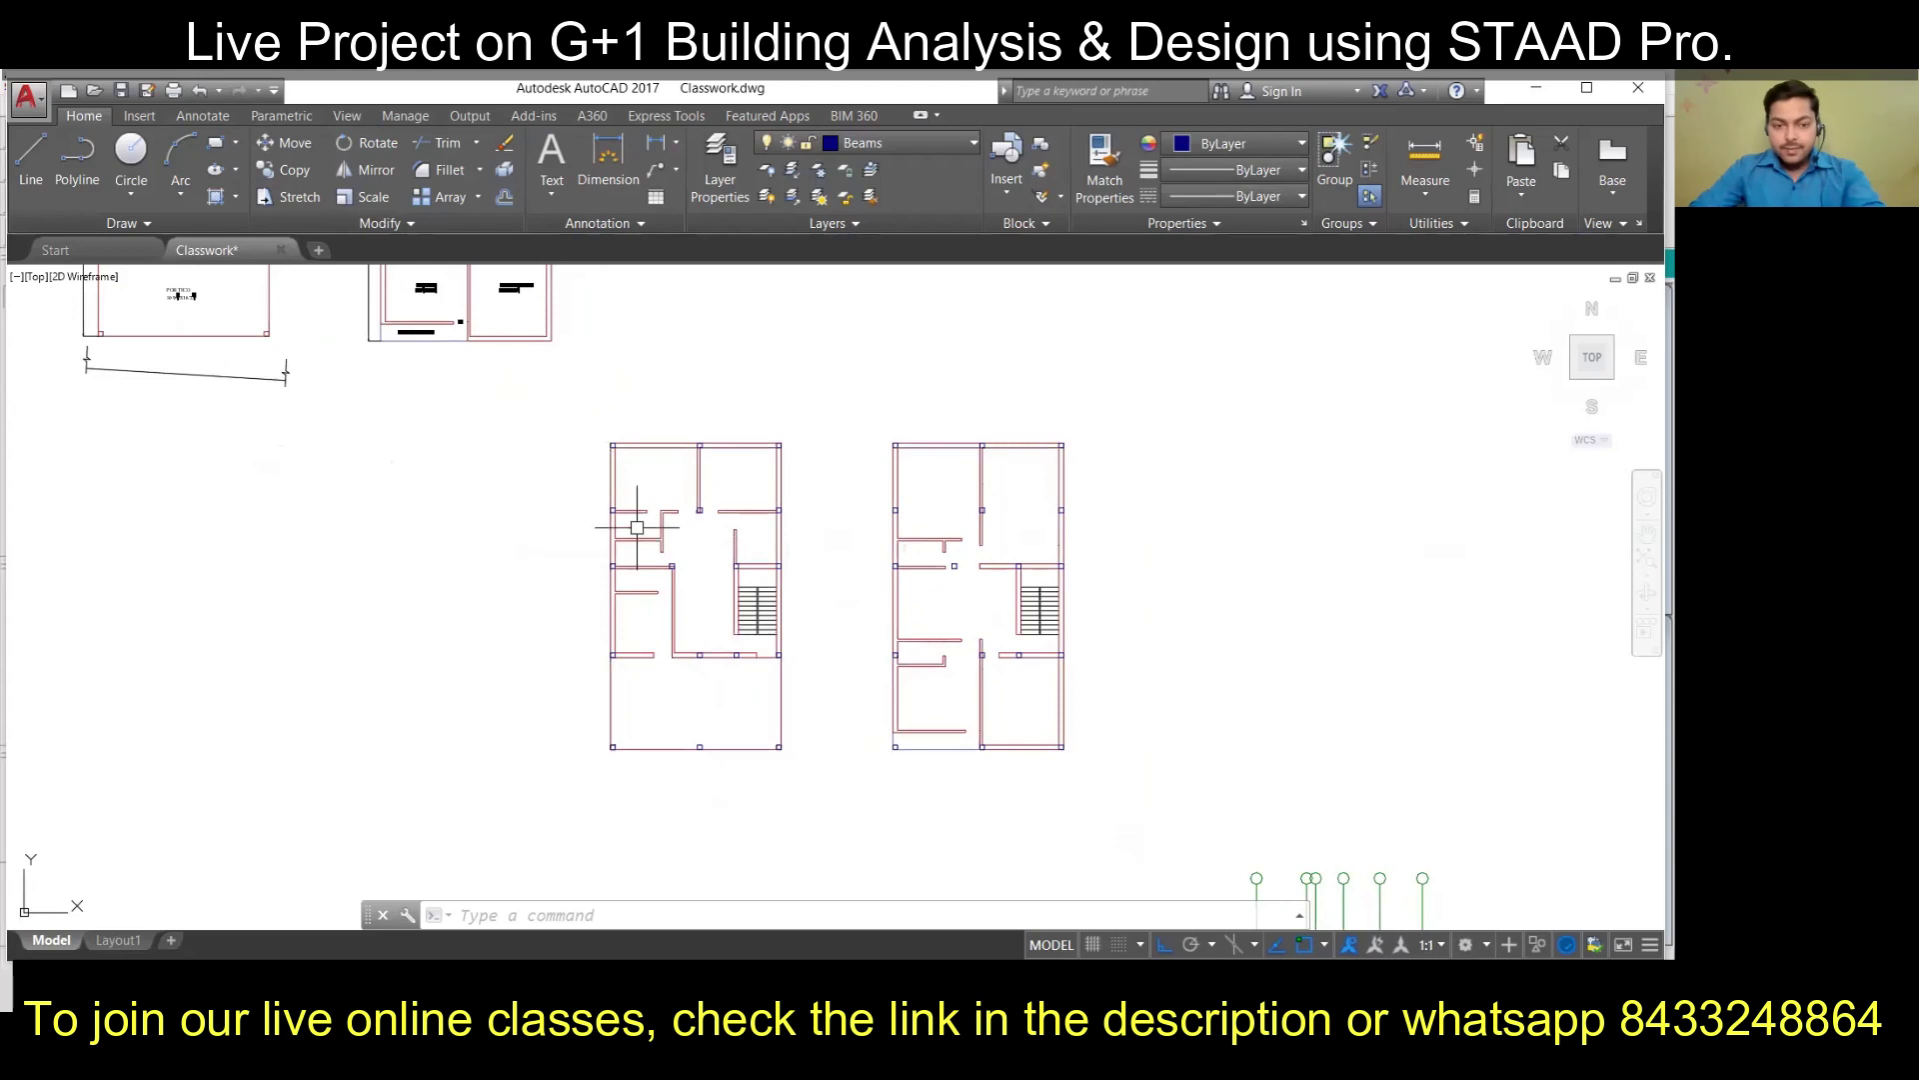
{"action": "mouse_move", "coordinate": [283, 544]}
{"action": "middle_mouse_down"}
{"action": "mouse_move", "coordinate": [638, 843]}
{"action": "mouse_move", "coordinate": [300, 495]}
{"action": "middle_mouse_up"}
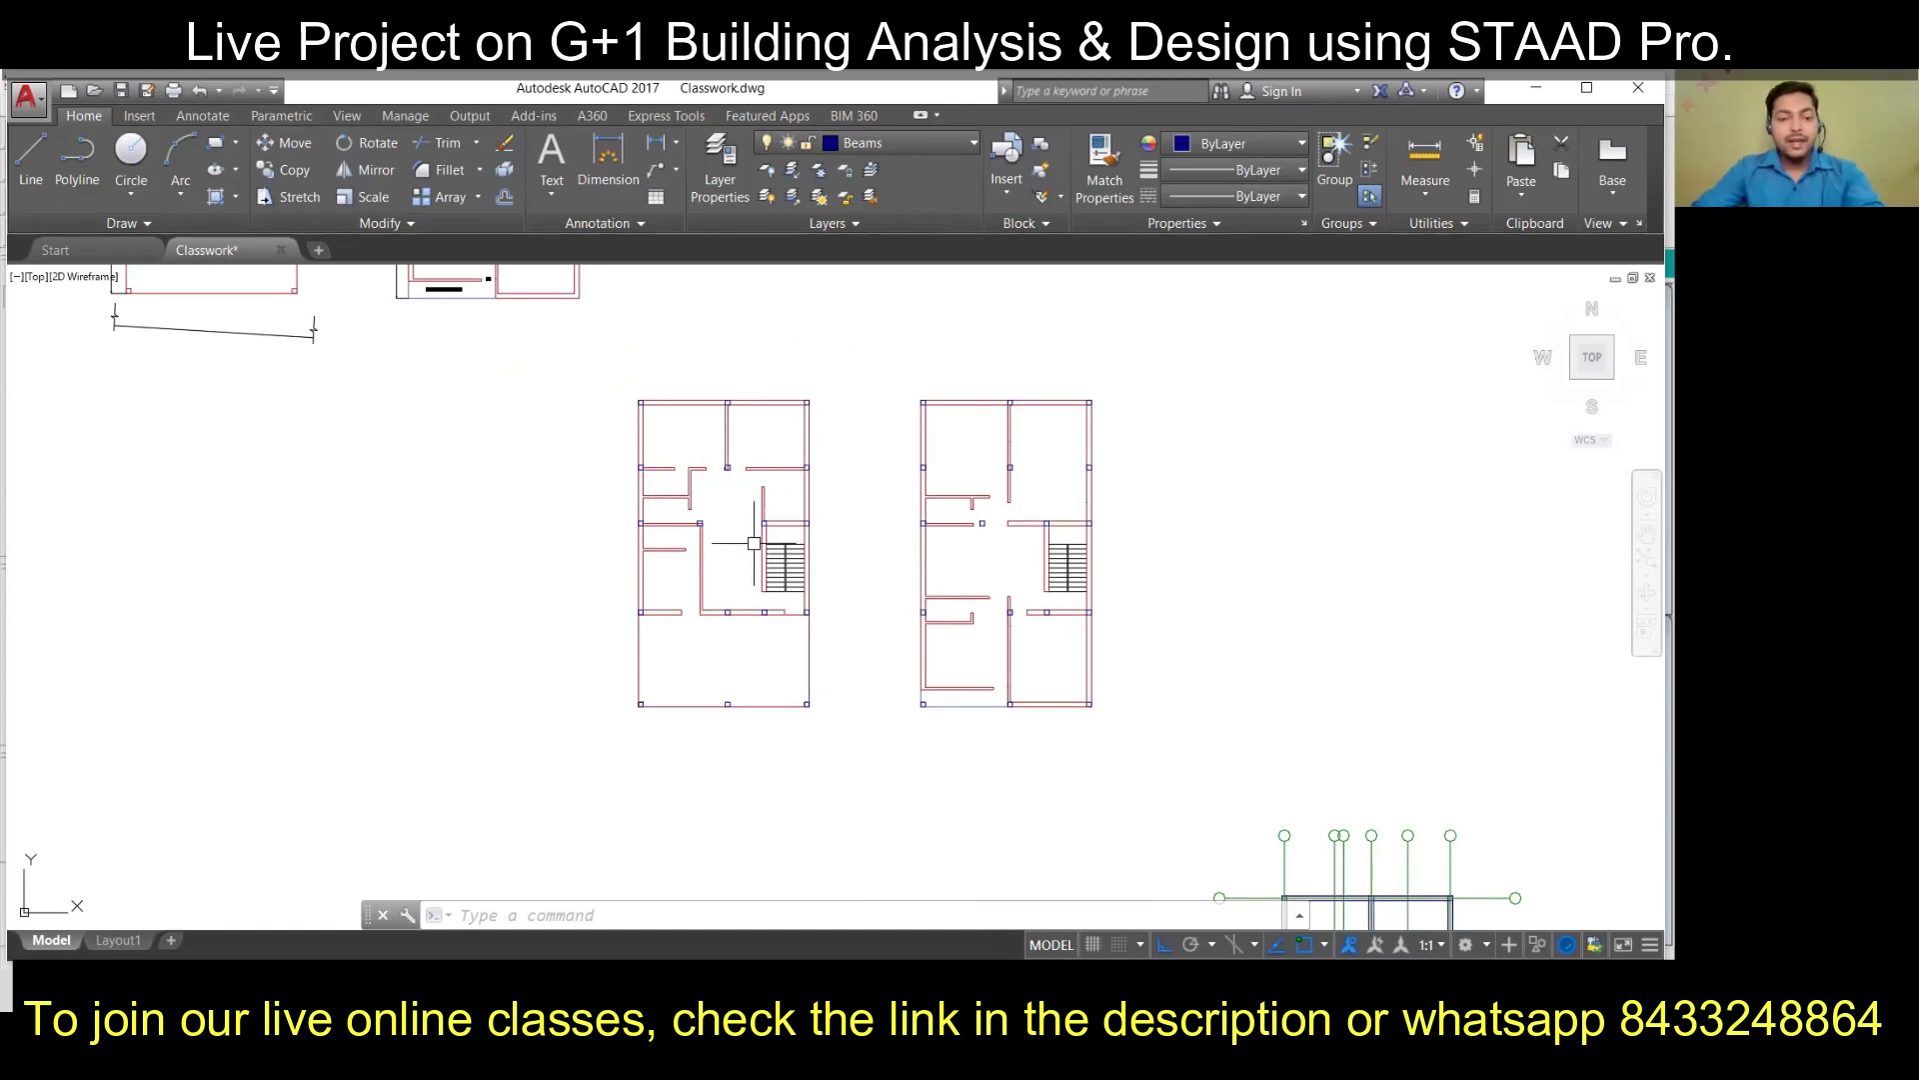
{"action": "scroll", "coordinate": [1009, 616], "scroll_direction": "down", "scroll_amount": 3}
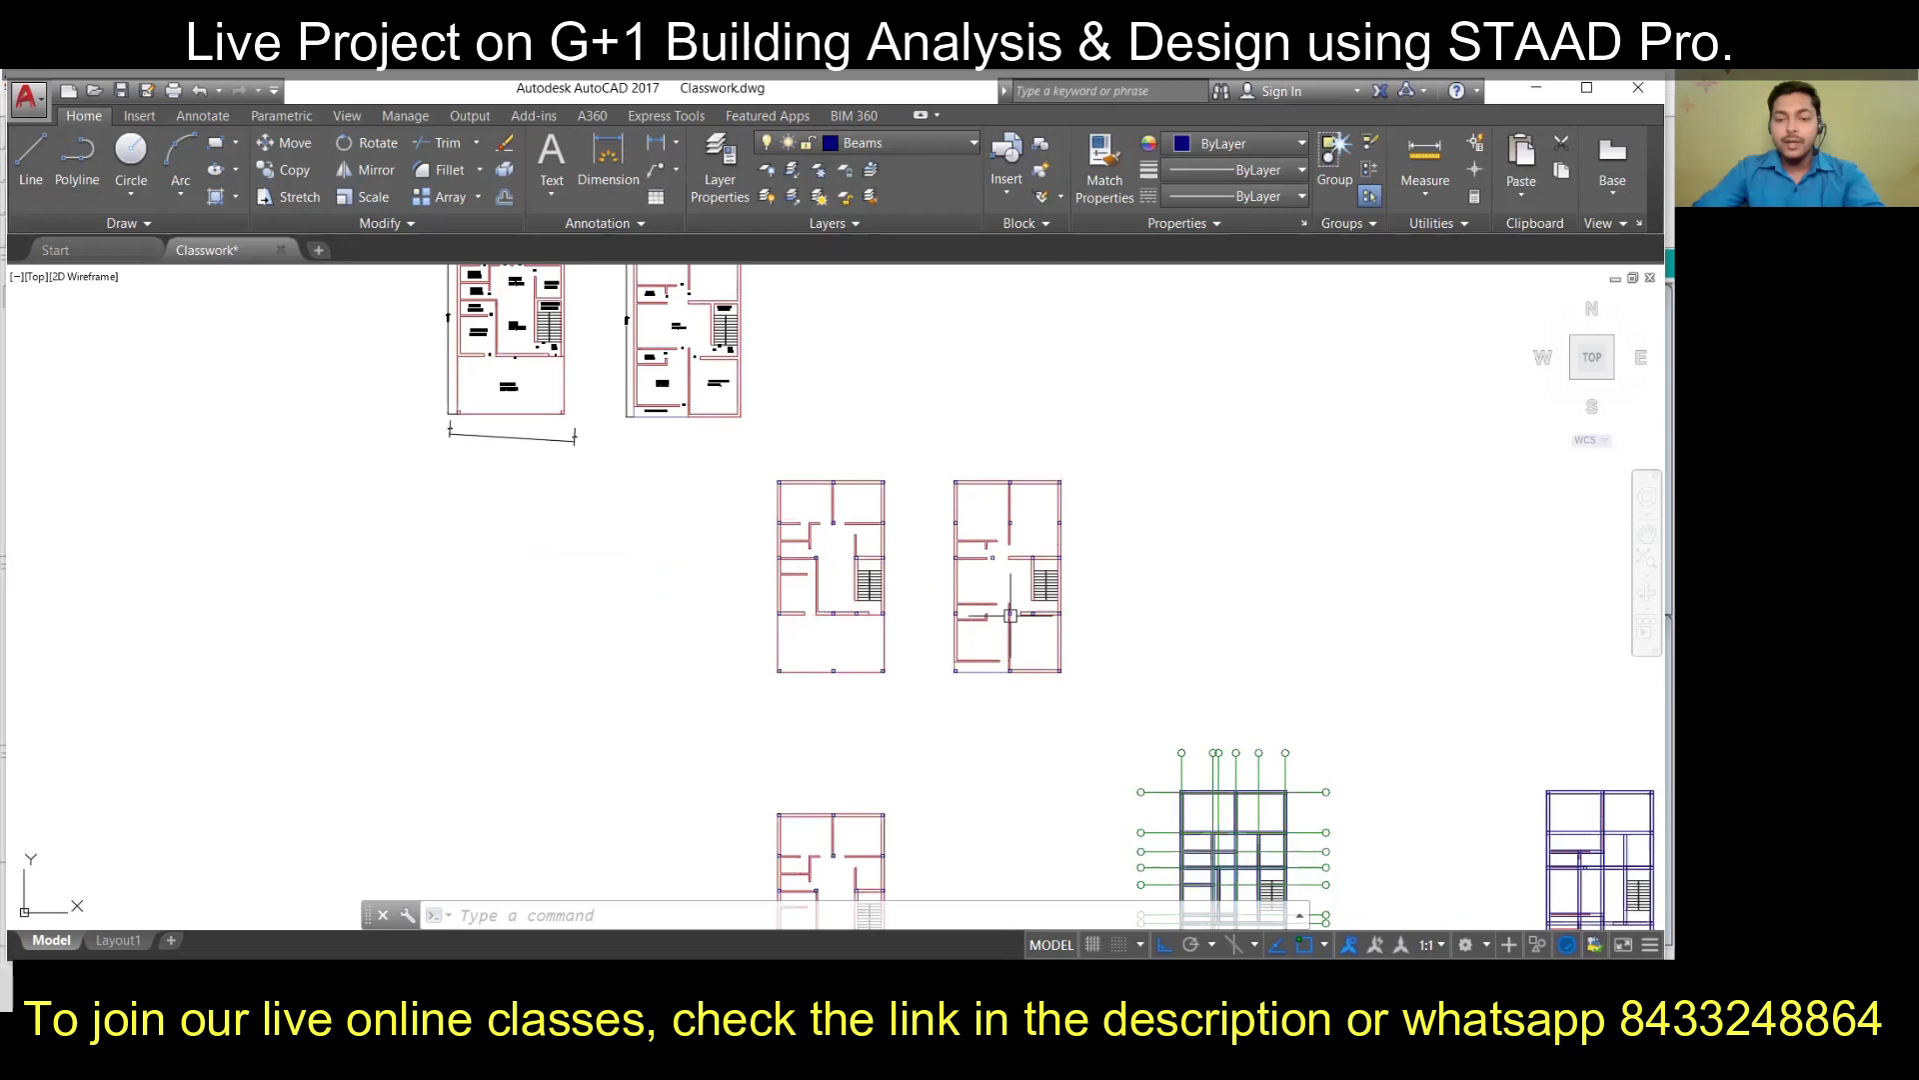
{"action": "mouse_move", "coordinate": [1084, 724]}
{"action": "middle_mouse_down"}
{"action": "mouse_move", "coordinate": [995, 427]}
{"action": "mouse_move", "coordinate": [625, 437]}
{"action": "middle_mouse_up"}
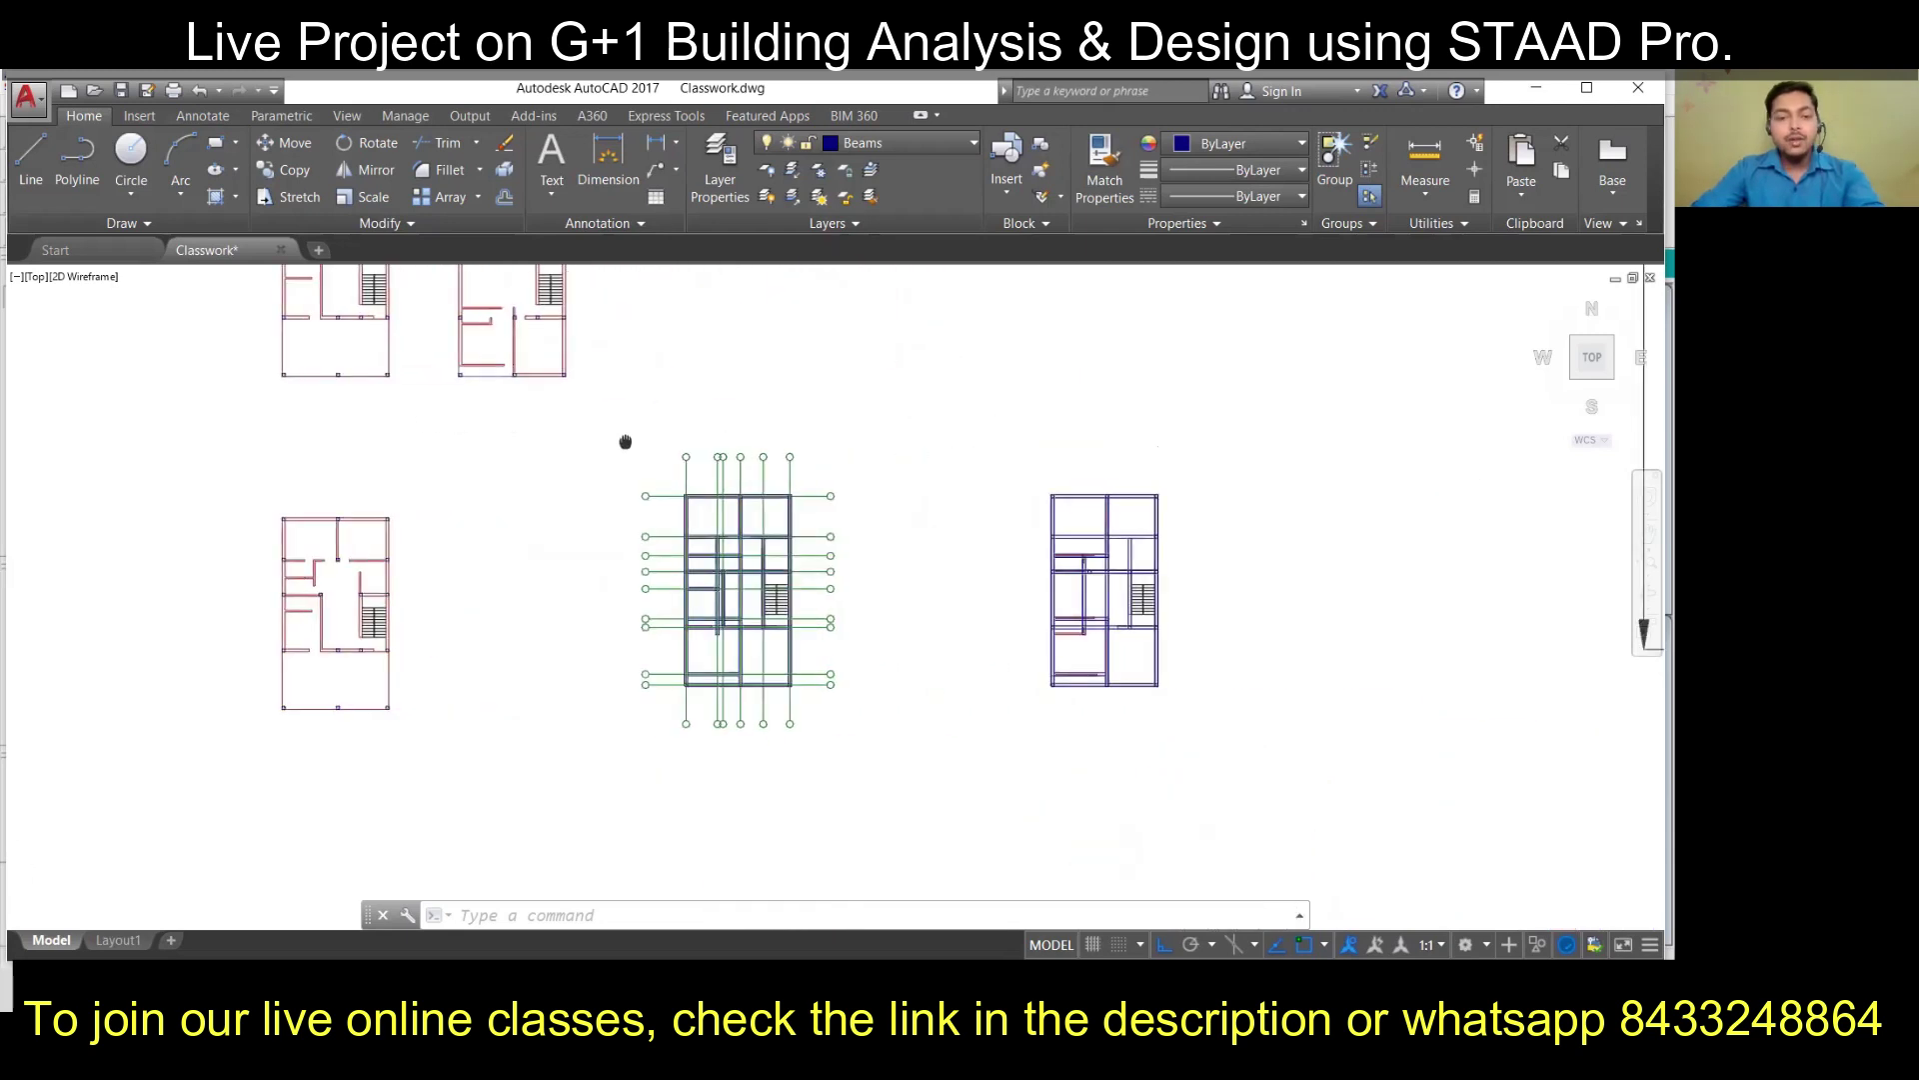
{"action": "middle_click_drag", "start_coordinate": [1164, 620], "coordinate": [1079, 619]}
{"action": "scroll", "coordinate": [967, 608], "scroll_direction": "up", "scroll_amount": 2}
{"action": "scroll", "coordinate": [967, 608], "scroll_direction": "up", "scroll_amount": 2}
{"action": "scroll", "coordinate": [968, 608], "scroll_direction": "down", "scroll_amount": 2}
{"action": "middle_click_drag", "start_coordinate": [577, 573], "coordinate": [946, 595]}
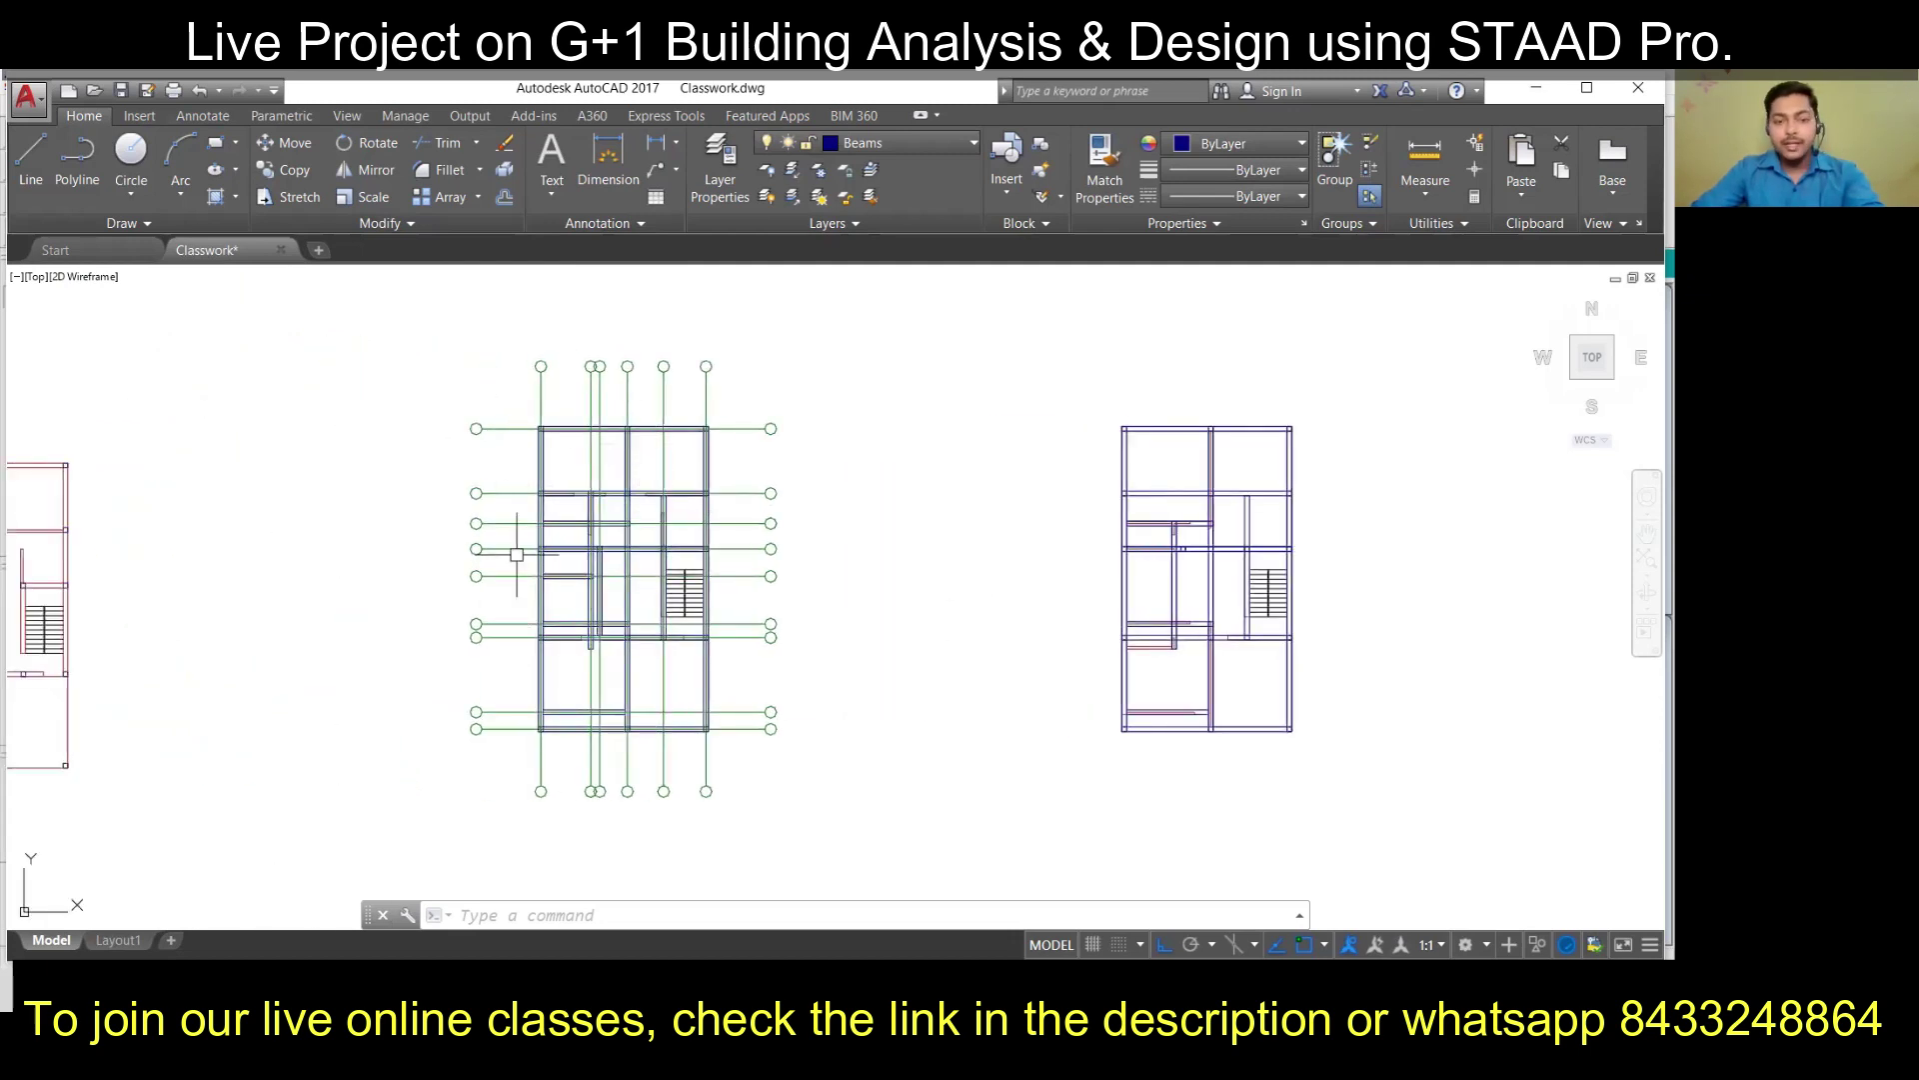
Examine the dimensioned beam and column layout plans with lettered and numbered grid lines and coordinate labels
{"action": "scroll", "coordinate": [719, 523], "scroll_direction": "down", "scroll_amount": 5}
{"action": "scroll", "coordinate": [722, 527], "scroll_direction": "down", "scroll_amount": 3}
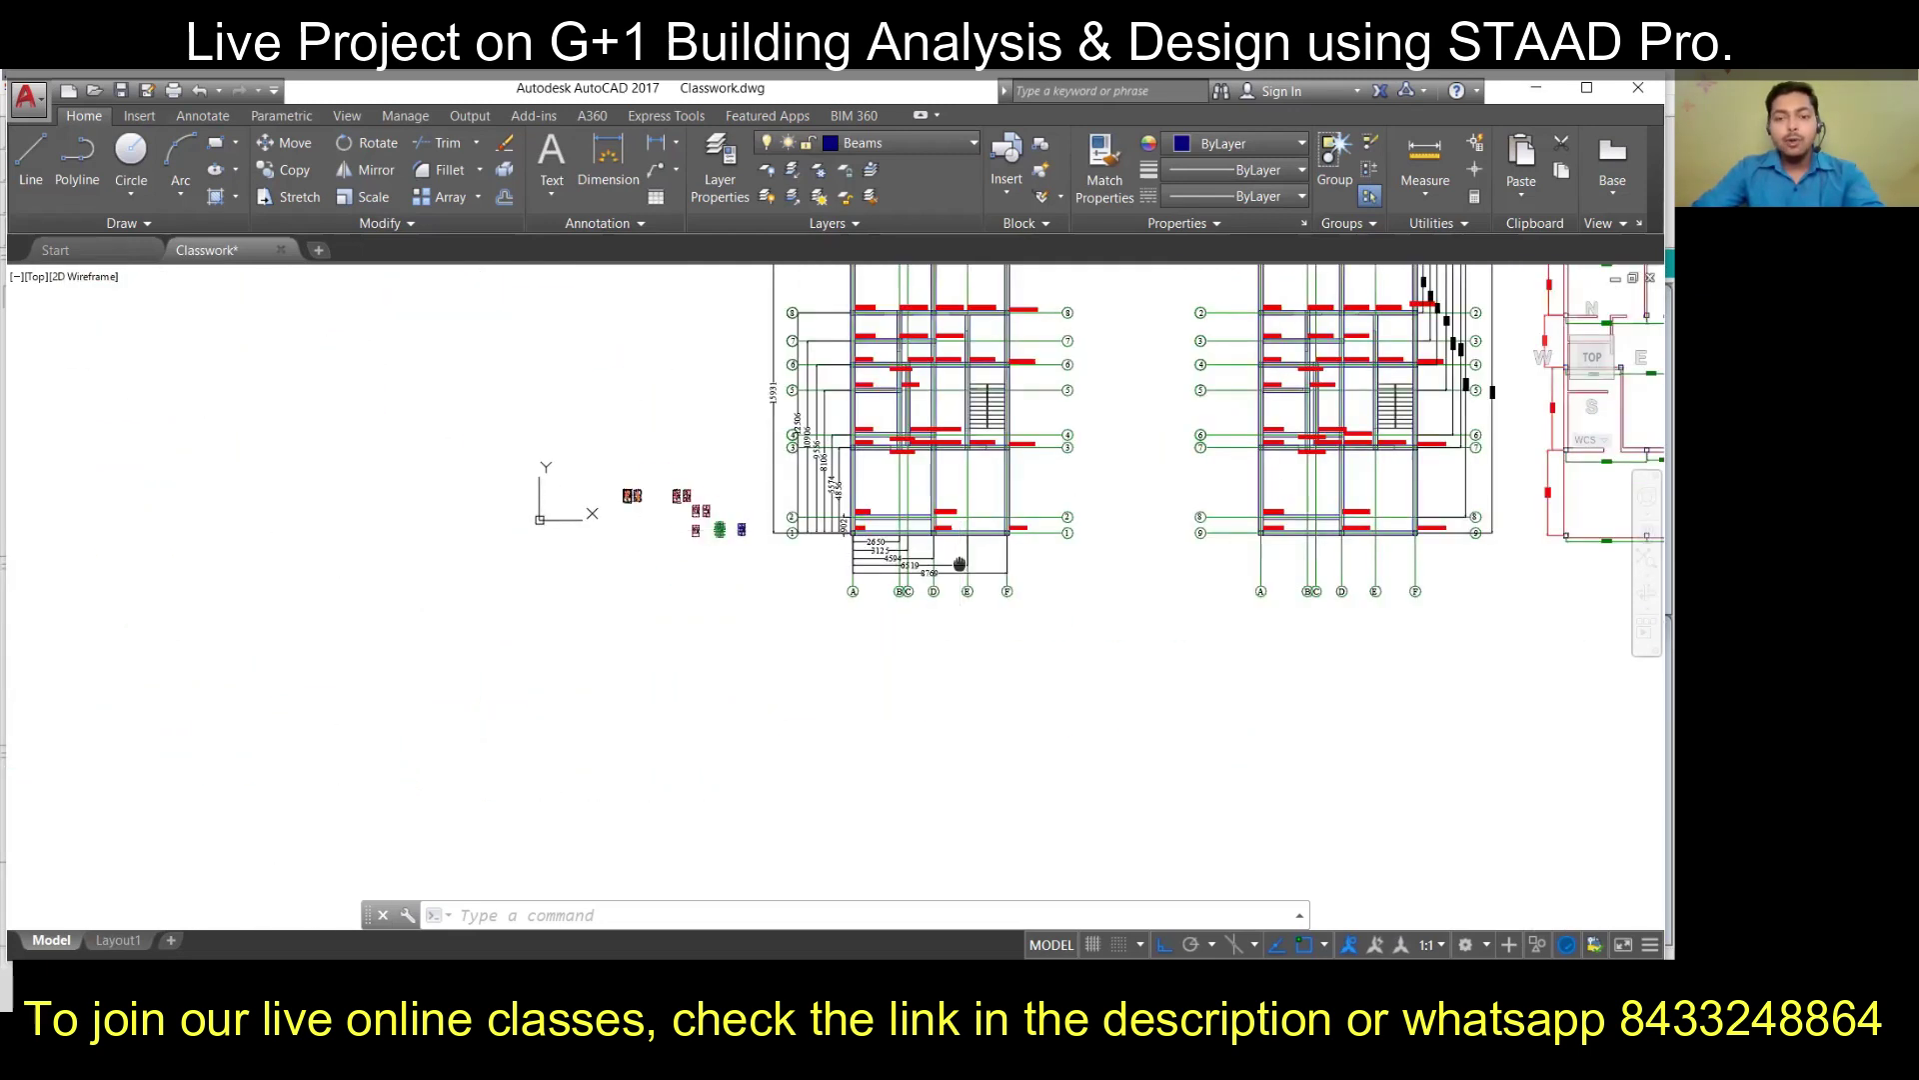
{"action": "scroll", "coordinate": [640, 600], "scroll_direction": "down", "scroll_amount": 2}
{"action": "middle_click_drag", "start_coordinate": [636, 664], "coordinate": [555, 694]}
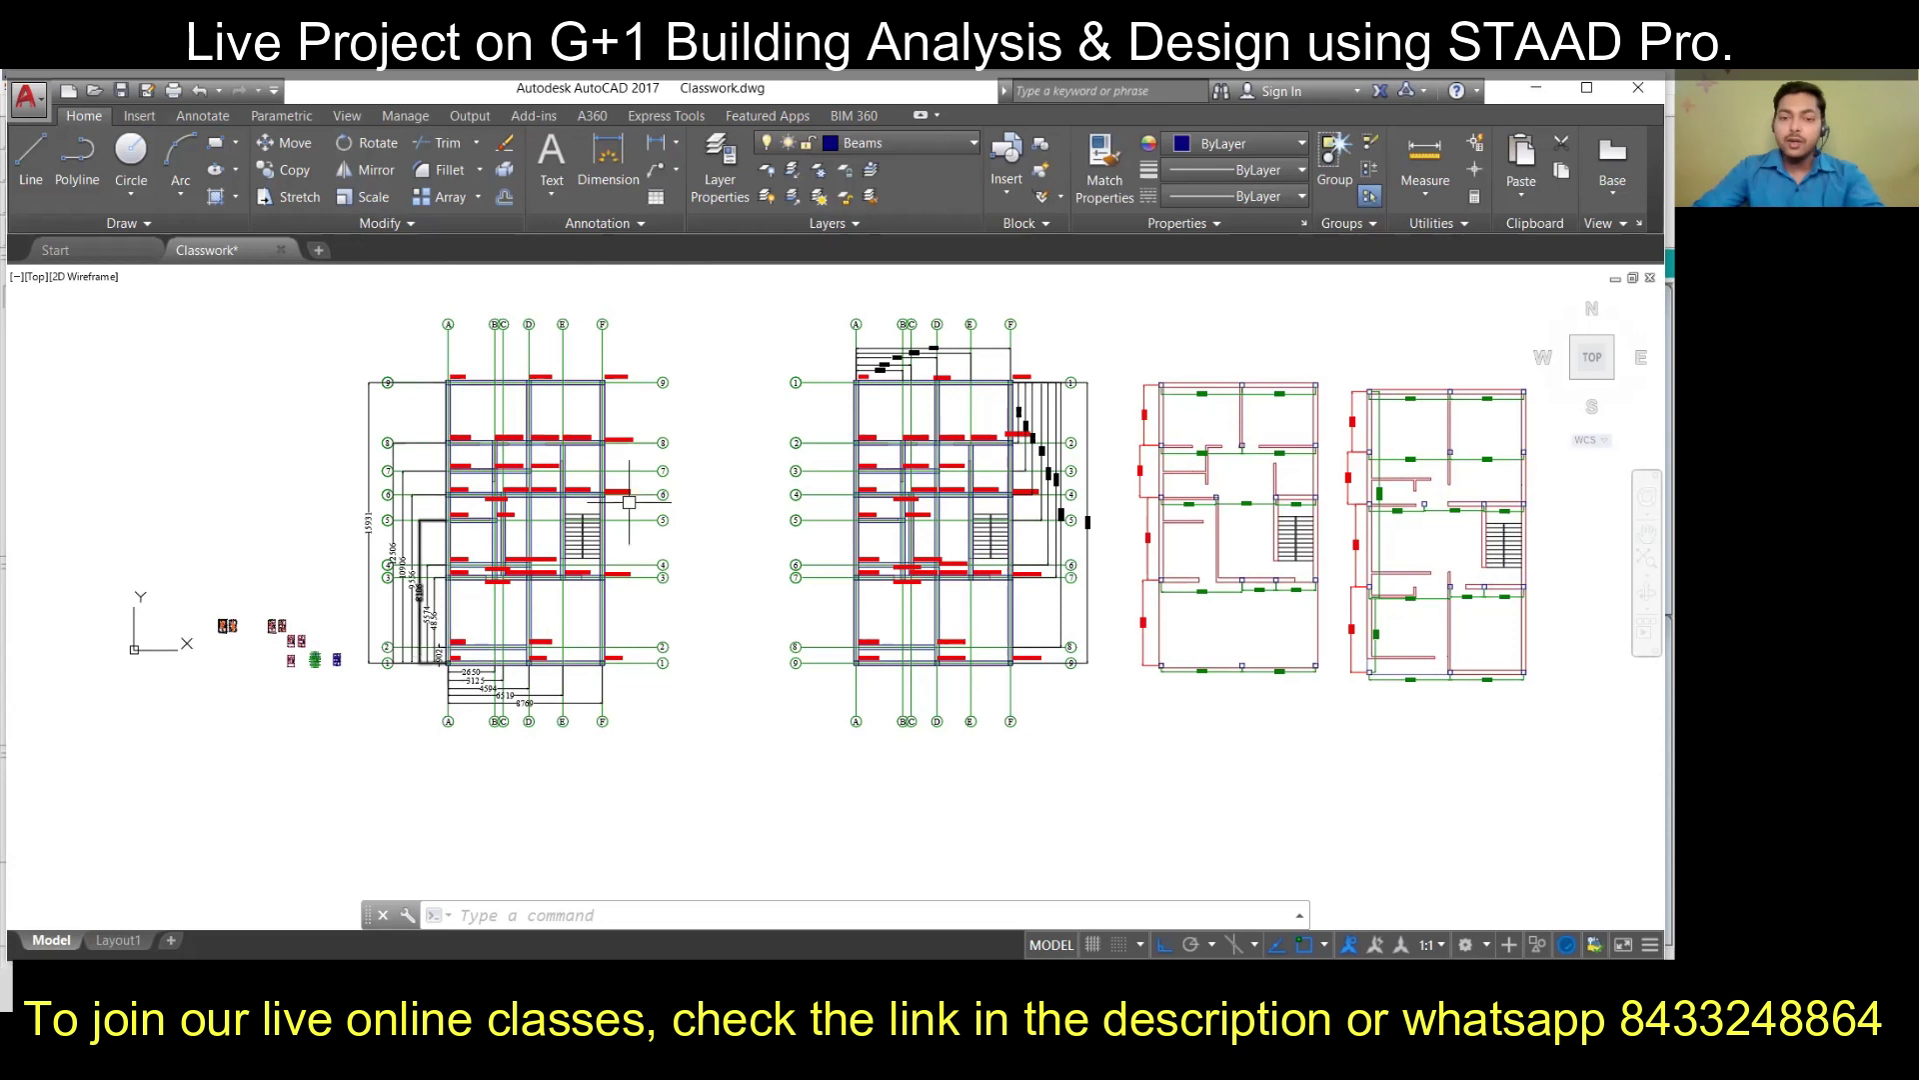
{"action": "middle_click_drag", "start_coordinate": [1350, 594], "coordinate": [83, 547]}
{"action": "middle_click_drag", "start_coordinate": [1315, 547], "coordinate": [265, 514]}
{"action": "middle_click_drag", "start_coordinate": [1006, 585], "coordinate": [606, 628]}
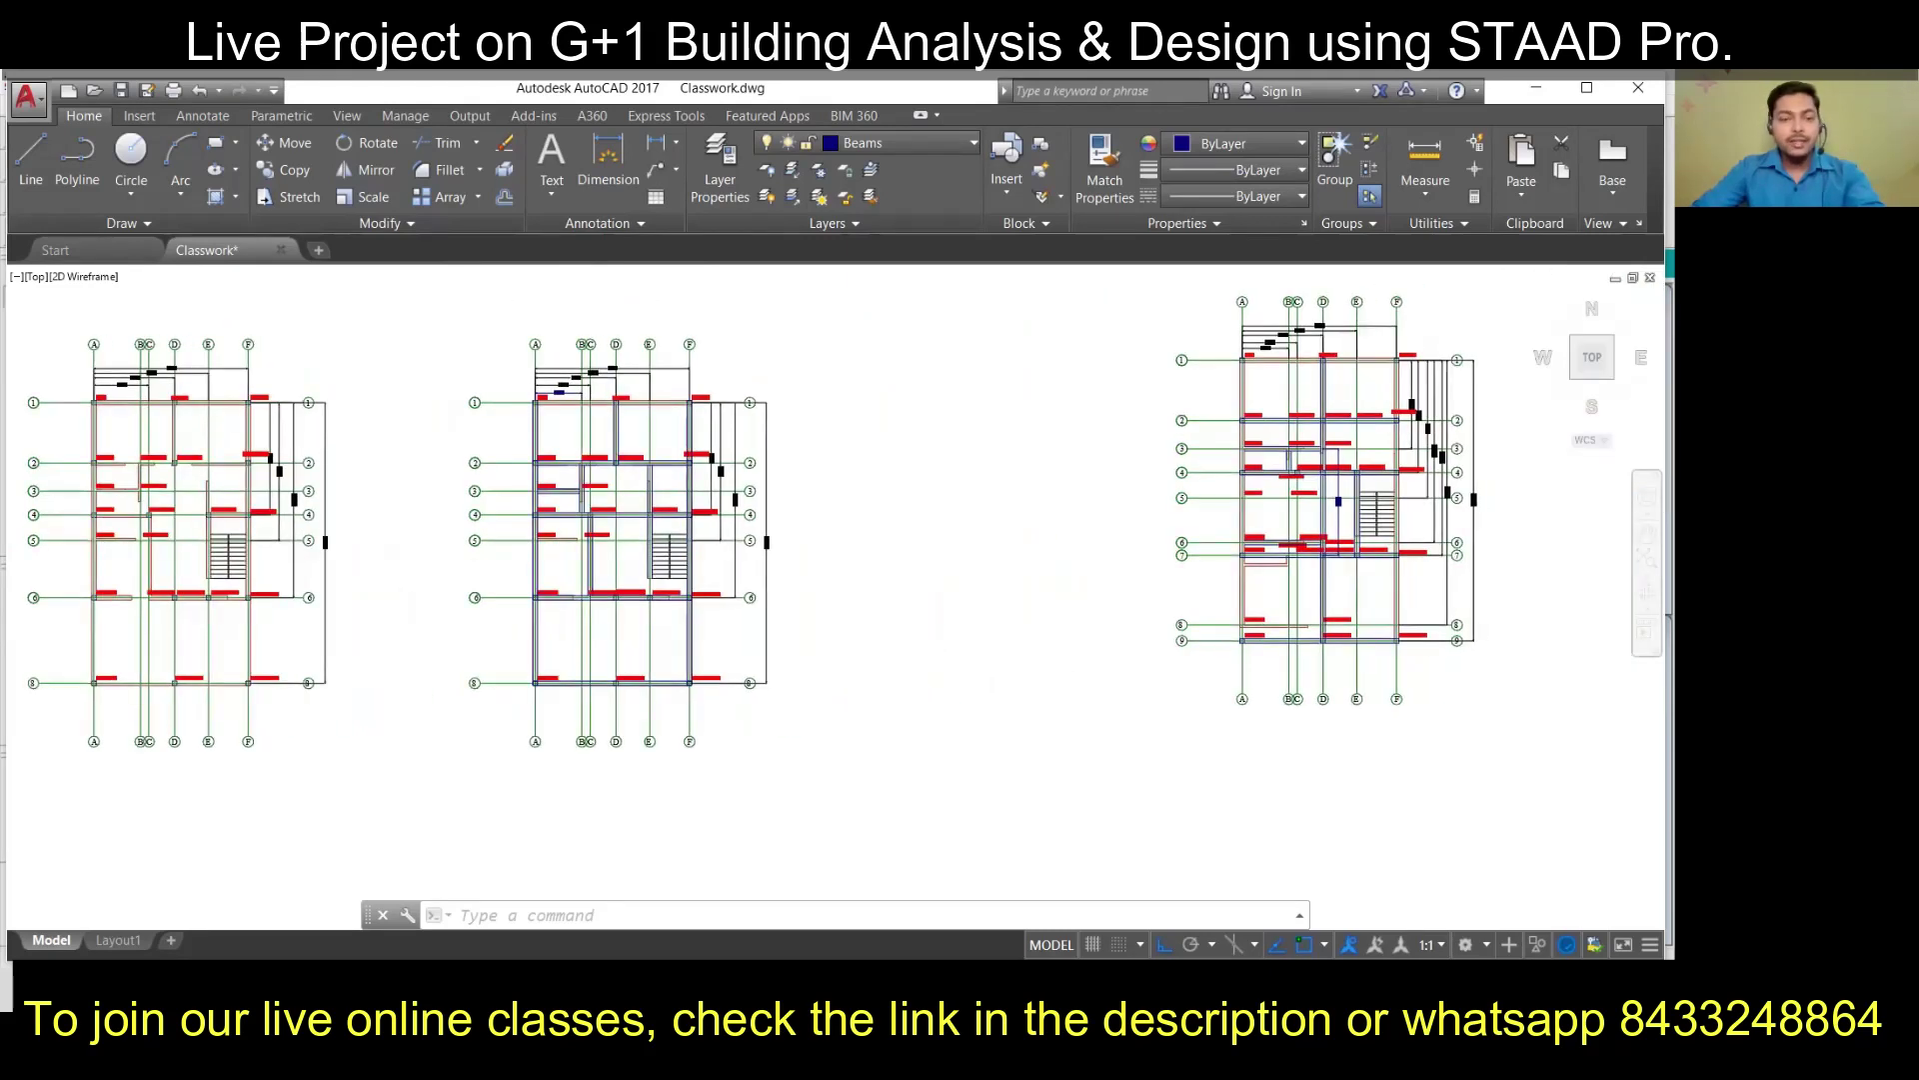
{"action": "middle_click_drag", "start_coordinate": [393, 571], "coordinate": [413, 565]}
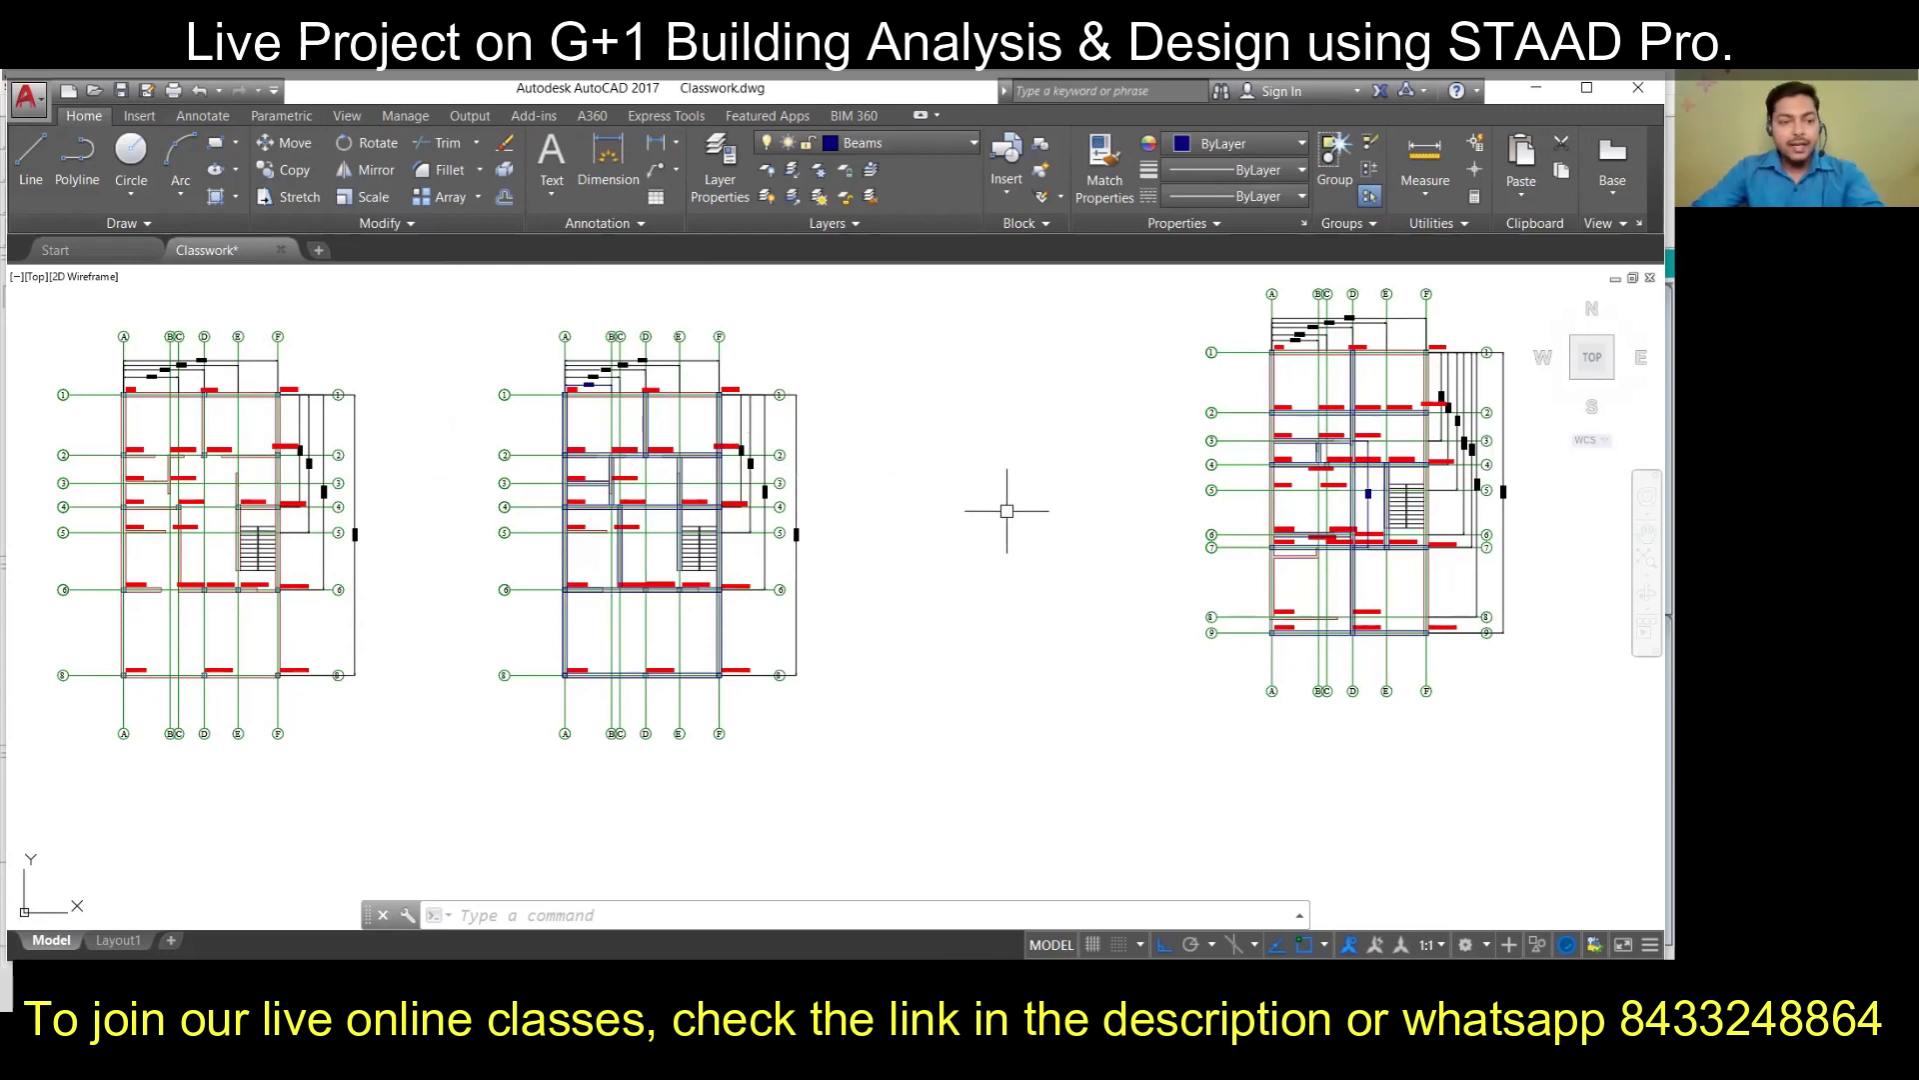
Examine the column coordinates and cumulative spacings along grid line 1 of the coordinate-labelled column plan
{"action": "mouse_move", "coordinate": [419, 485]}
{"action": "middle_mouse_down"}
{"action": "mouse_move", "coordinate": [394, 476]}
{"action": "mouse_move", "coordinate": [1172, 561]}
{"action": "middle_mouse_up"}
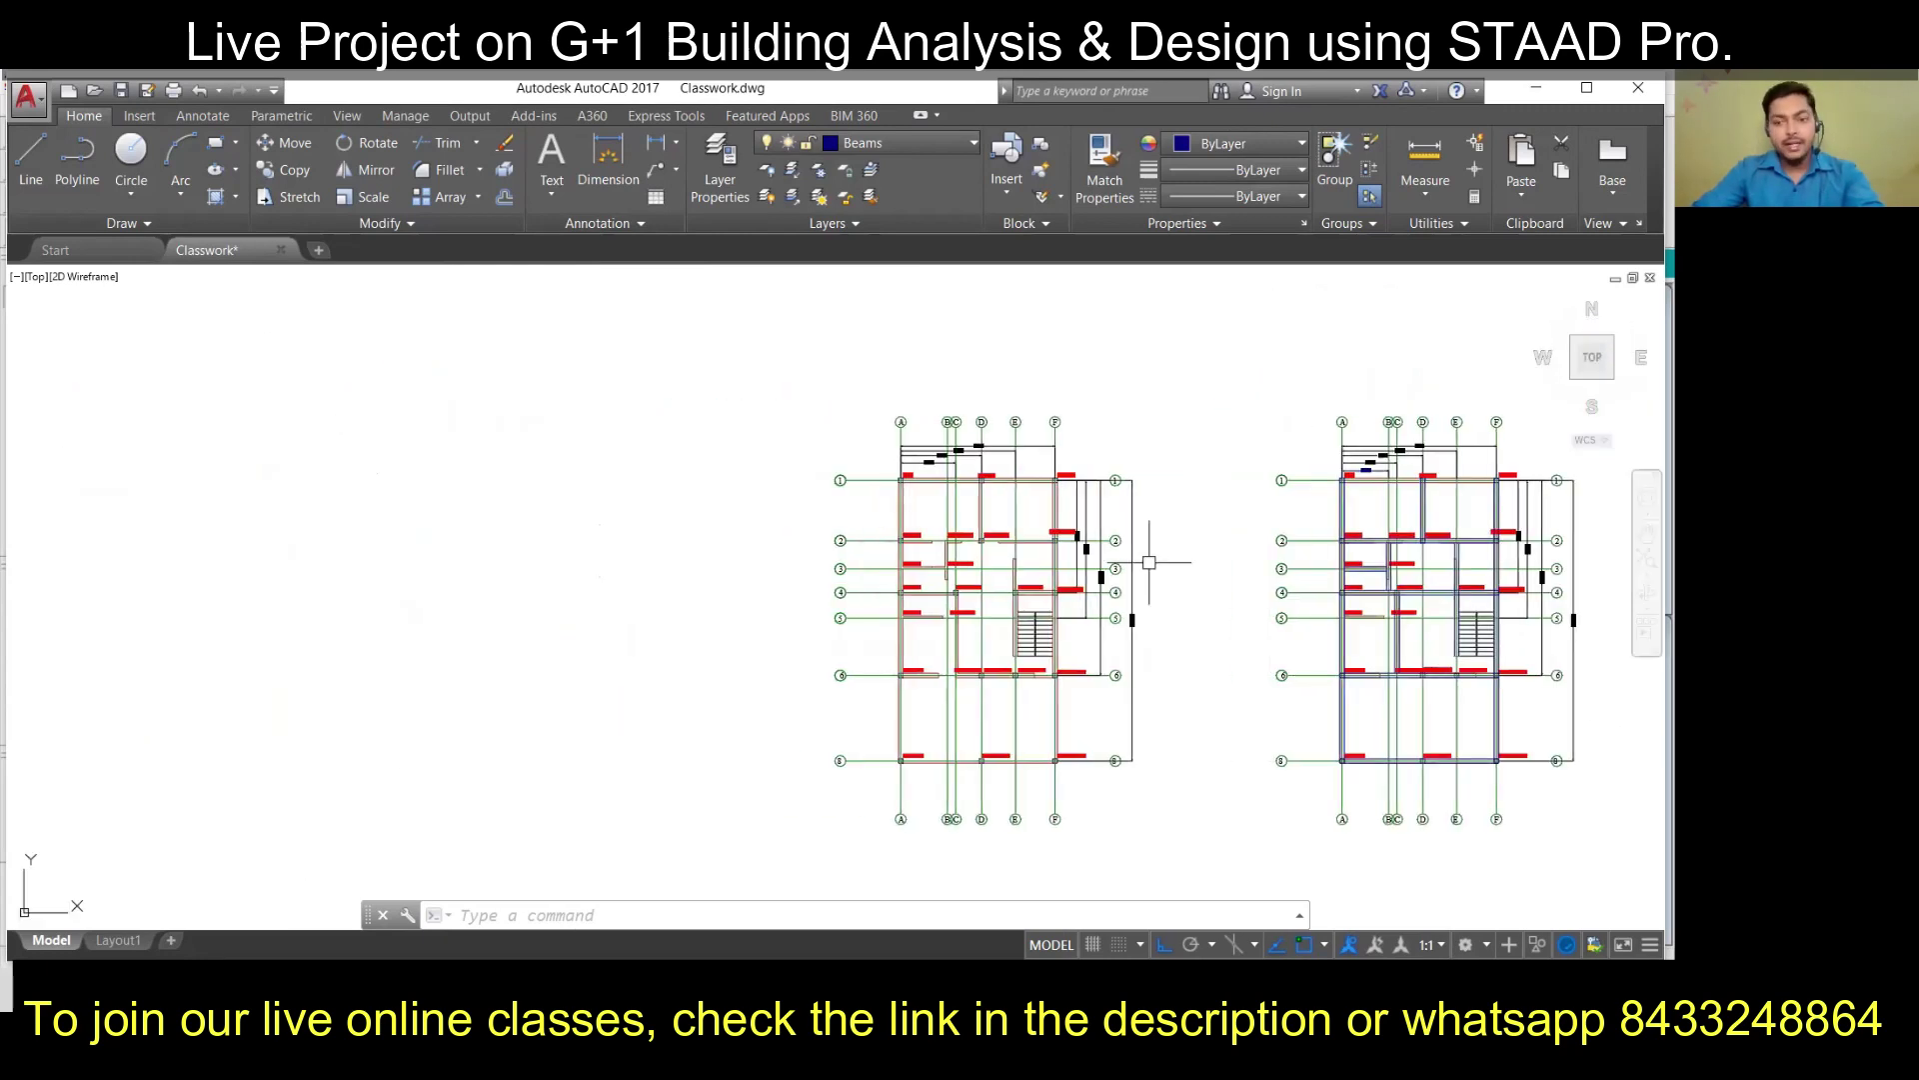
{"action": "scroll", "coordinate": [1147, 556], "scroll_direction": "up", "scroll_amount": 4}
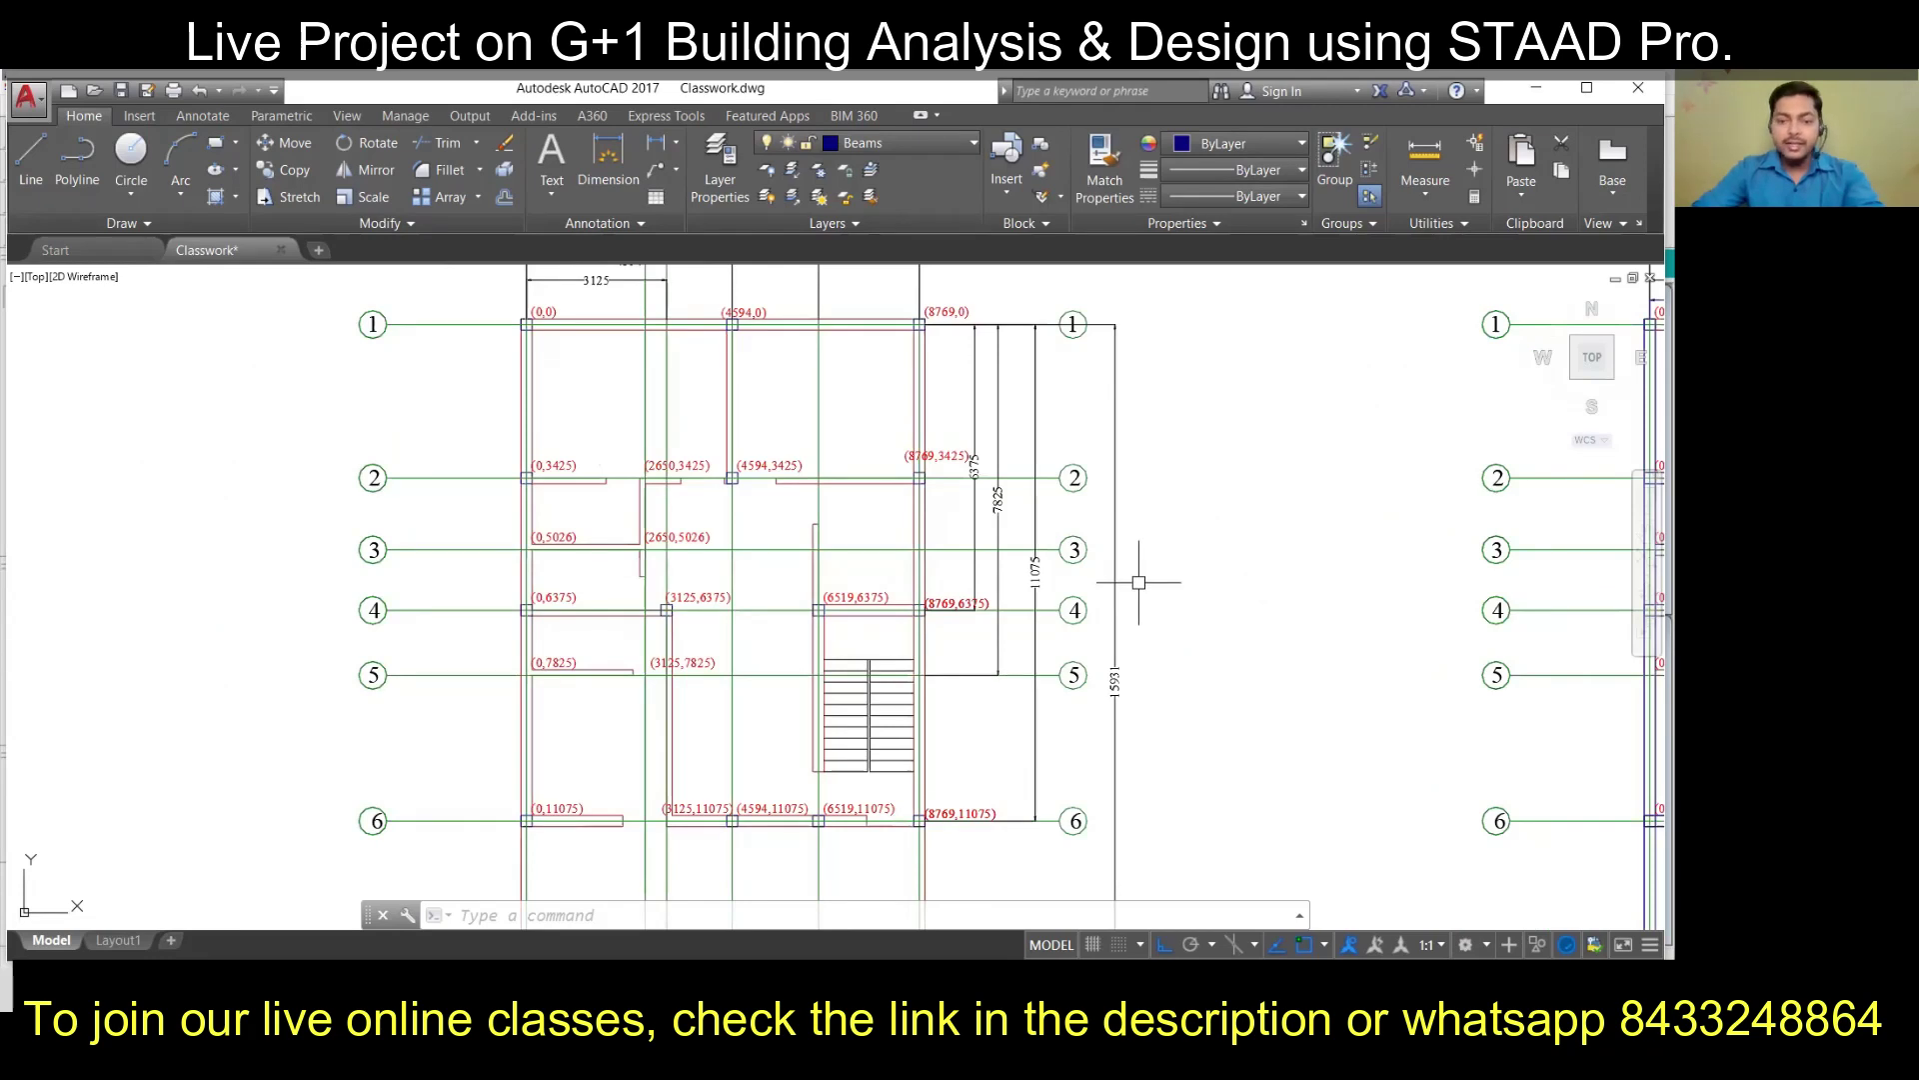
{"action": "scroll", "coordinate": [1138, 582], "scroll_direction": "down", "scroll_amount": 3}
{"action": "middle_click_drag", "start_coordinate": [1135, 579], "coordinate": [1059, 544]}
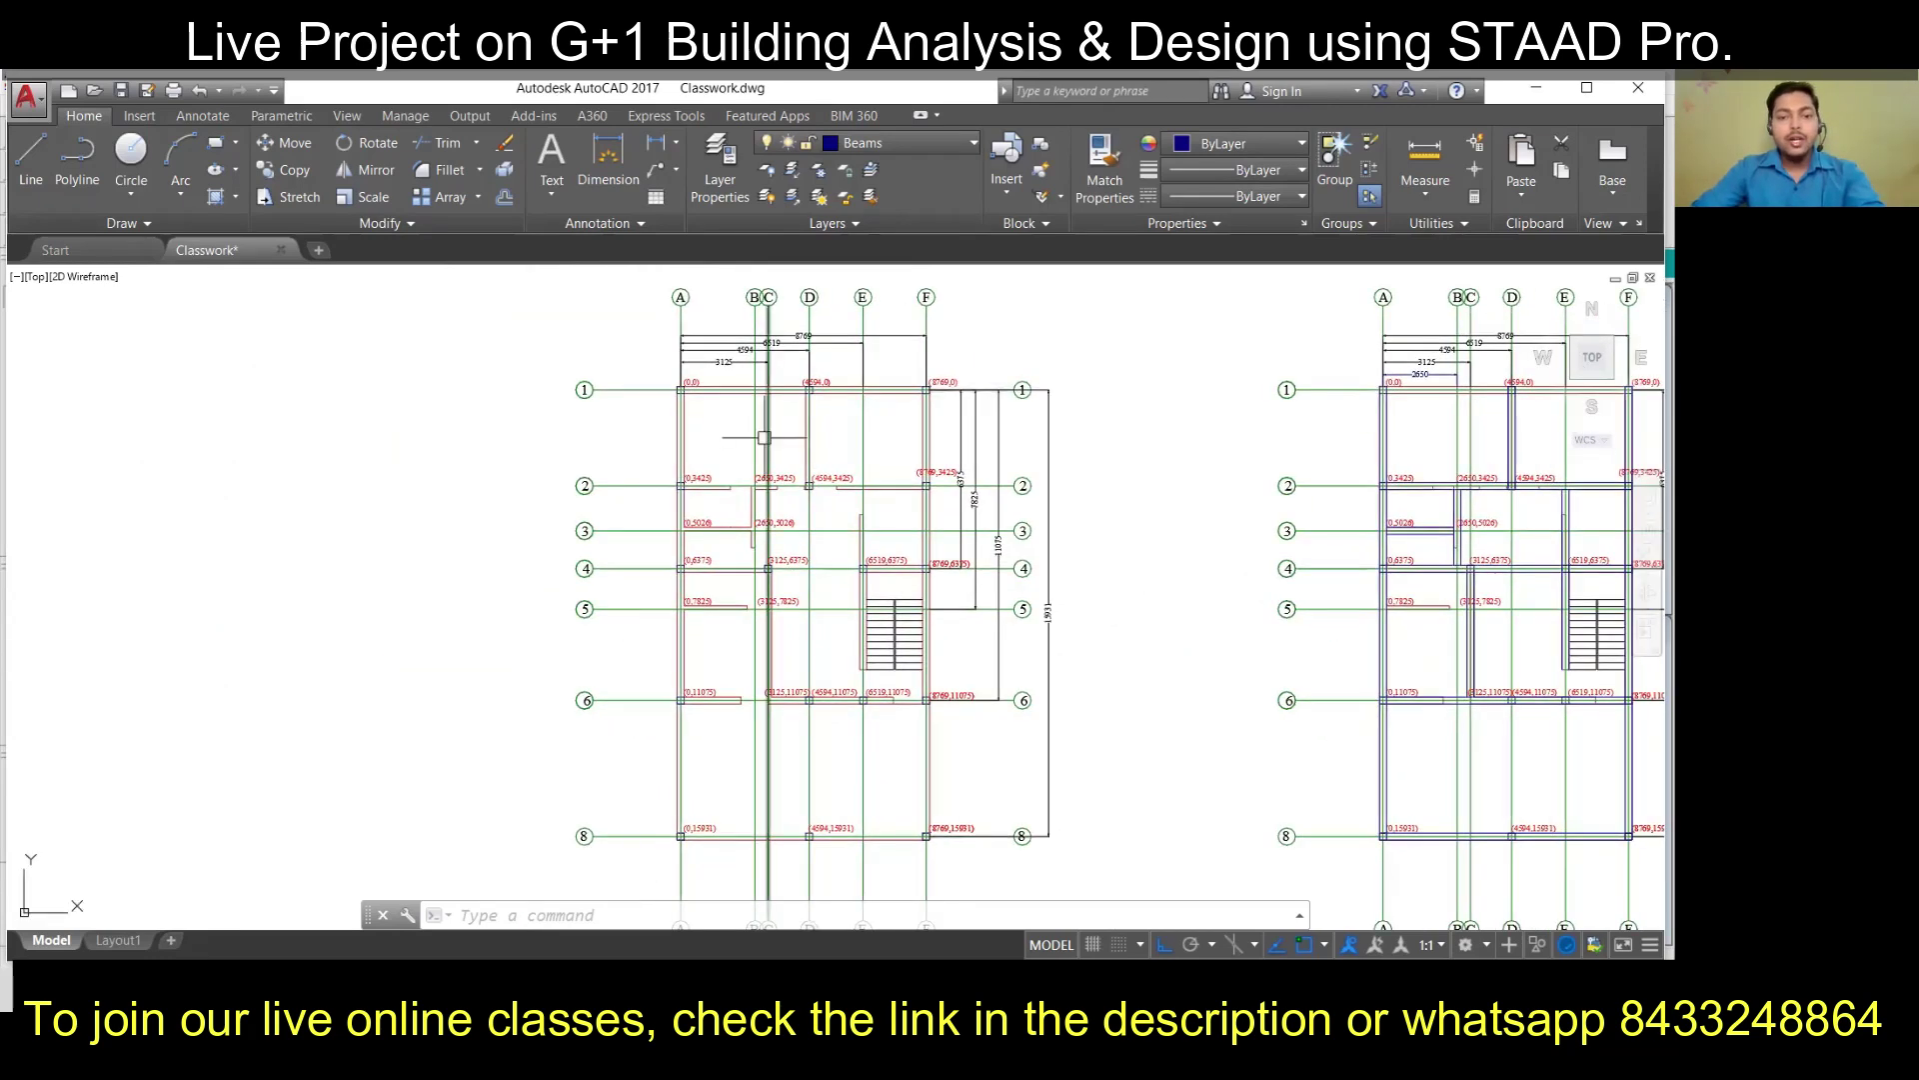
{"action": "scroll", "coordinate": [702, 358], "scroll_direction": "up", "scroll_amount": 2}
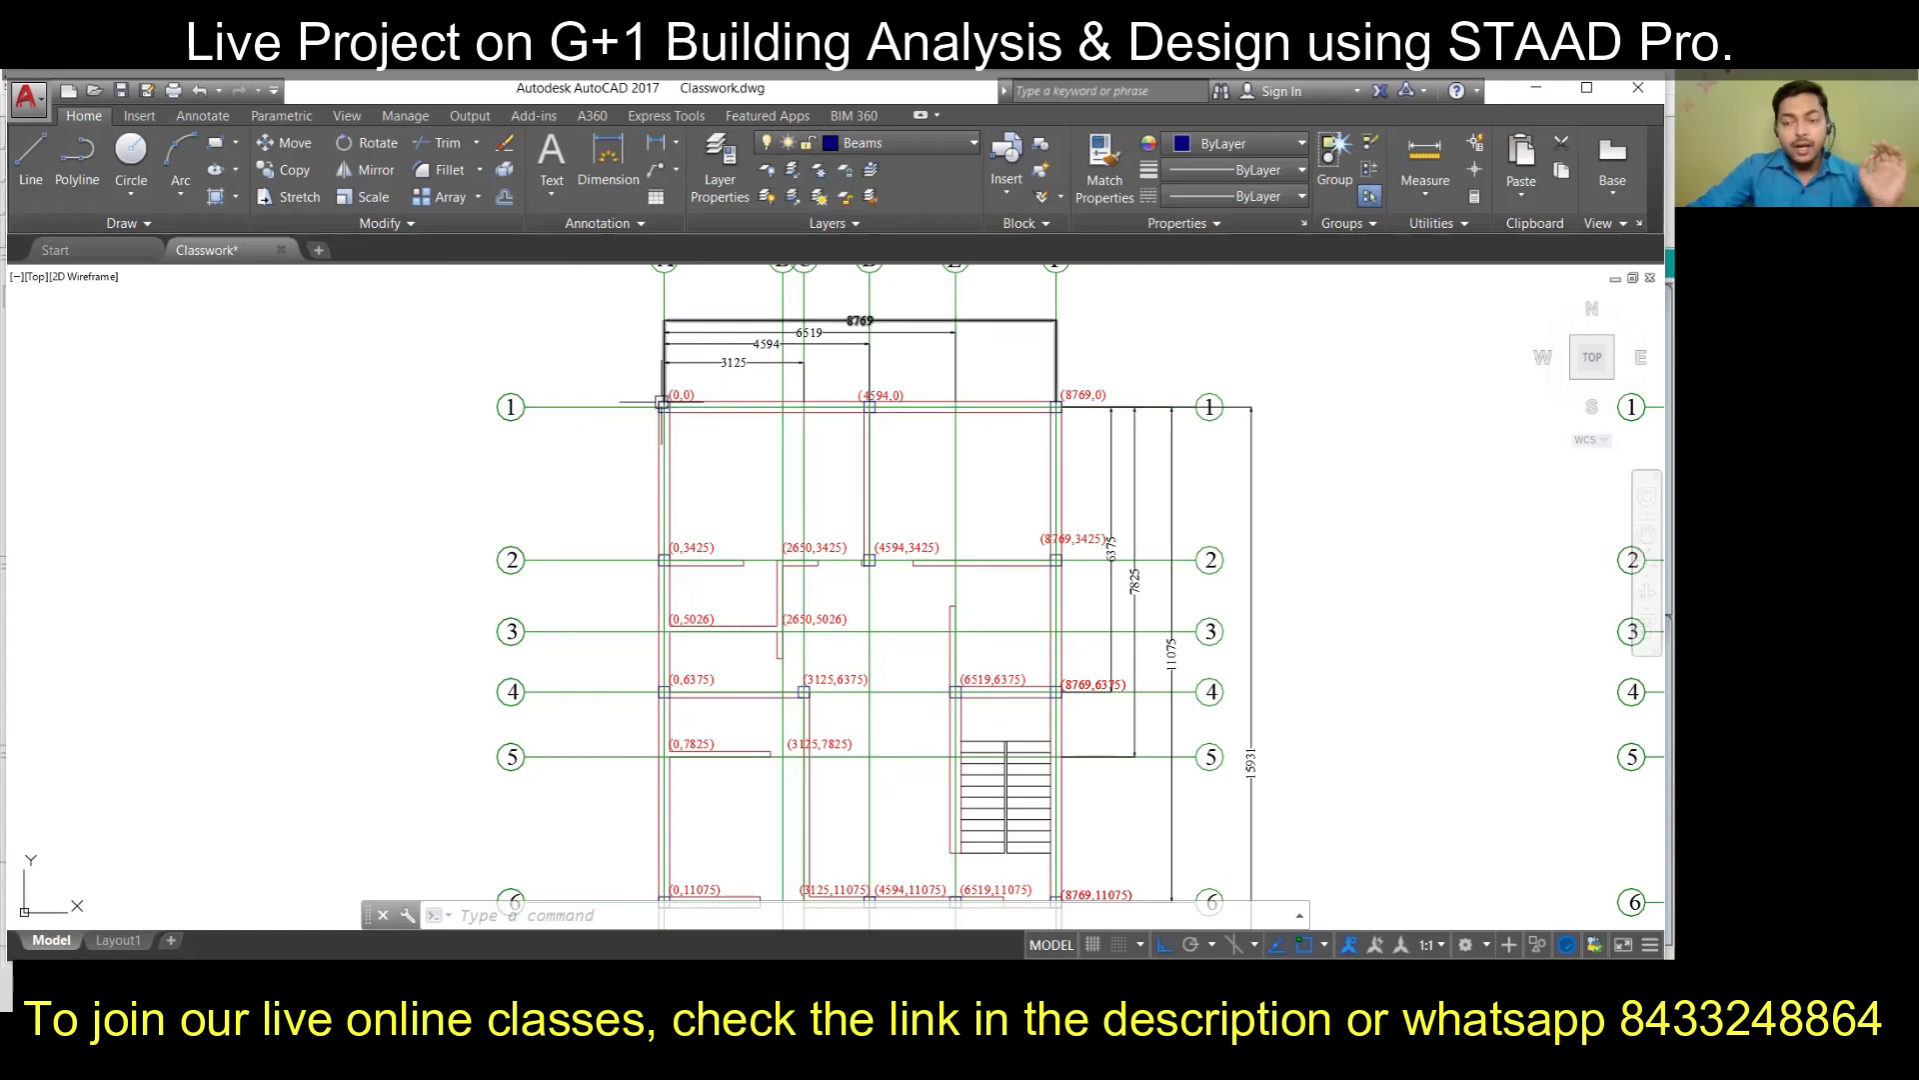
{"action": "scroll", "coordinate": [661, 402], "scroll_direction": "up", "scroll_amount": 4}
{"action": "mouse_move", "coordinate": [688, 437]}
{"action": "middle_mouse_down"}
{"action": "mouse_move", "coordinate": [558, 557]}
{"action": "mouse_move", "coordinate": [442, 565]}
{"action": "middle_mouse_up"}
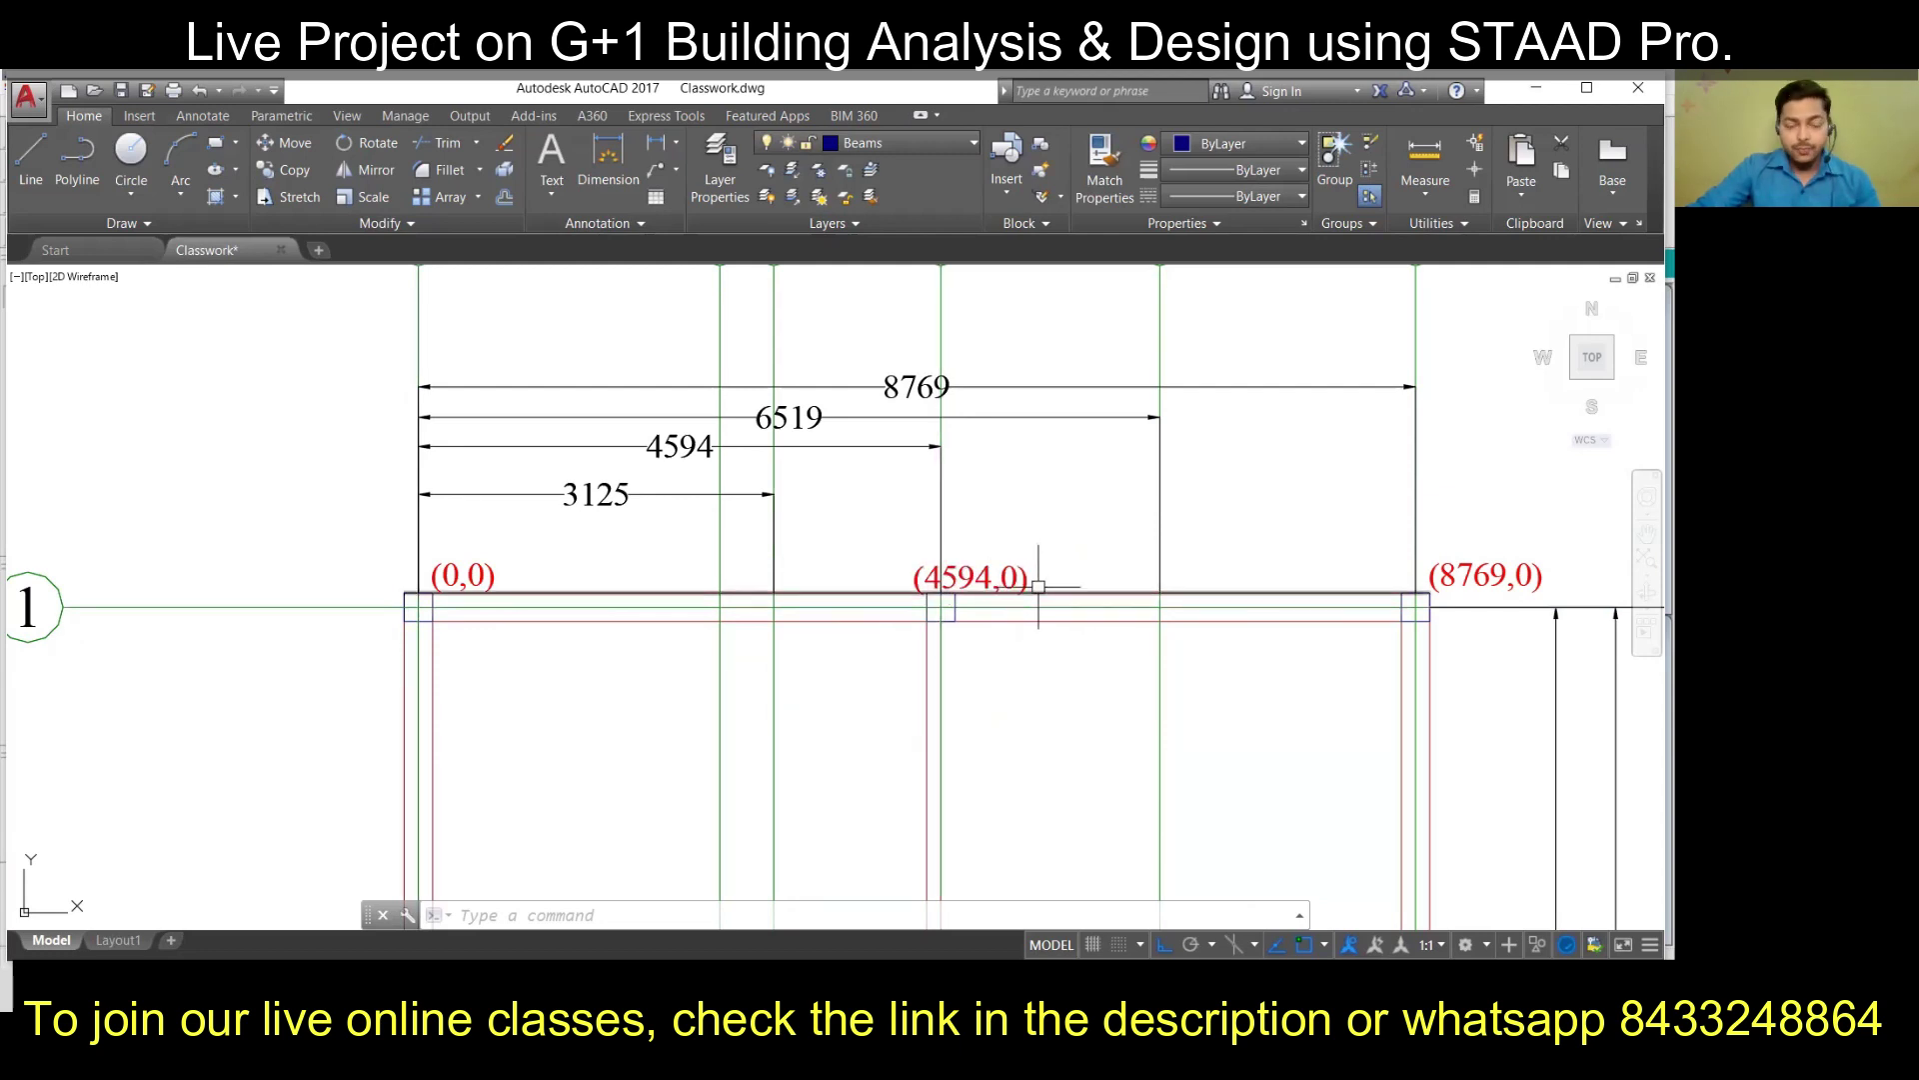
Switch to STAAD.Pro and enter node 1 at the origin in the node table with X set to 0
{"action": "mouse_move", "coordinate": [940, 985]}
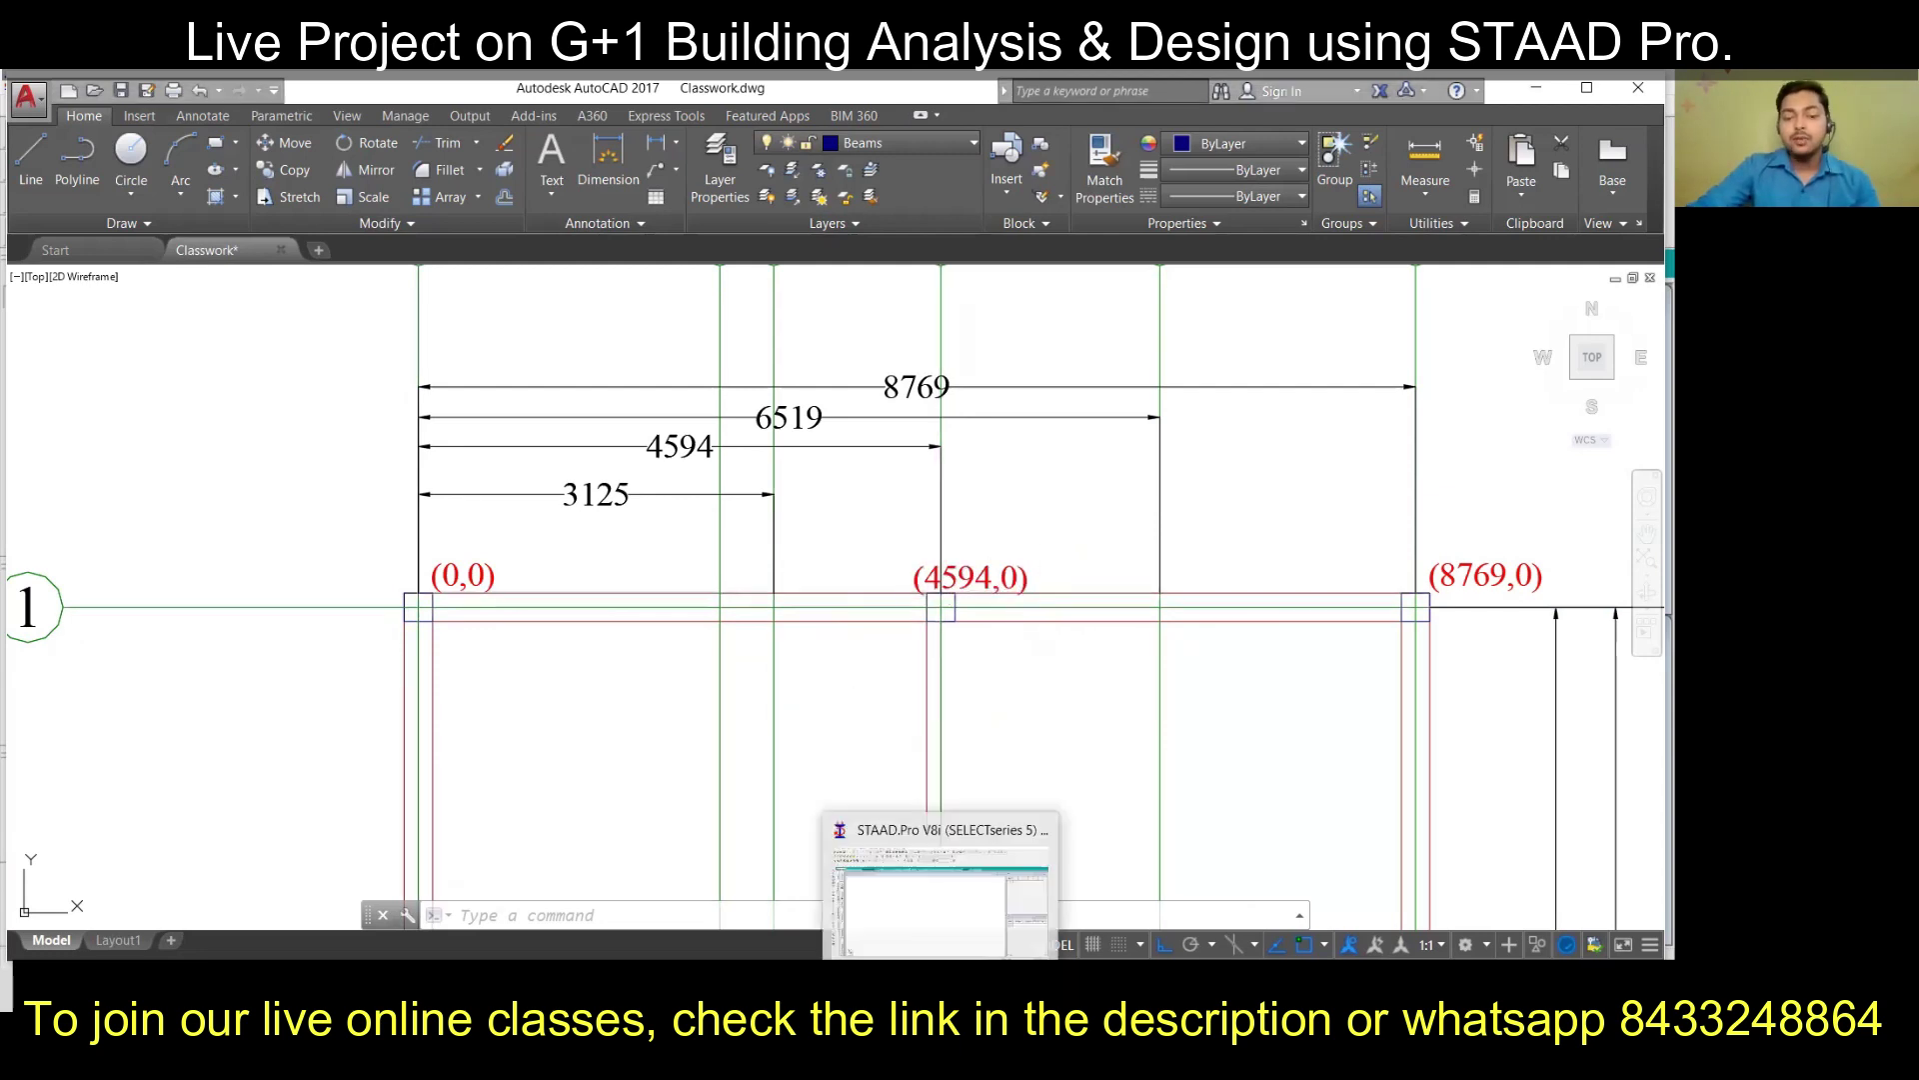
{"action": "left_click", "coordinate": [940, 870]}
{"action": "left_click", "coordinate": [1452, 365]}
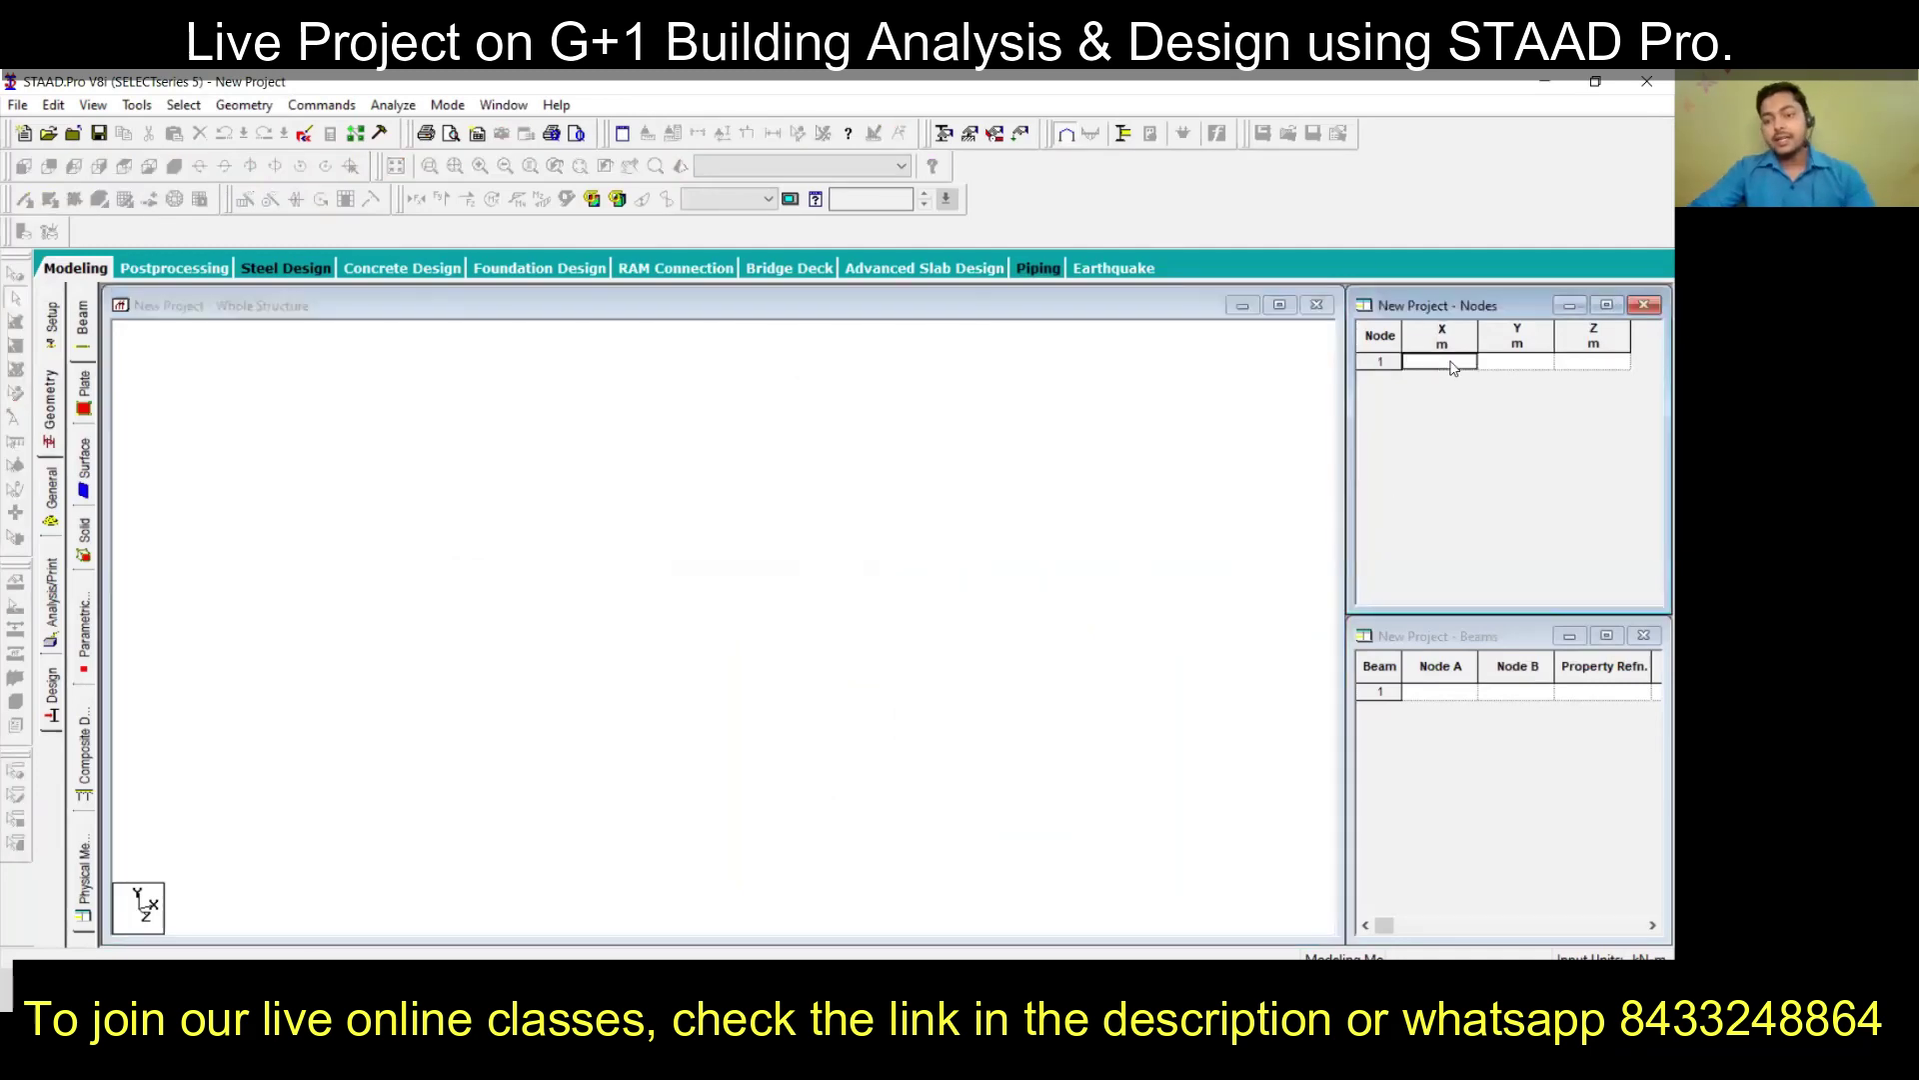
{"action": "type", "text": "0"}
{"action": "key", "text": "Tab"}
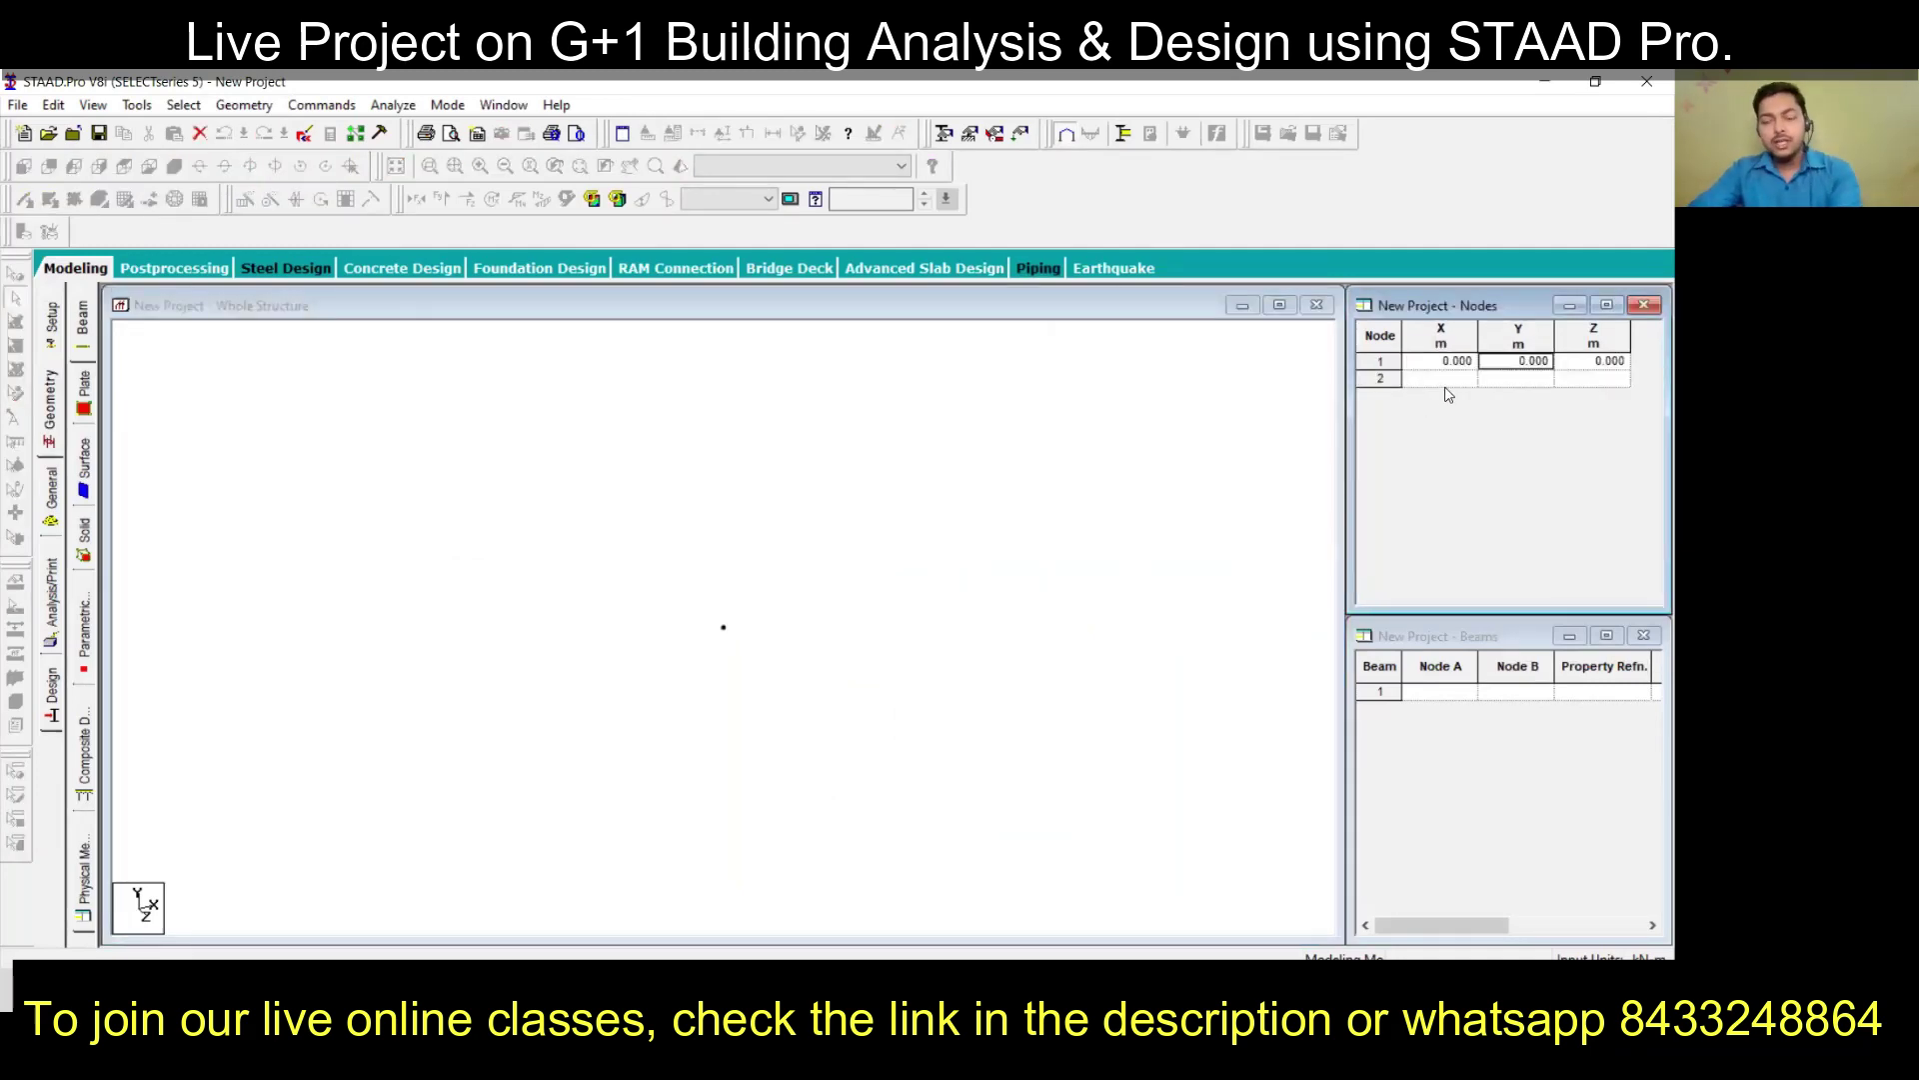
Add node 2 to the node table with an X coordinate of 4594
{"action": "left_click", "coordinate": [1451, 380]}
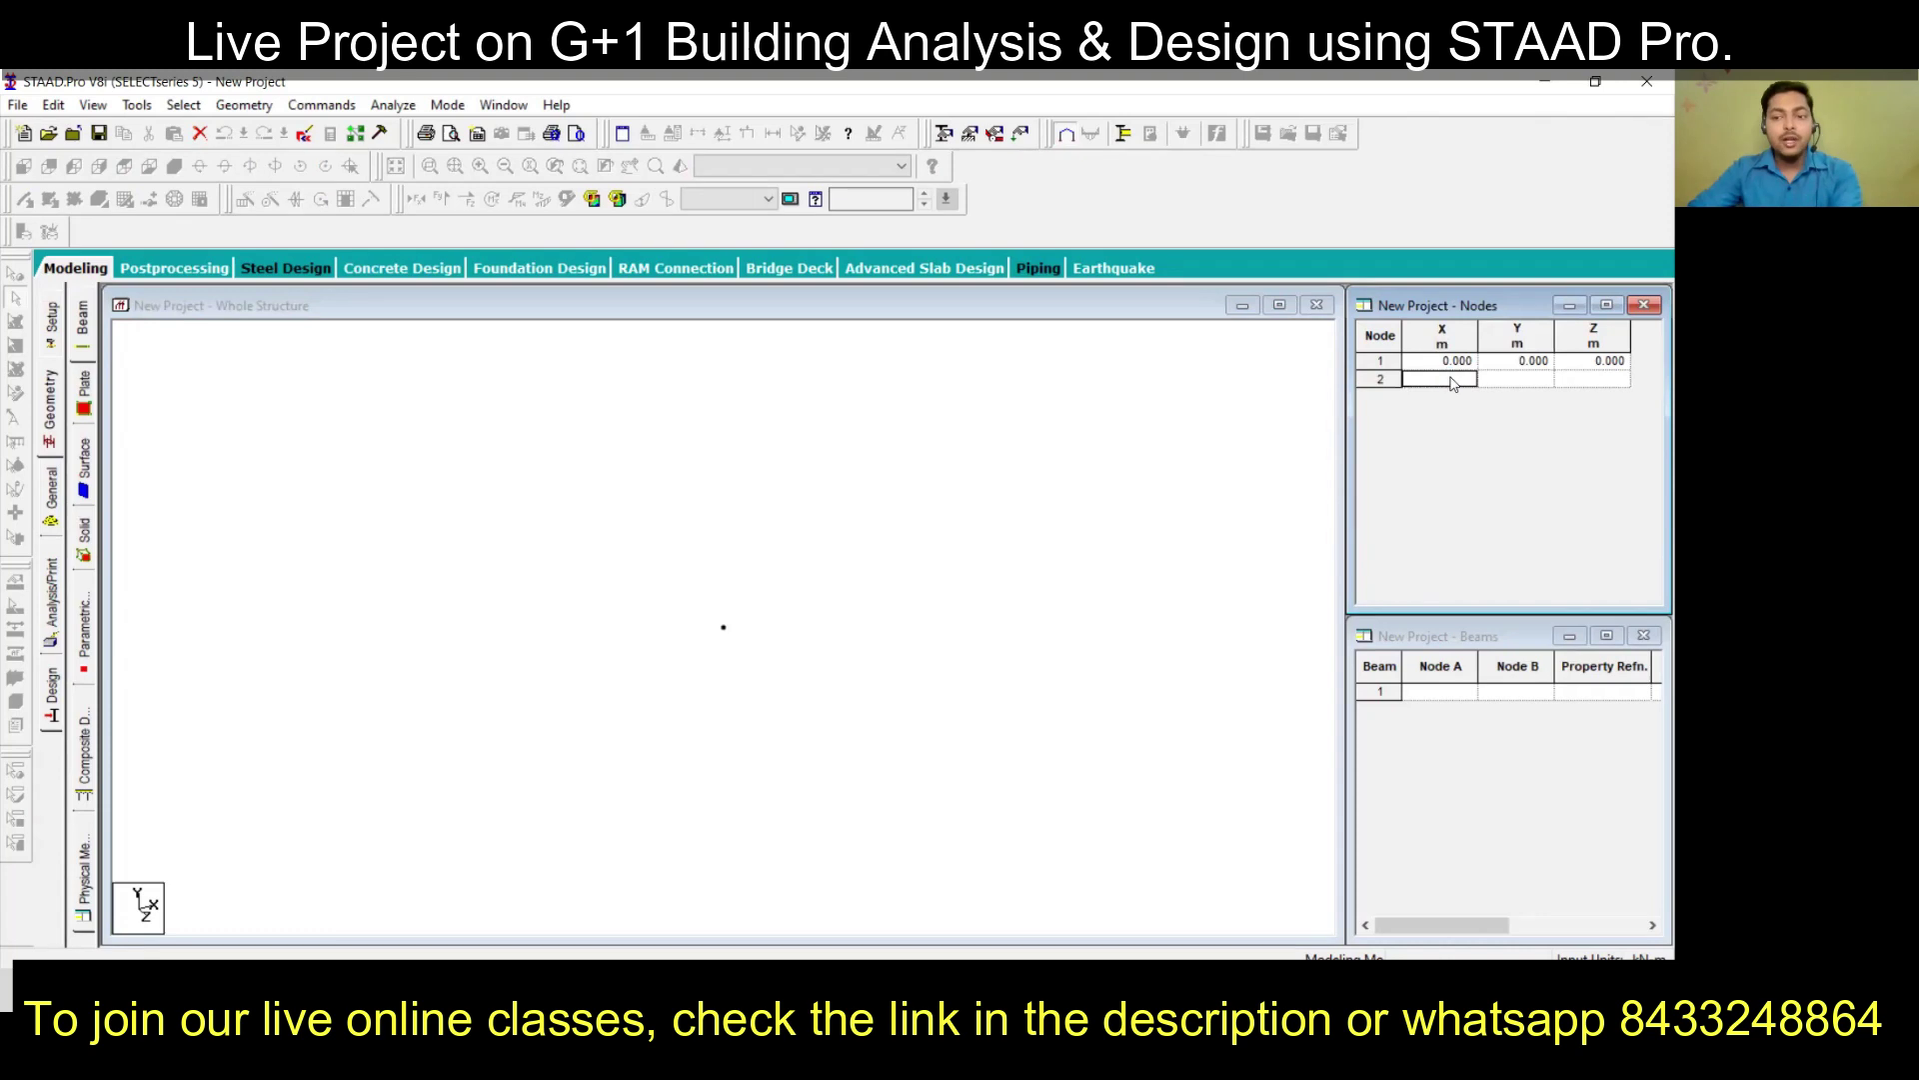
{"action": "type", "text": "459"}
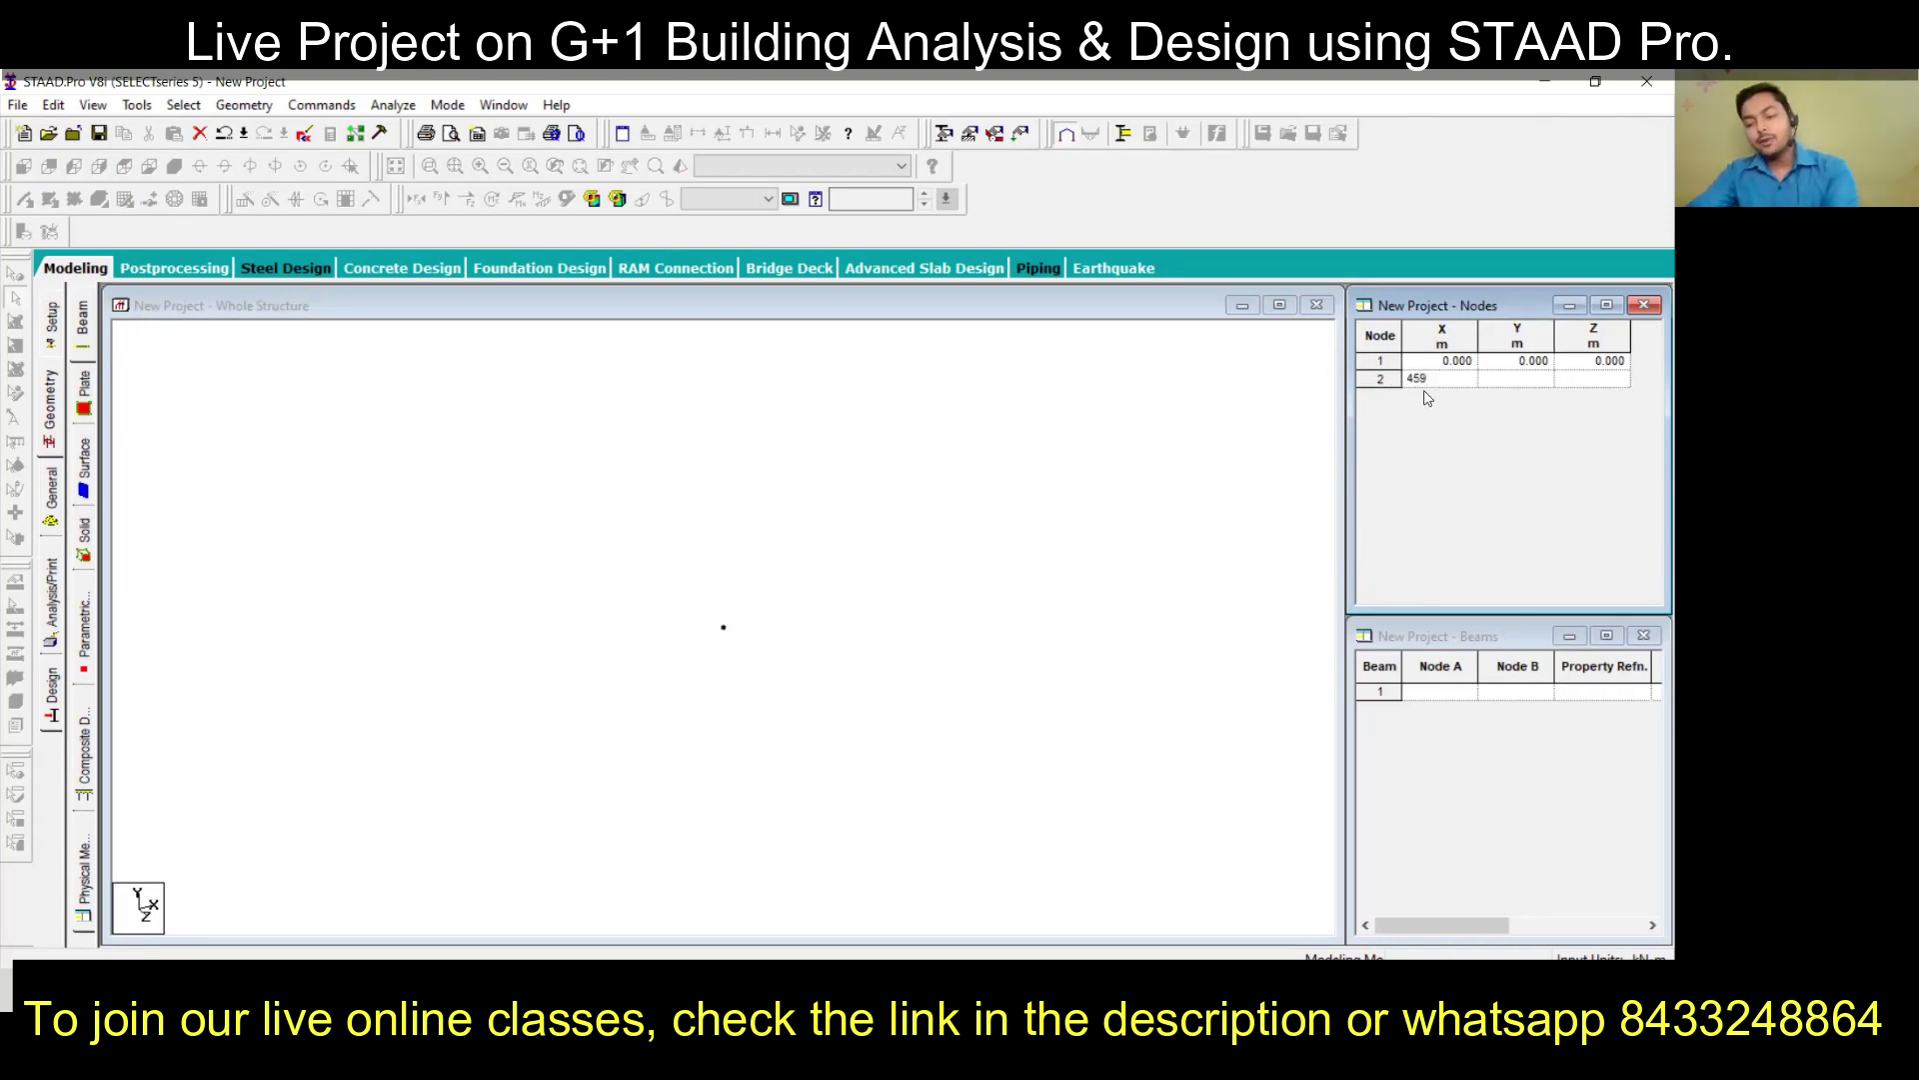
{"action": "type", "text": "4"}
{"action": "left_click", "coordinate": [1531, 382]}
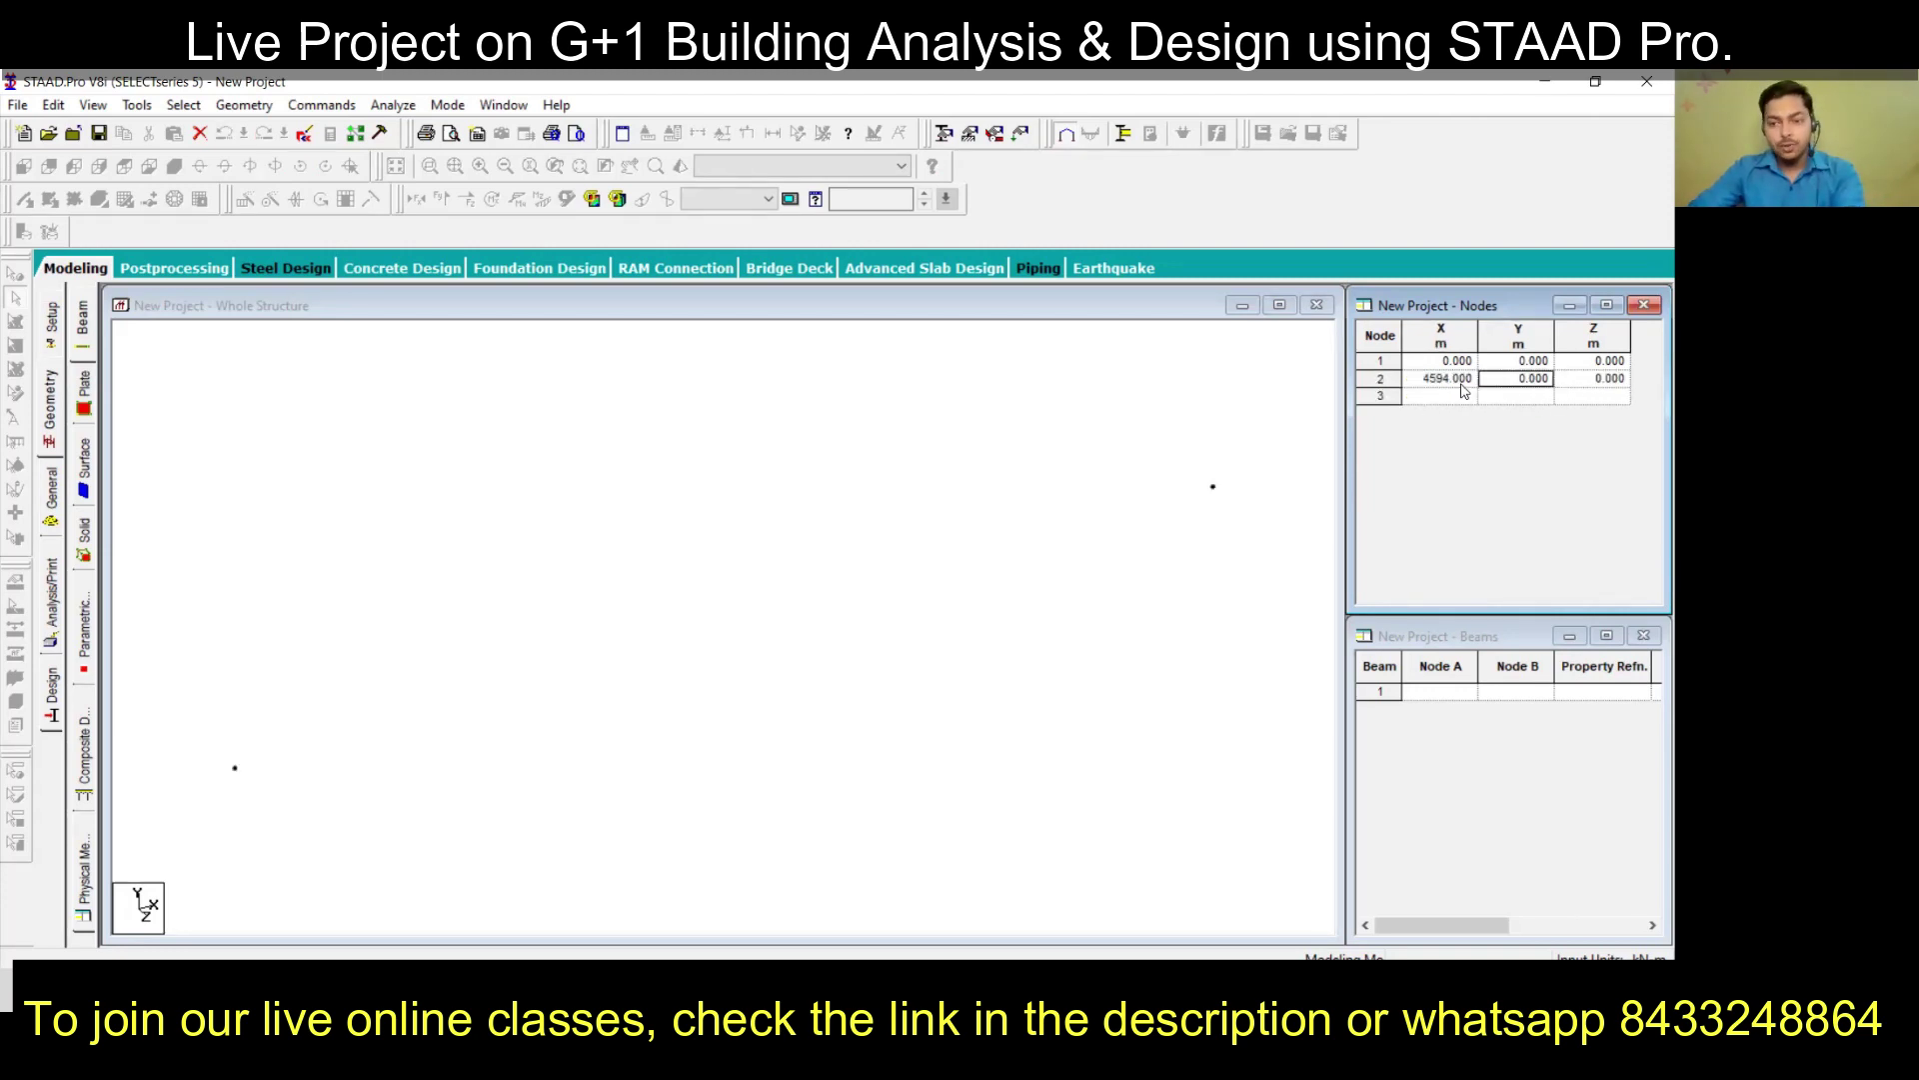
{"action": "left_click", "coordinate": [1454, 398]}
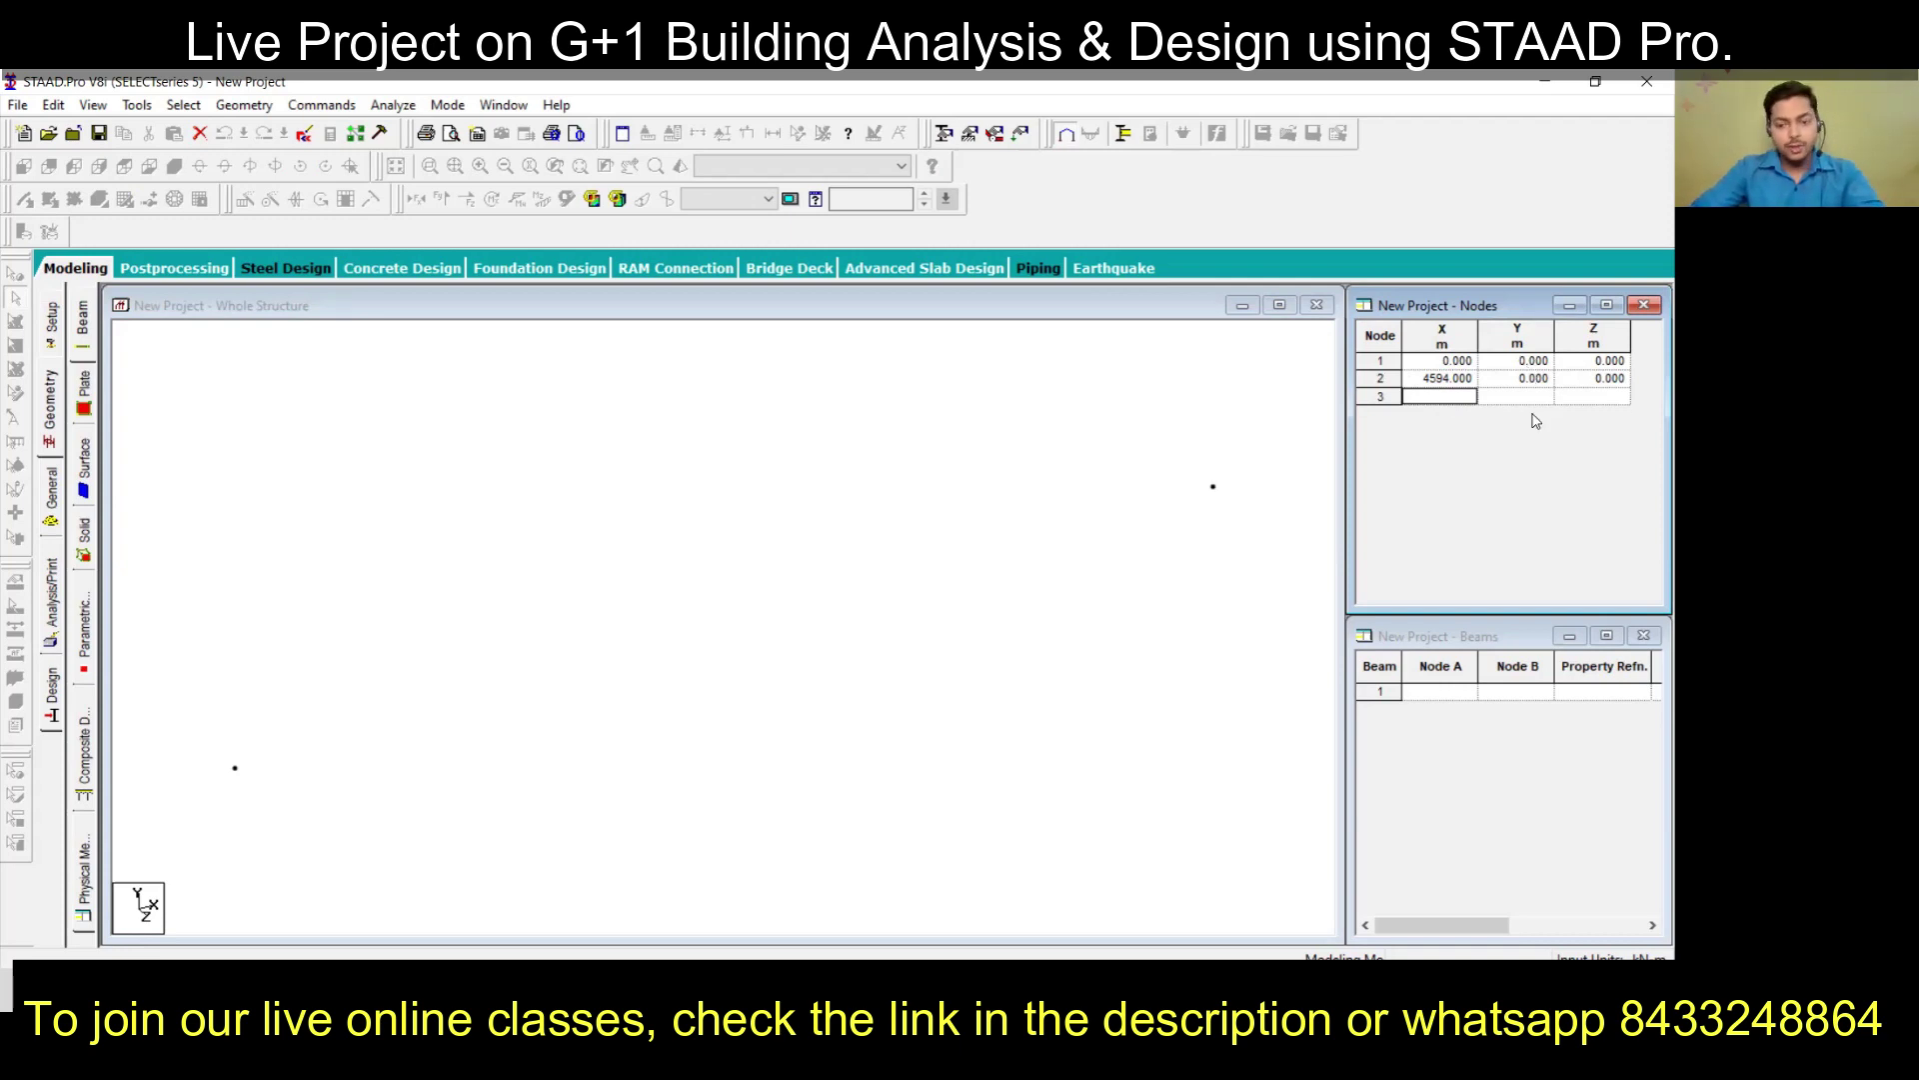
Check the third column's coordinates on grid line 1 in the AutoCAD plan and add node 3 in STAAD.Pro with X set to 8769
{"action": "key", "text": "alt+Tab"}
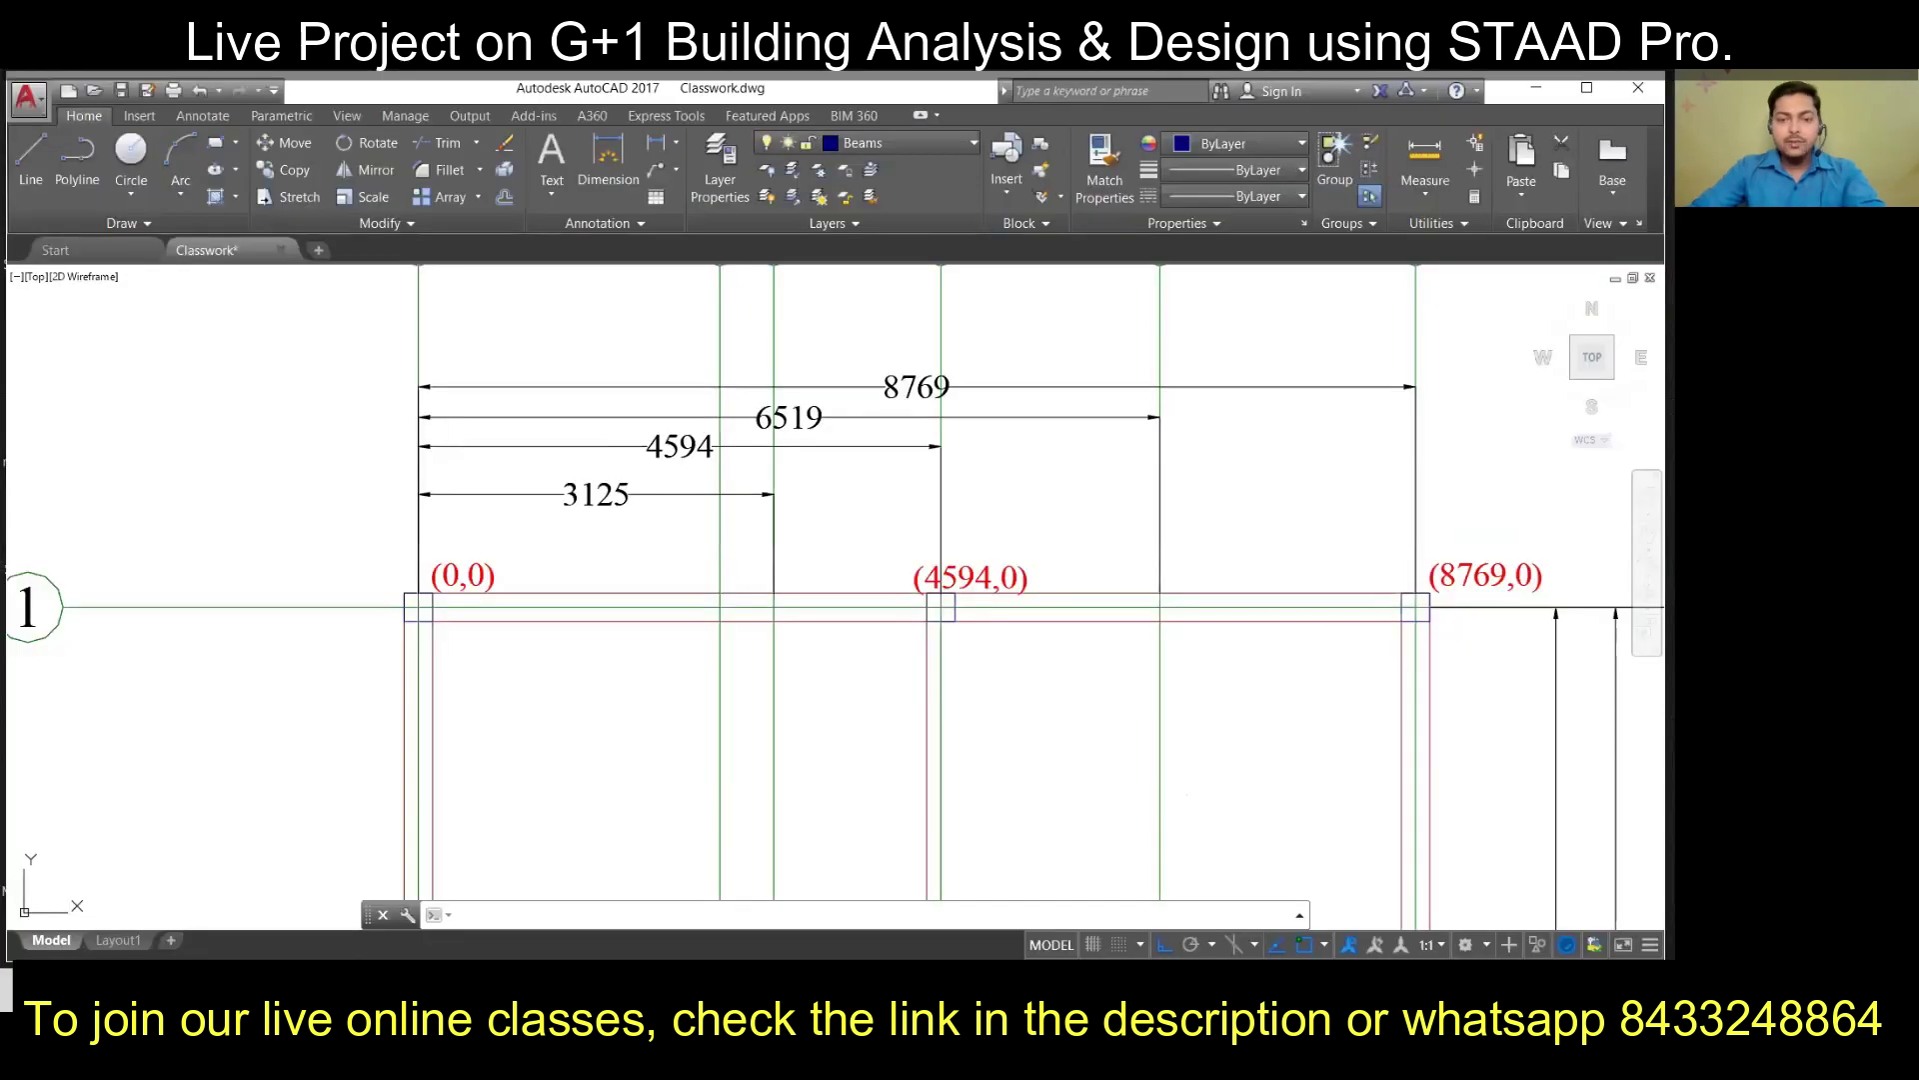
{"action": "scroll", "coordinate": [763, 638], "scroll_direction": "down", "scroll_amount": 2}
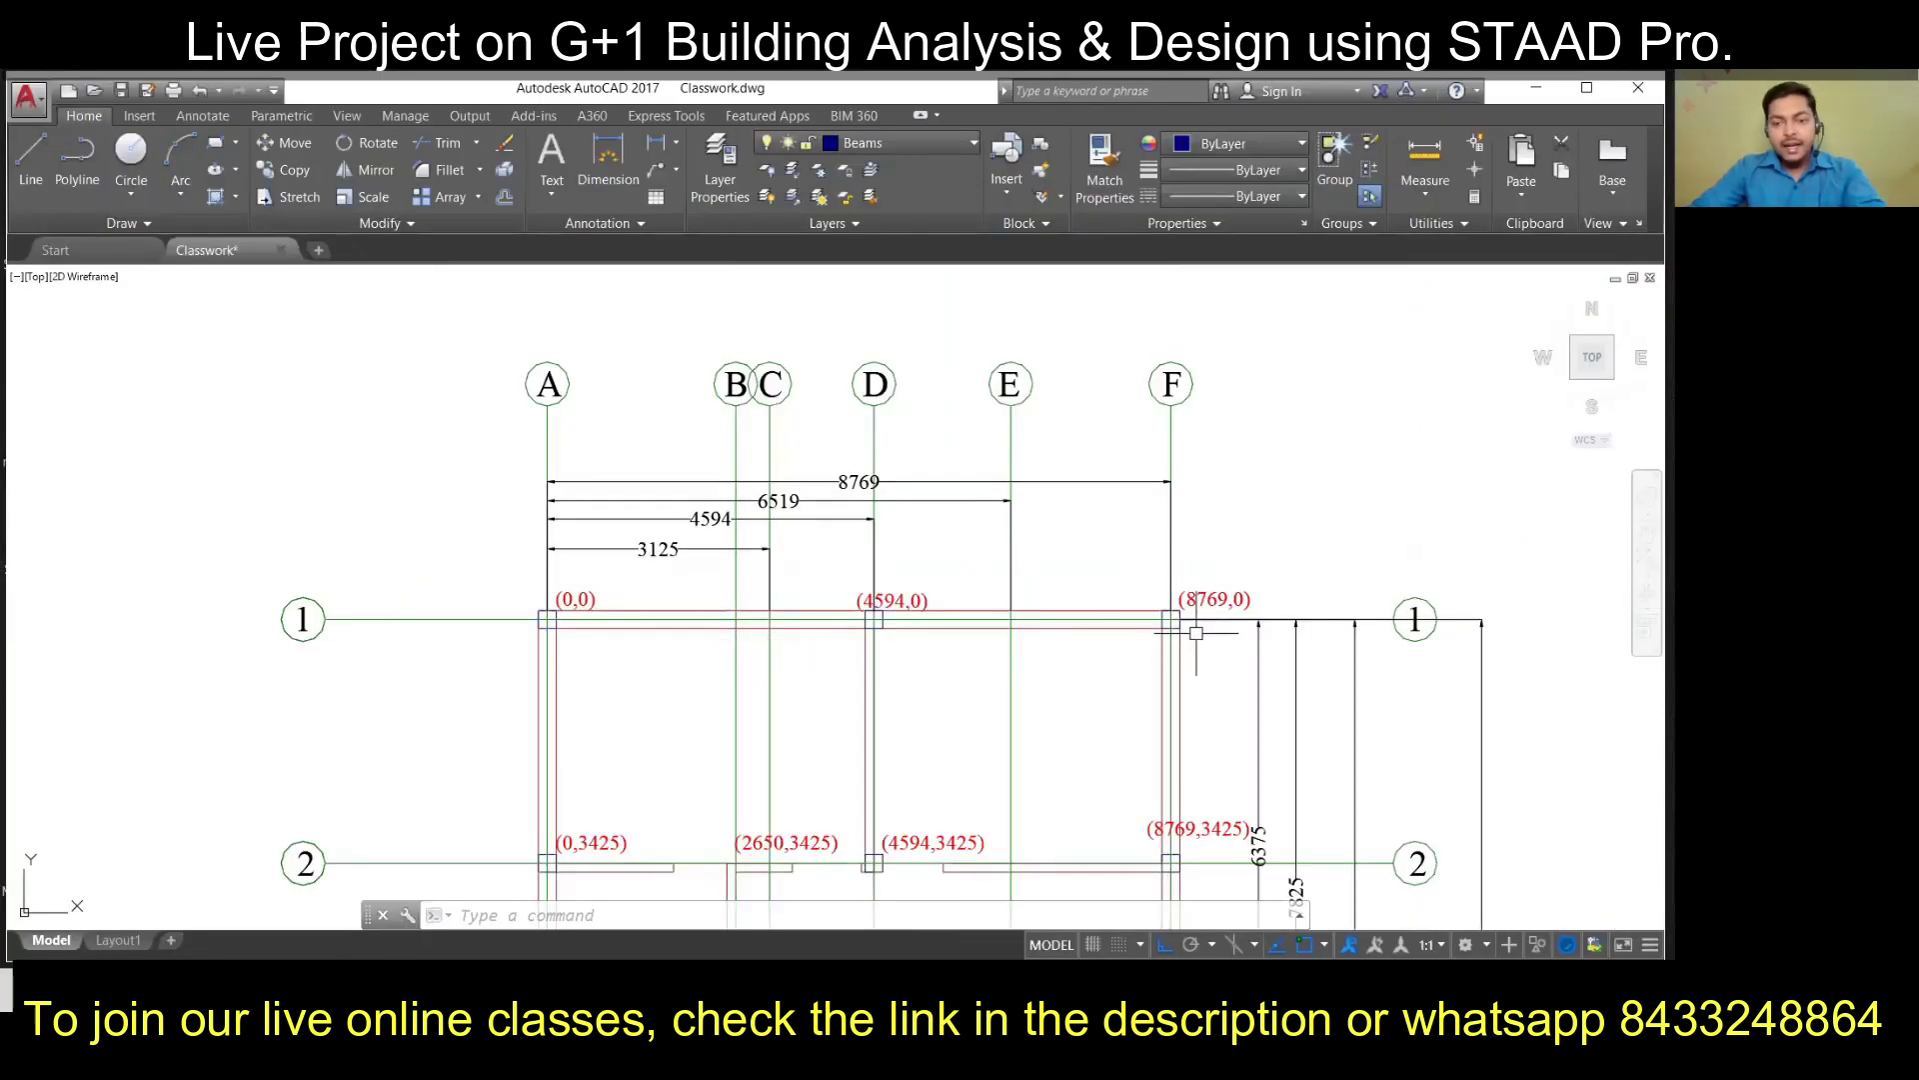
{"action": "key", "text": "alt+Tab"}
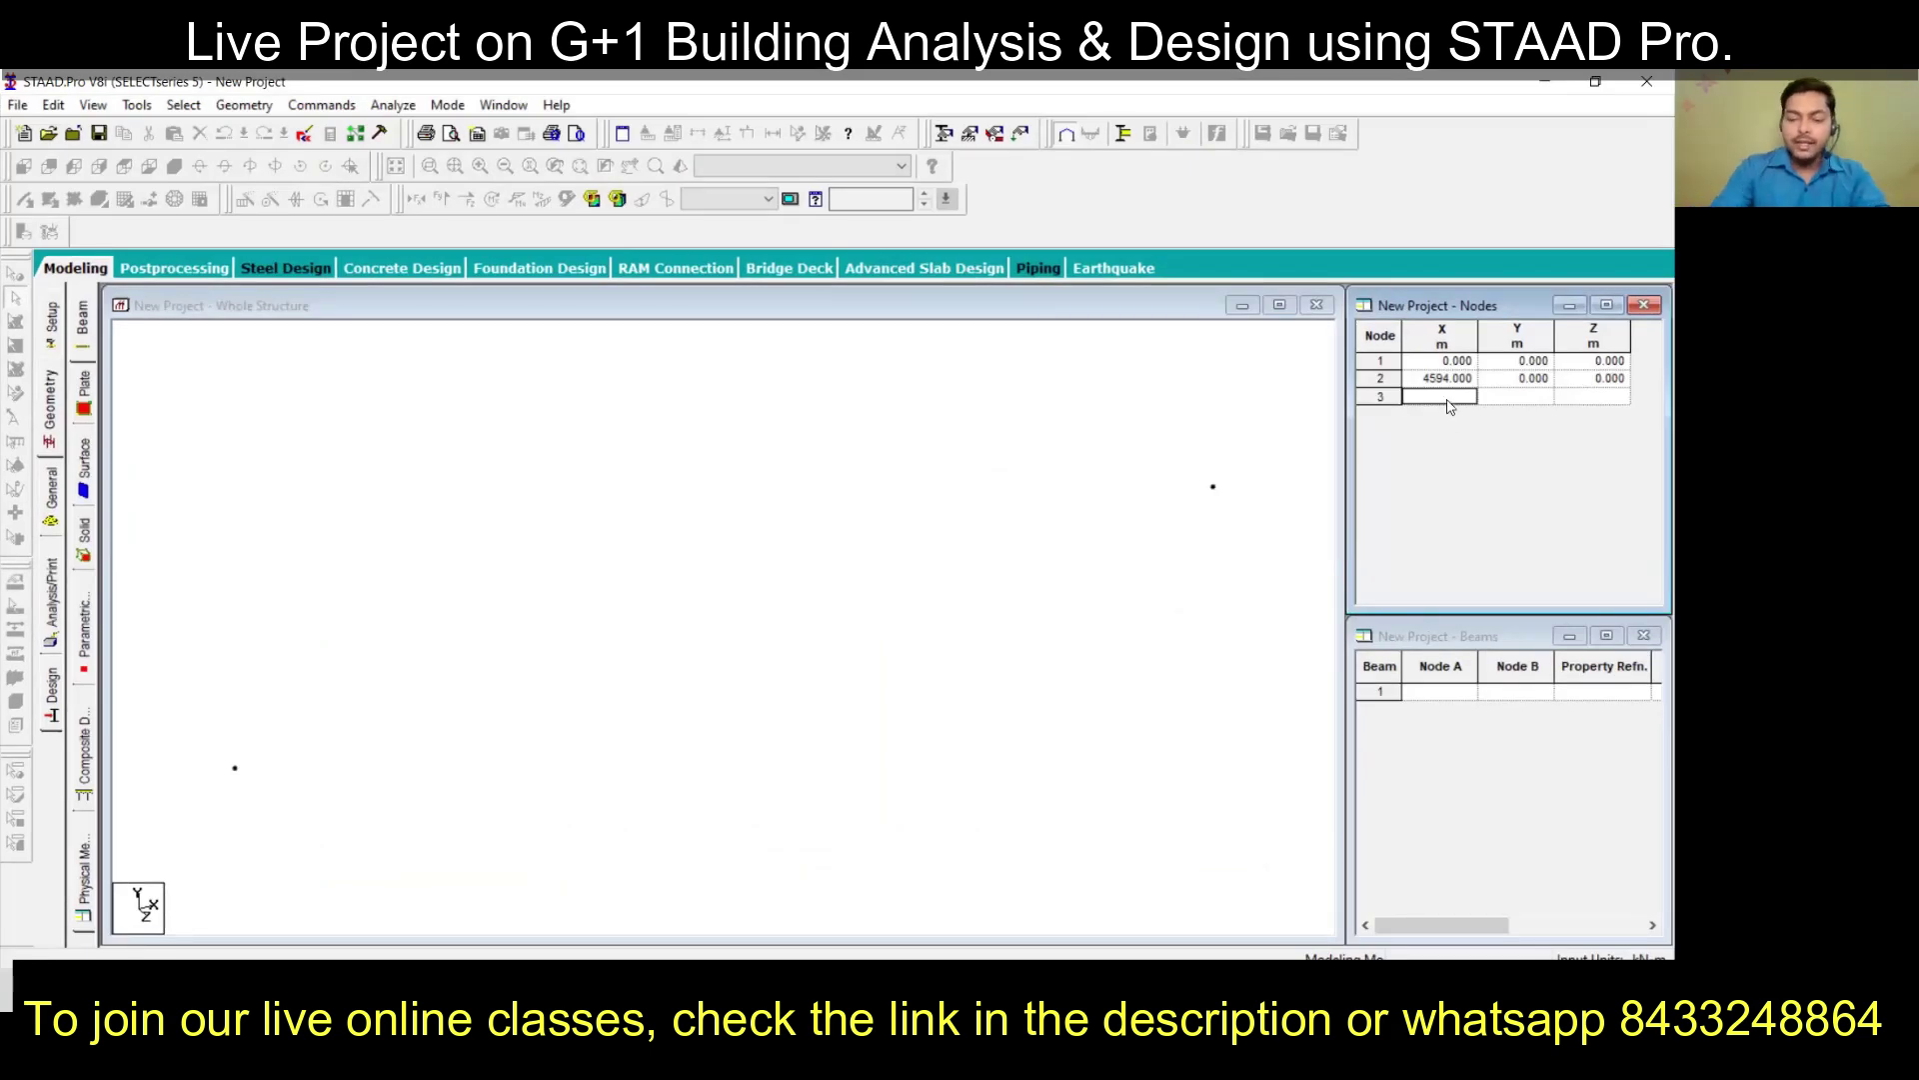
{"action": "type", "text": "8769"}
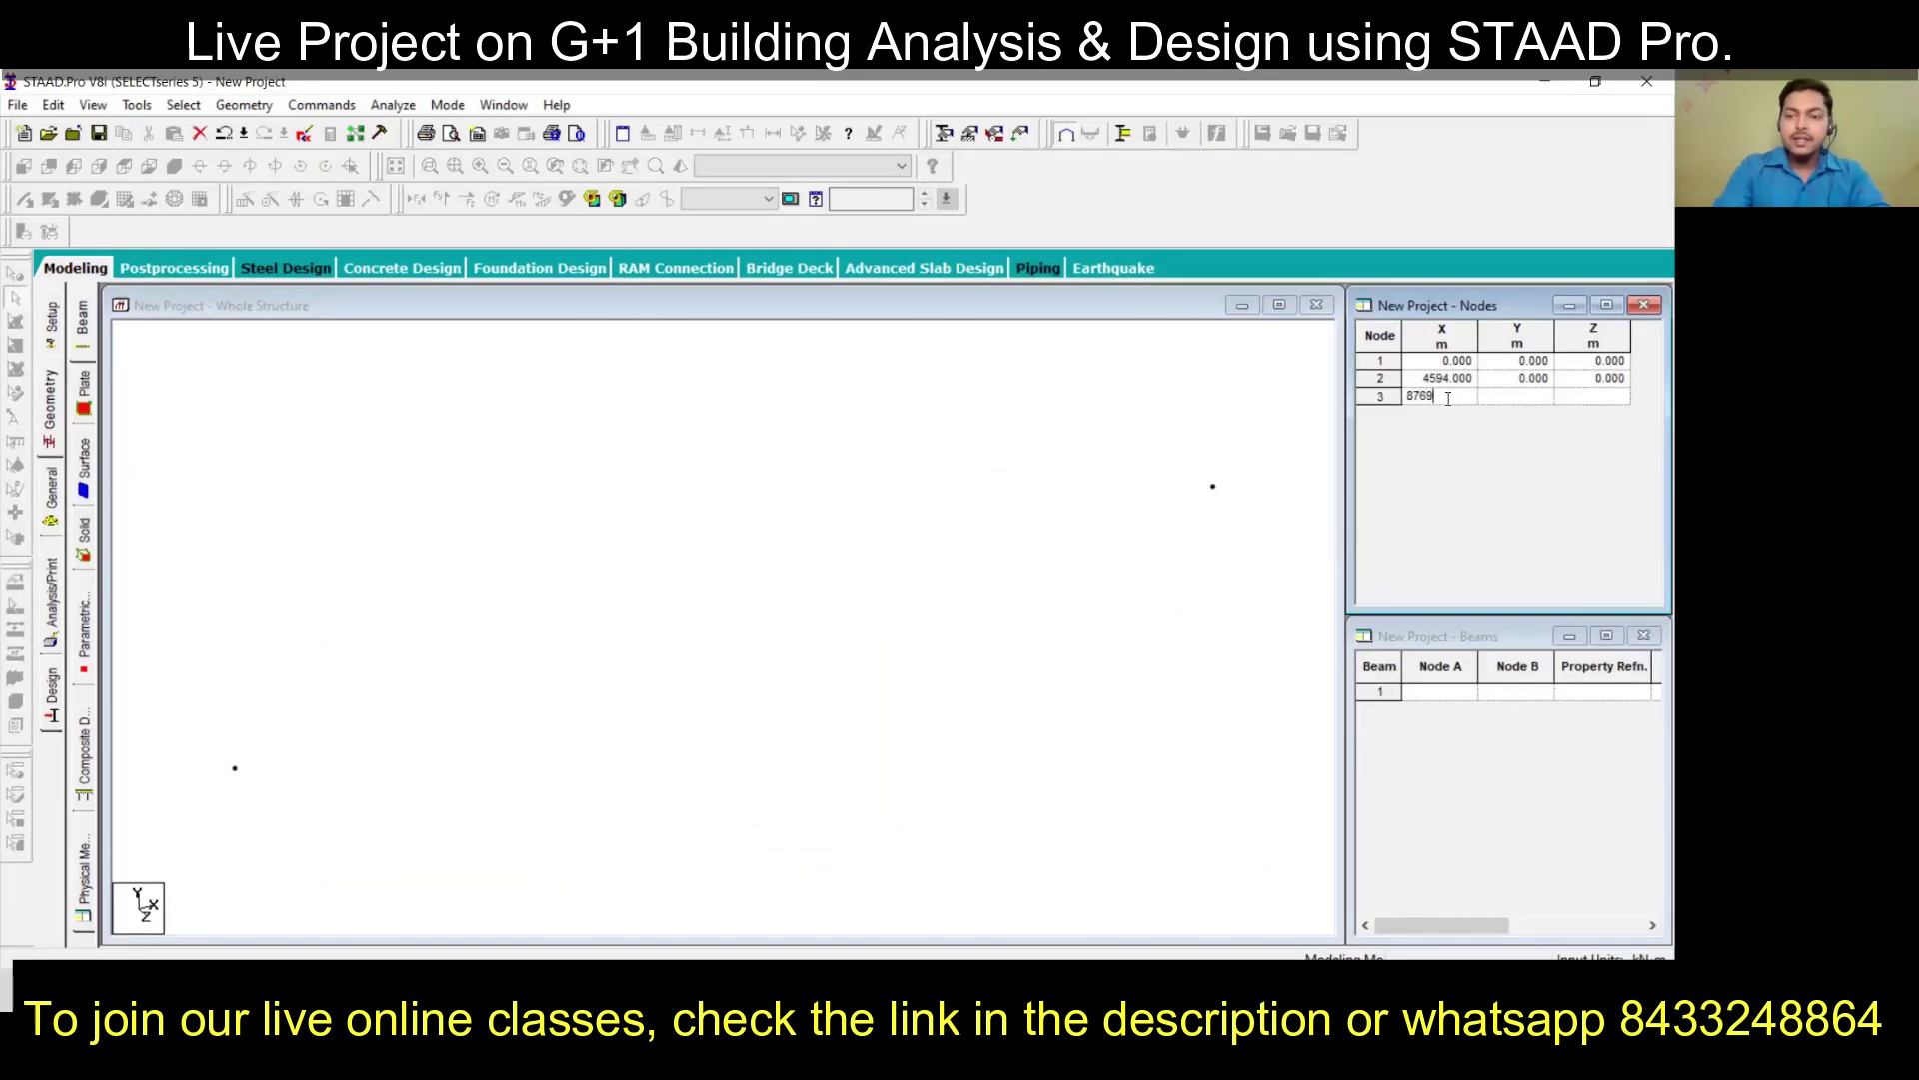
{"action": "key", "text": "Tab"}
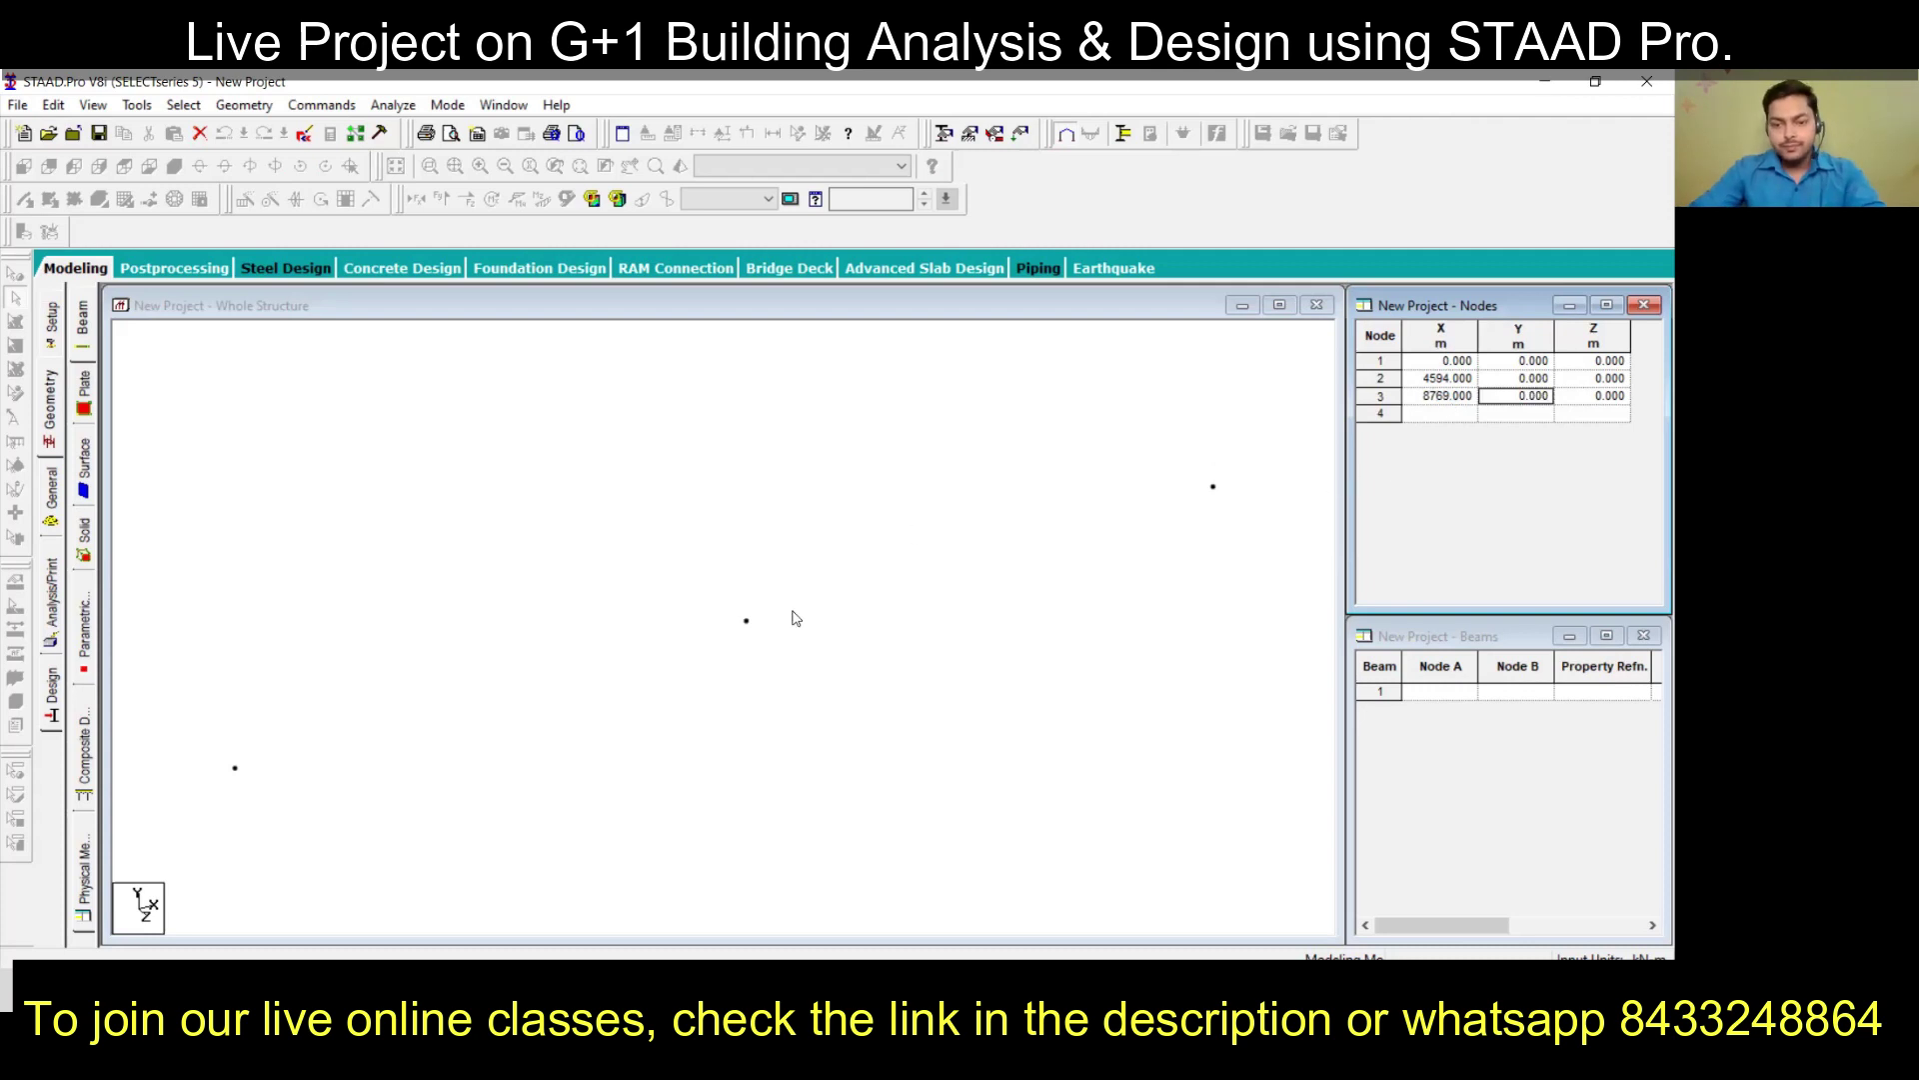
Check the first column on grid line 2 in the AutoCAD plan and add node 4 in STAAD.Pro with X 0 and Z 3425
{"action": "key", "text": "alt+Tab"}
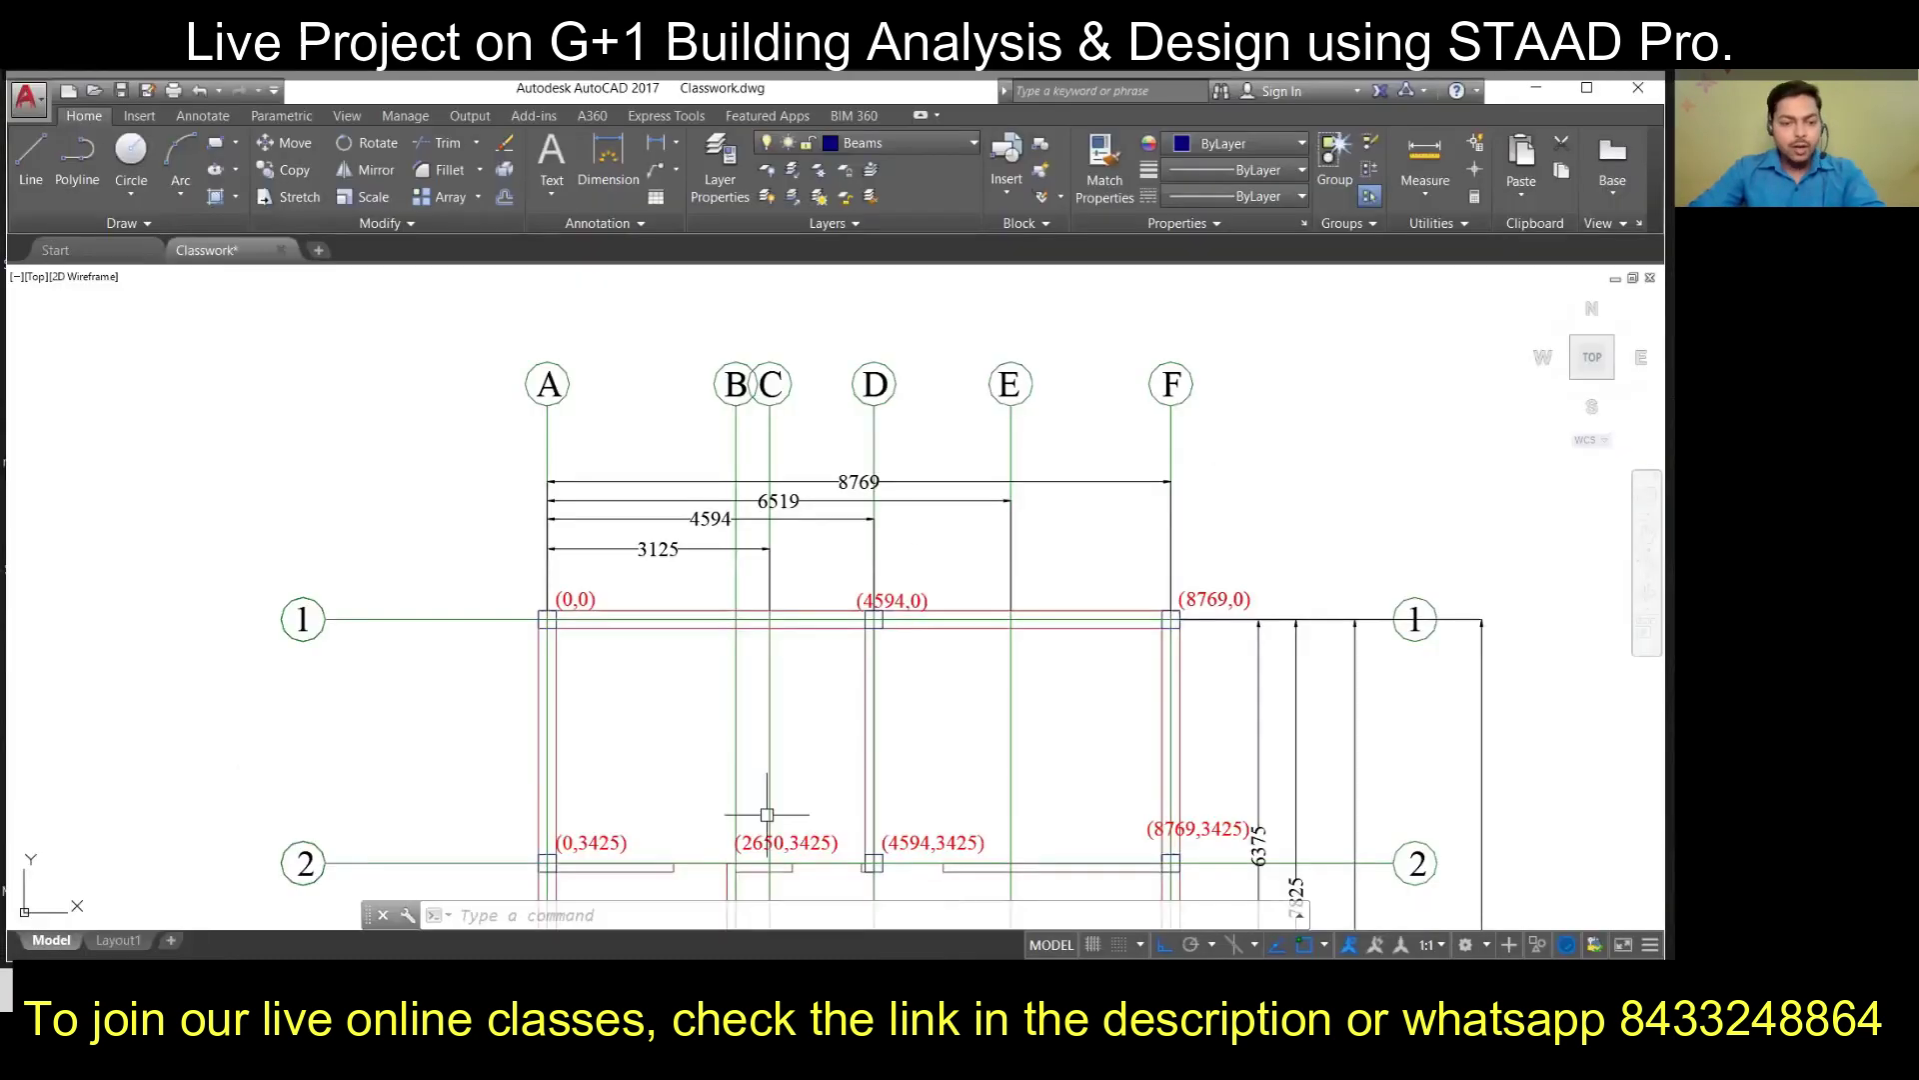
{"action": "scroll", "coordinate": [667, 577], "scroll_direction": "down", "scroll_amount": 4}
{"action": "middle_click_drag", "start_coordinate": [656, 627], "coordinate": [621, 561]}
{"action": "scroll", "coordinate": [615, 598], "scroll_direction": "up", "scroll_amount": 8}
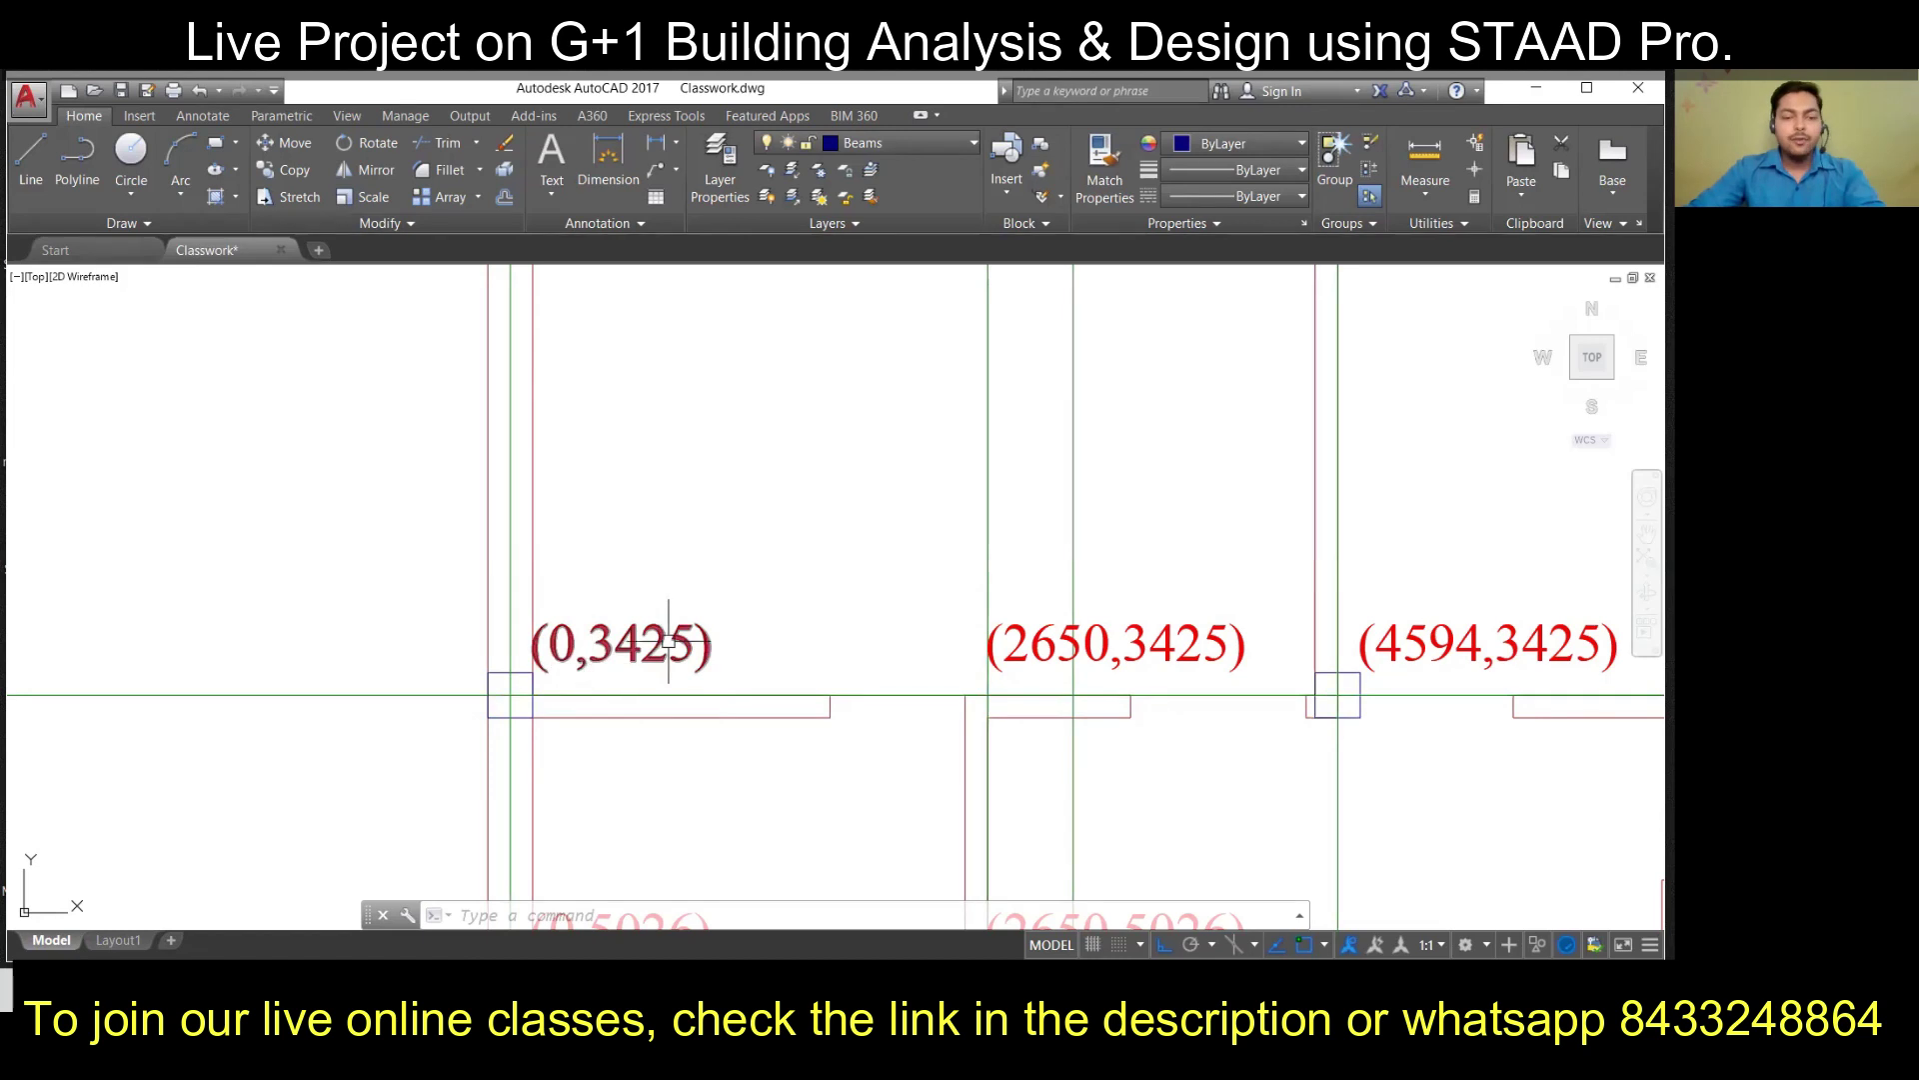
{"action": "key", "text": "alt+Tab"}
{"action": "left_click", "coordinate": [1445, 417]}
{"action": "type", "text": "0"}
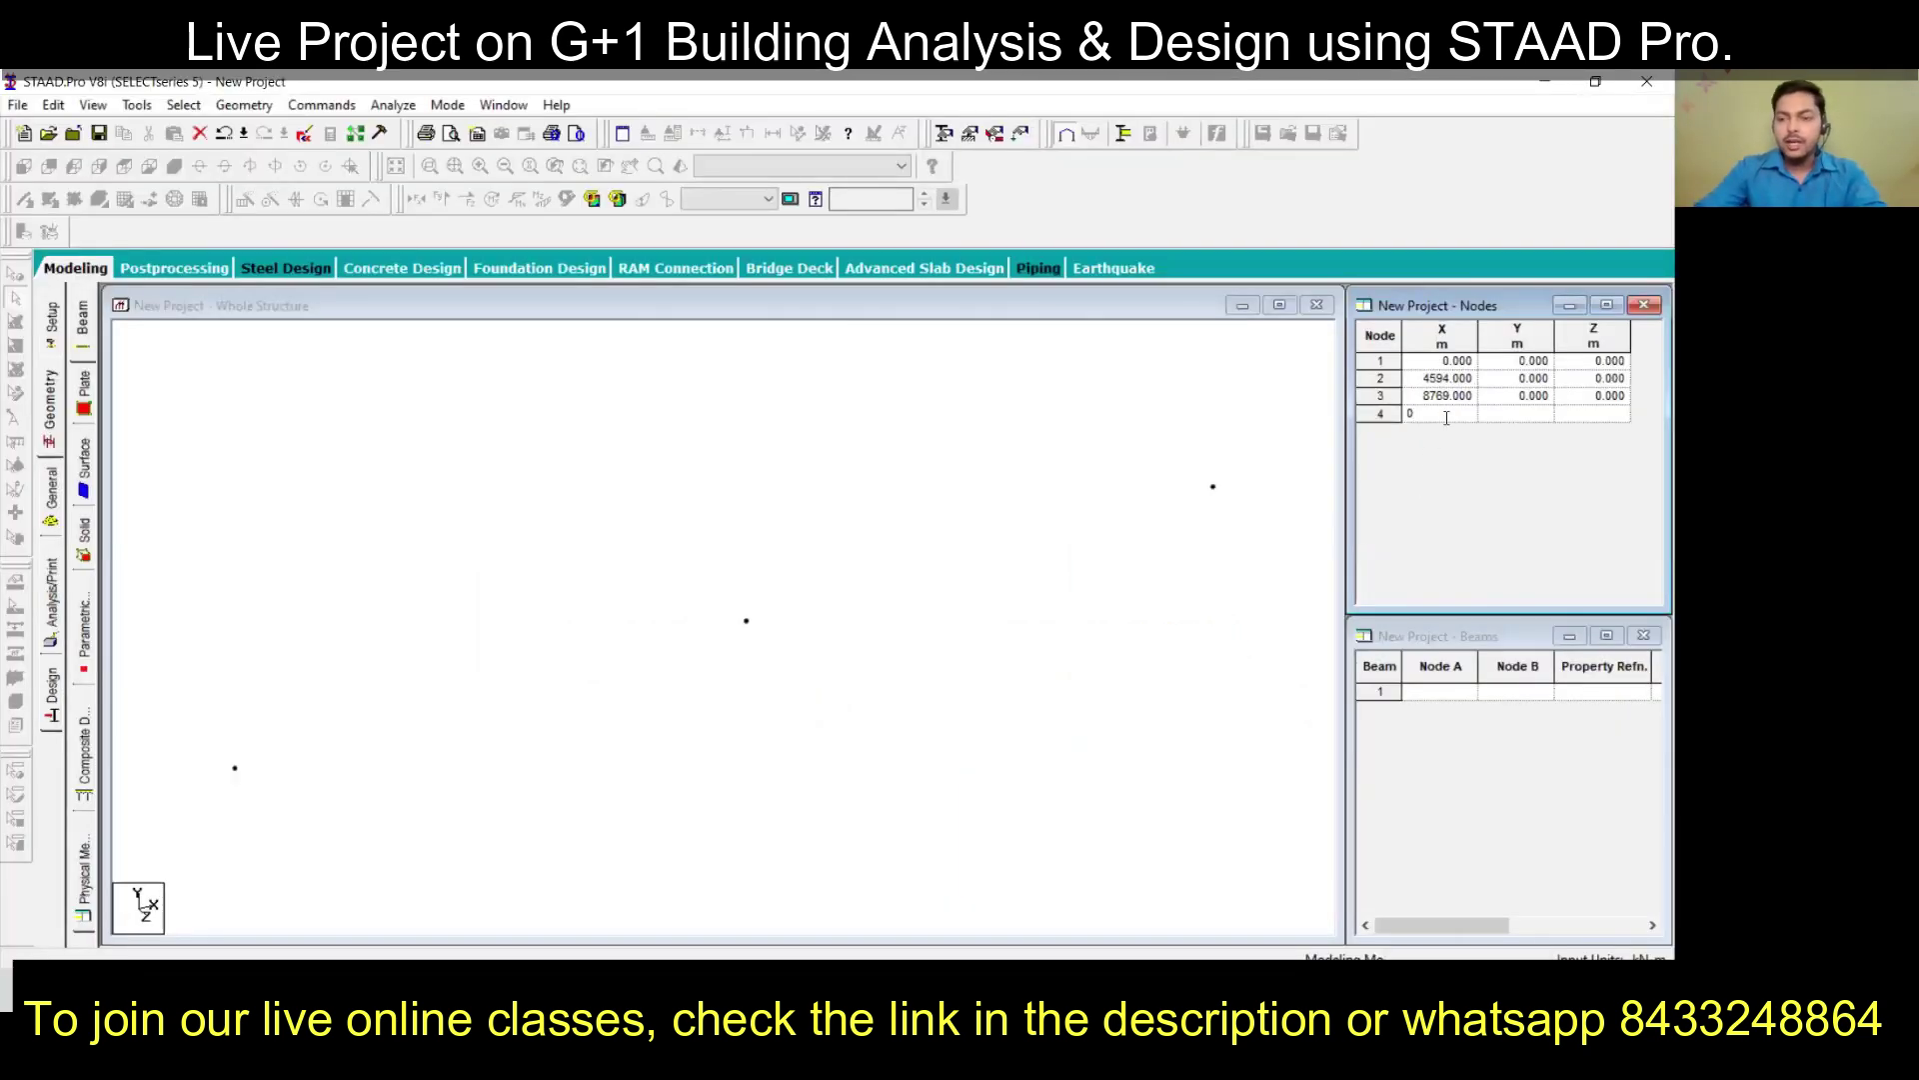
{"action": "left_click", "coordinate": [1606, 415]}
{"action": "type", "text": "34"}
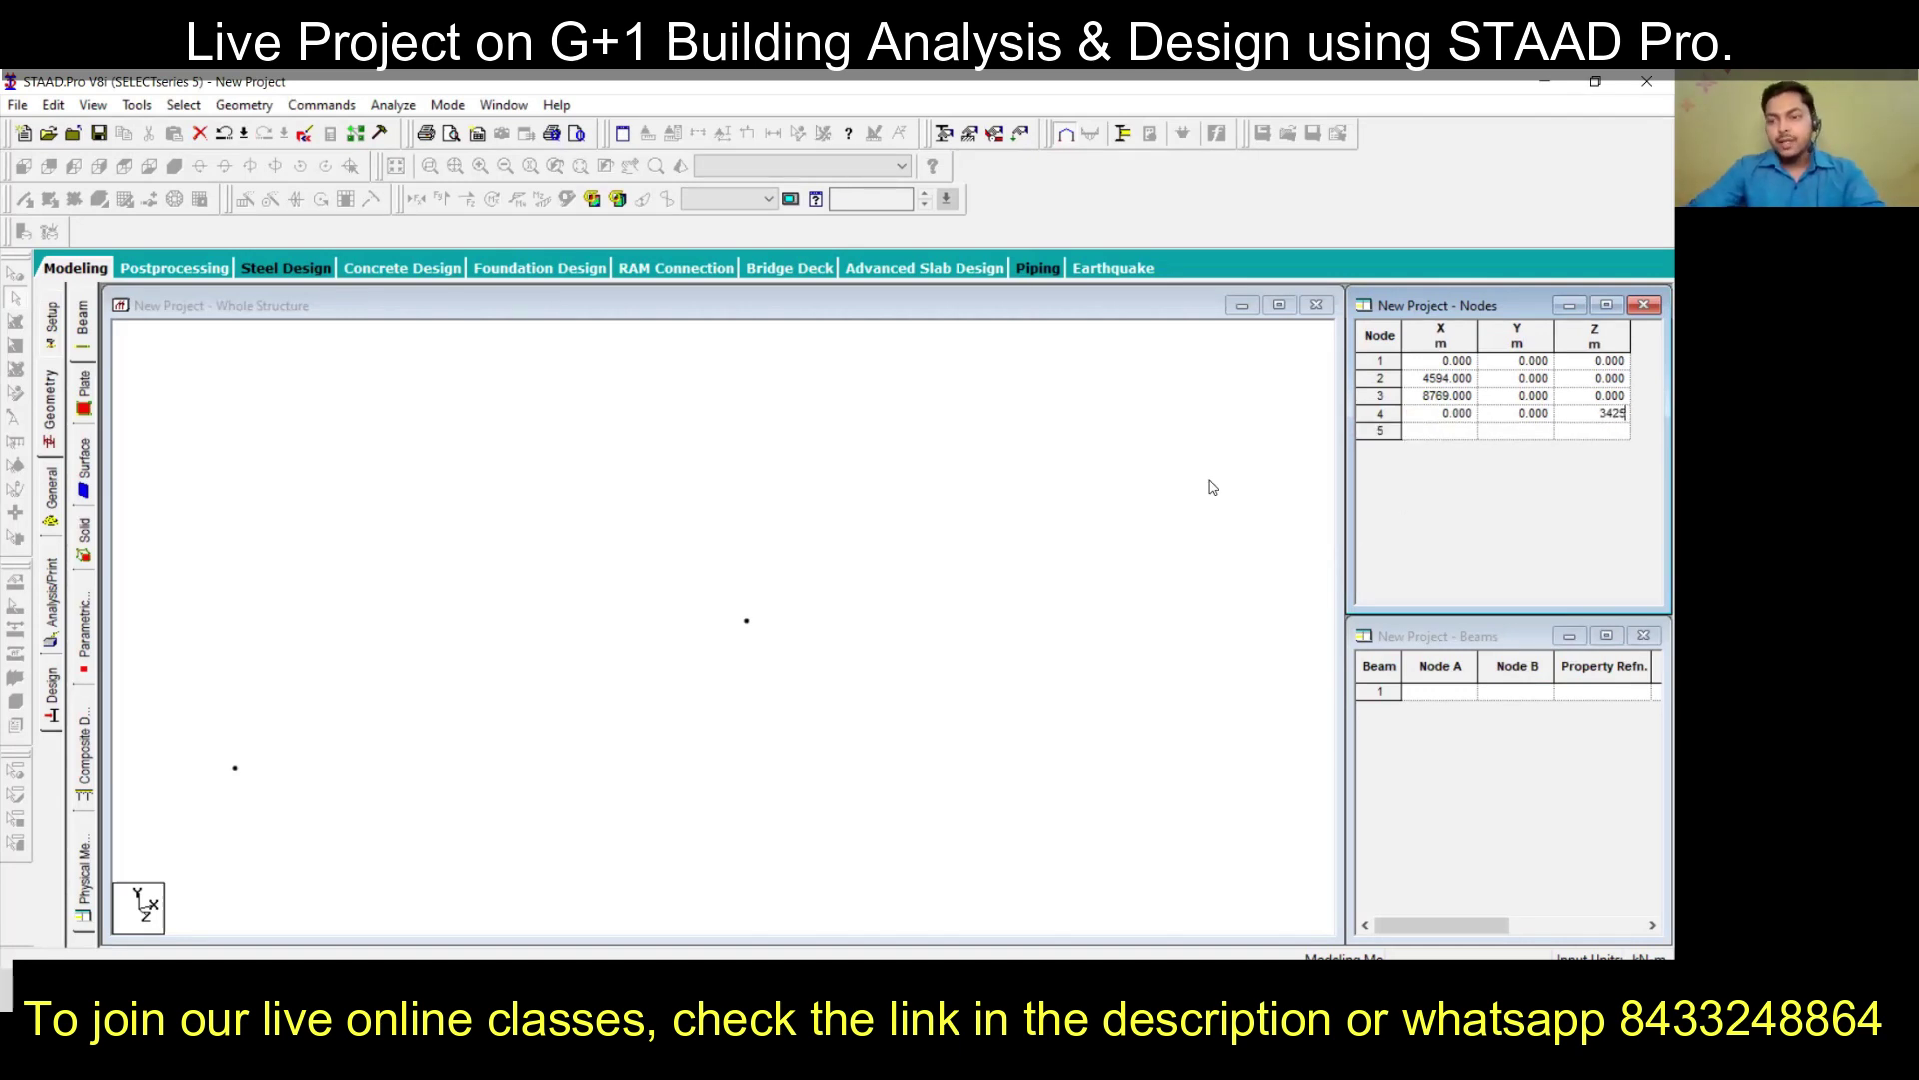
{"action": "type", "text": "25"}
{"action": "left_click", "coordinate": [1458, 436]}
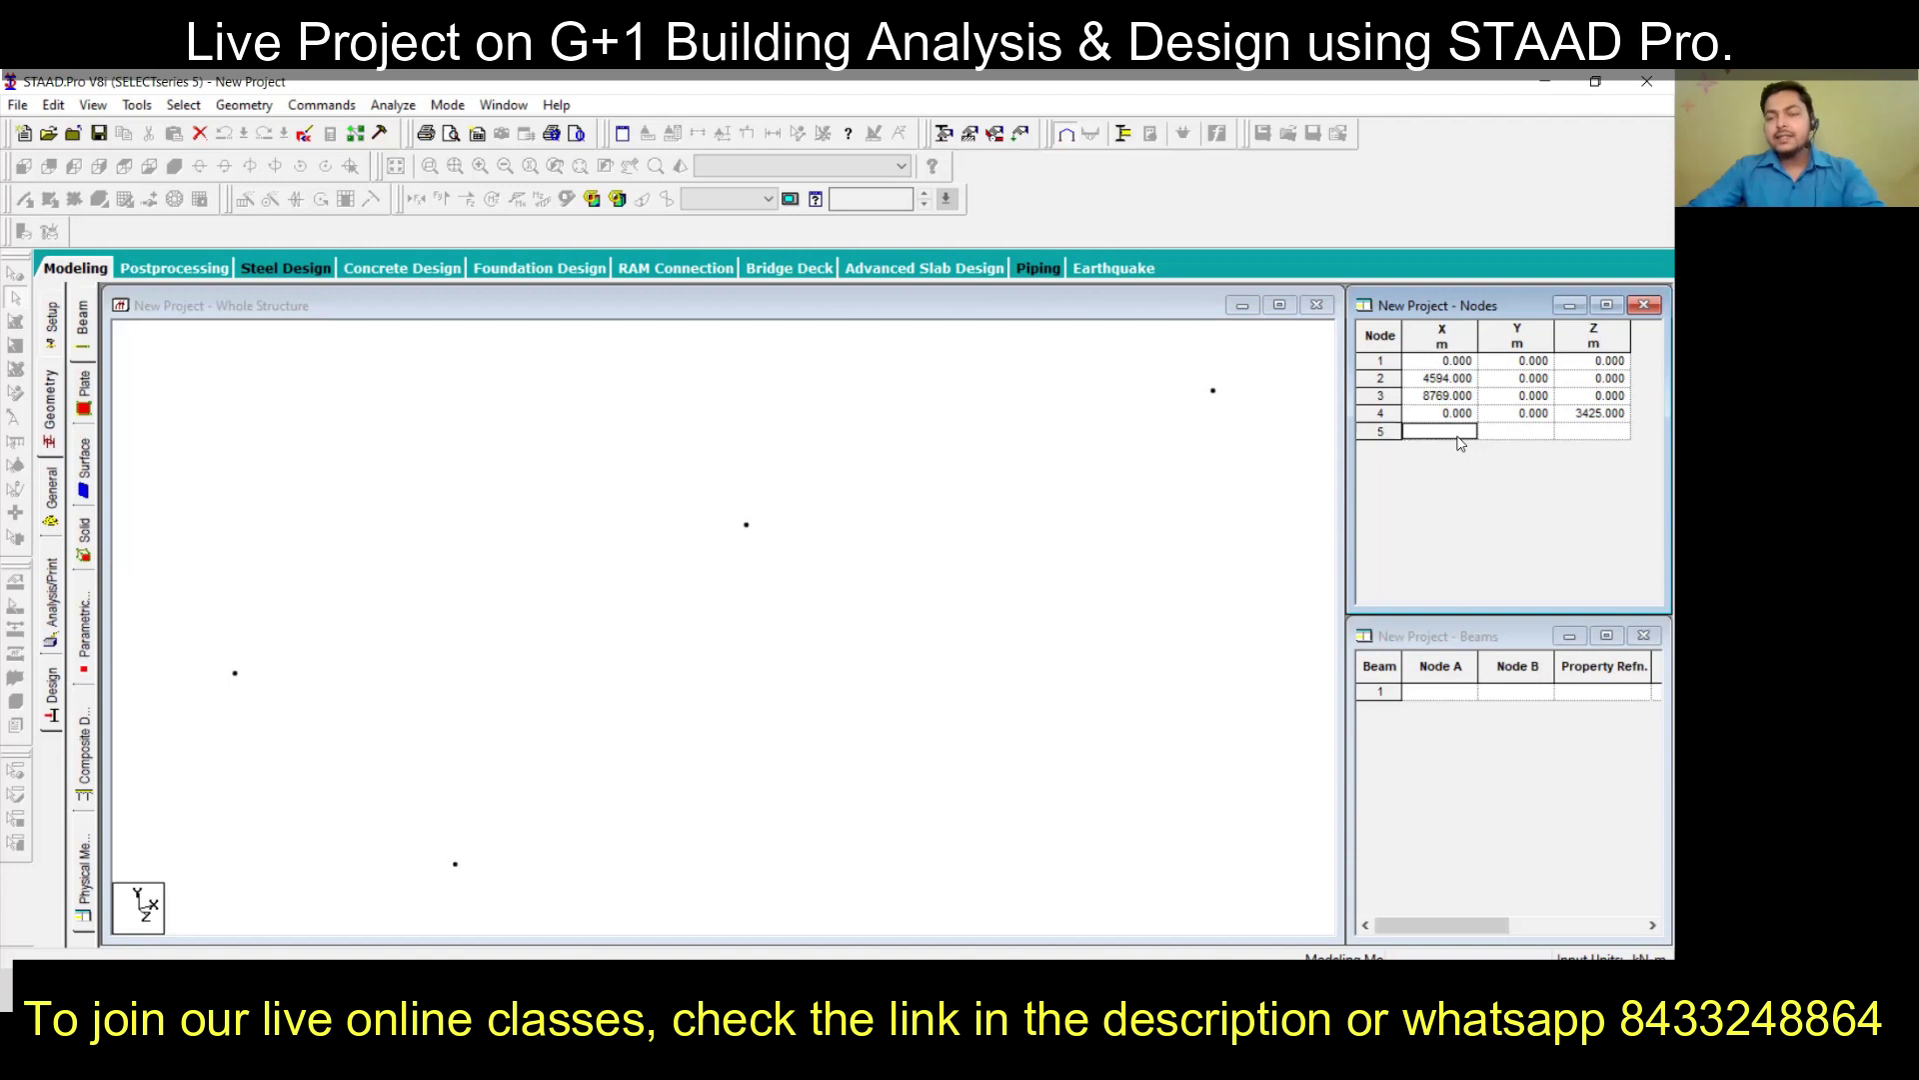